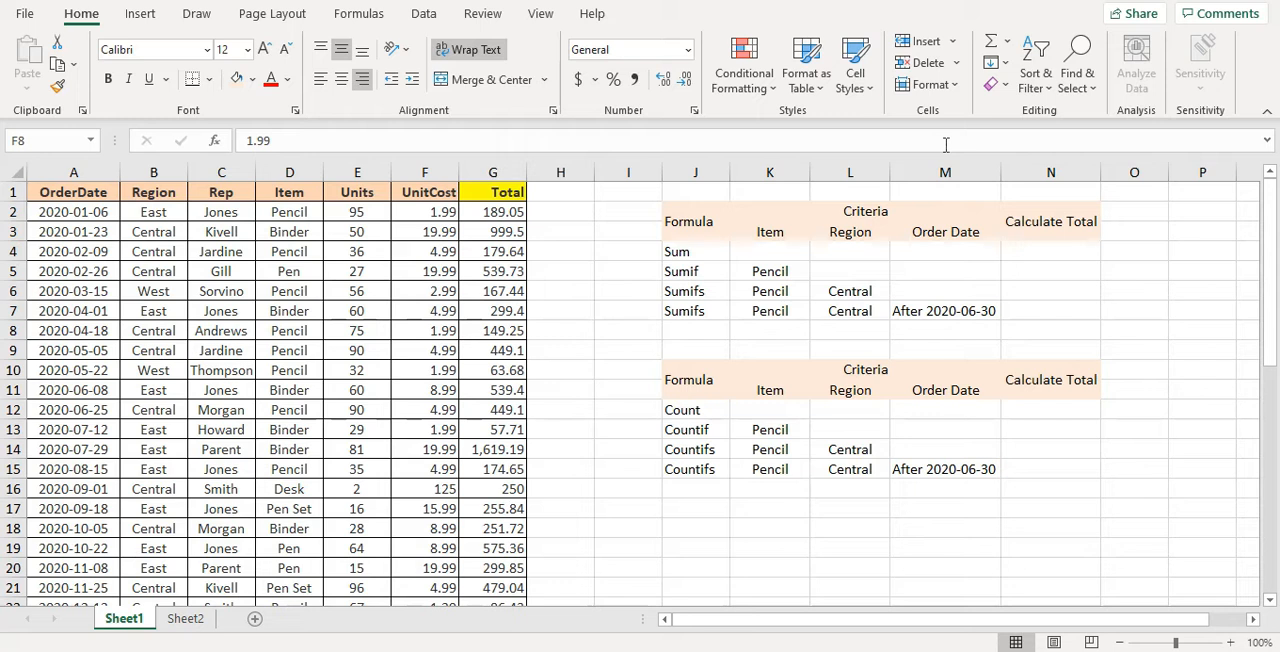
click(328, 265)
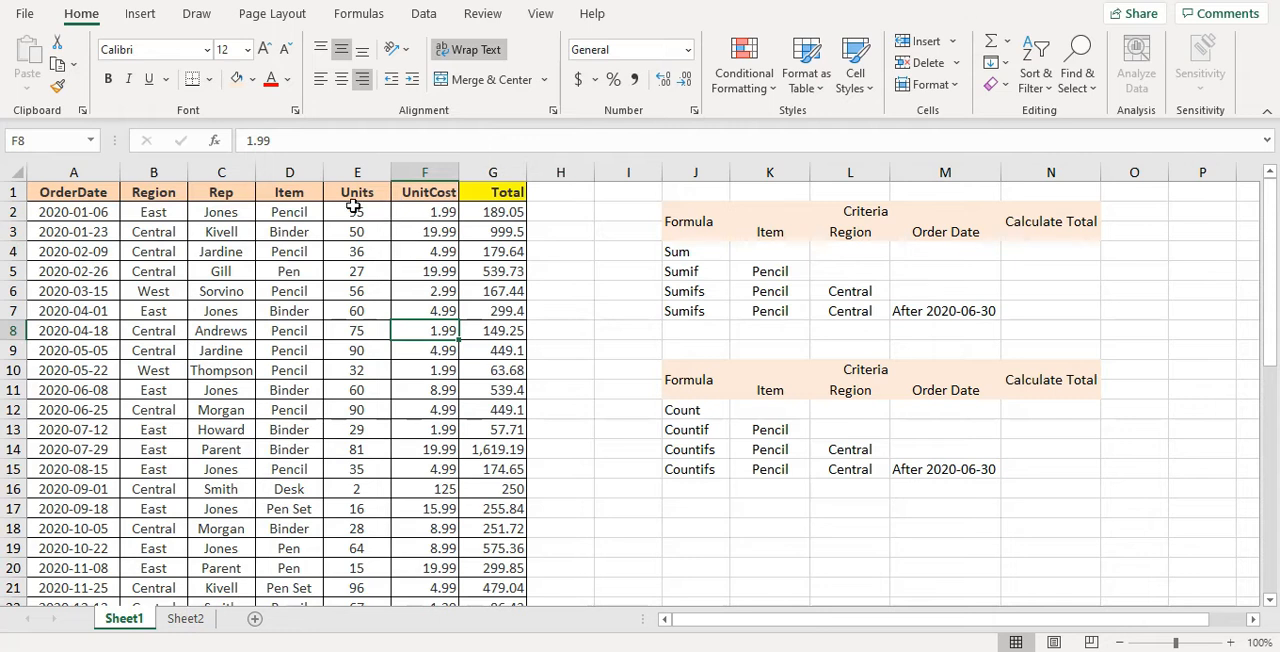
click(524, 198)
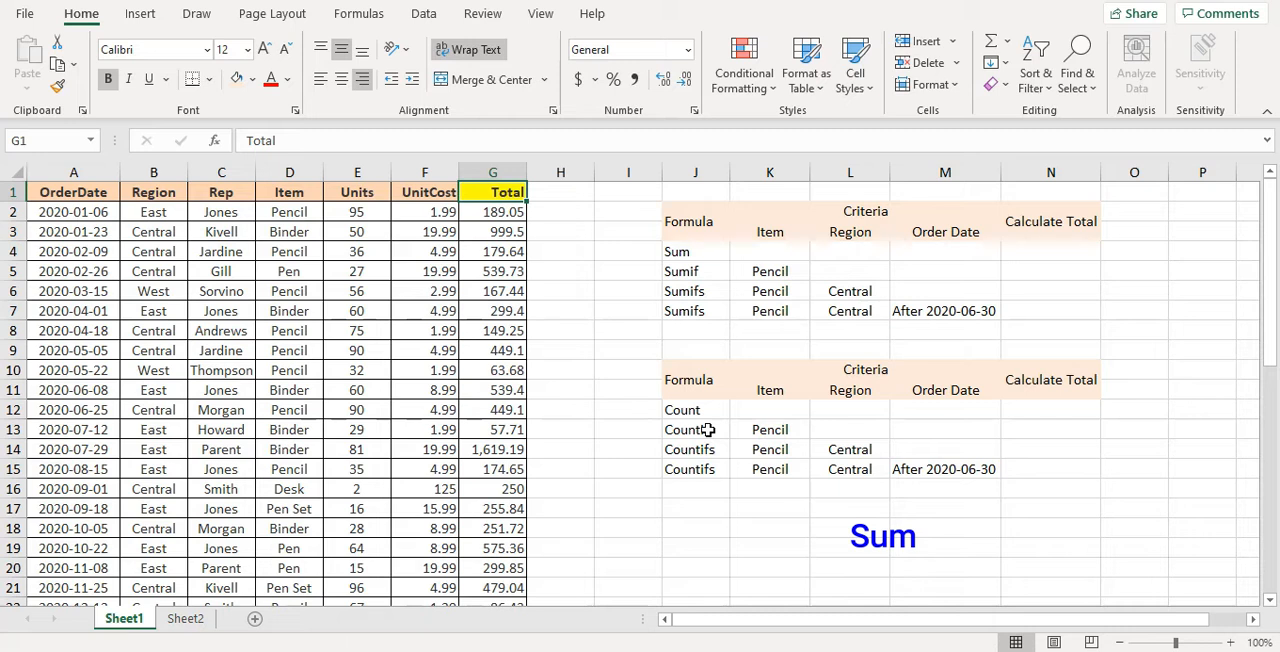
Search the function library for "sum" and insert the SUM function in cell N4
click(1023, 260)
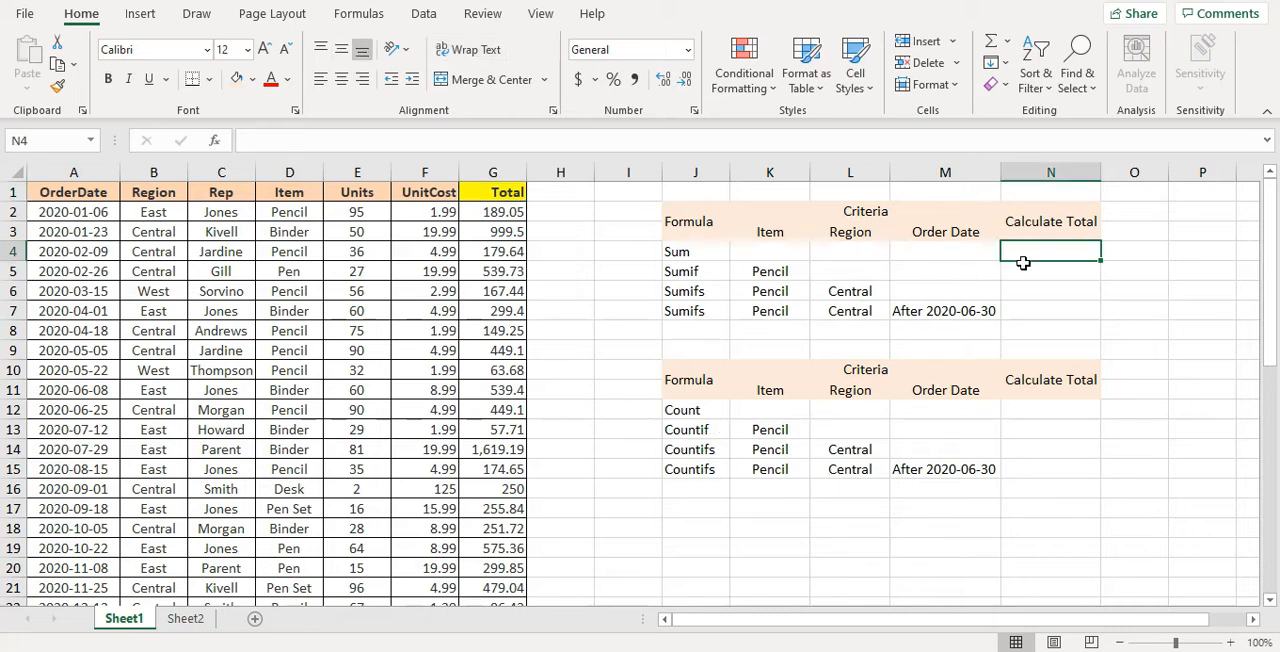
click(217, 146)
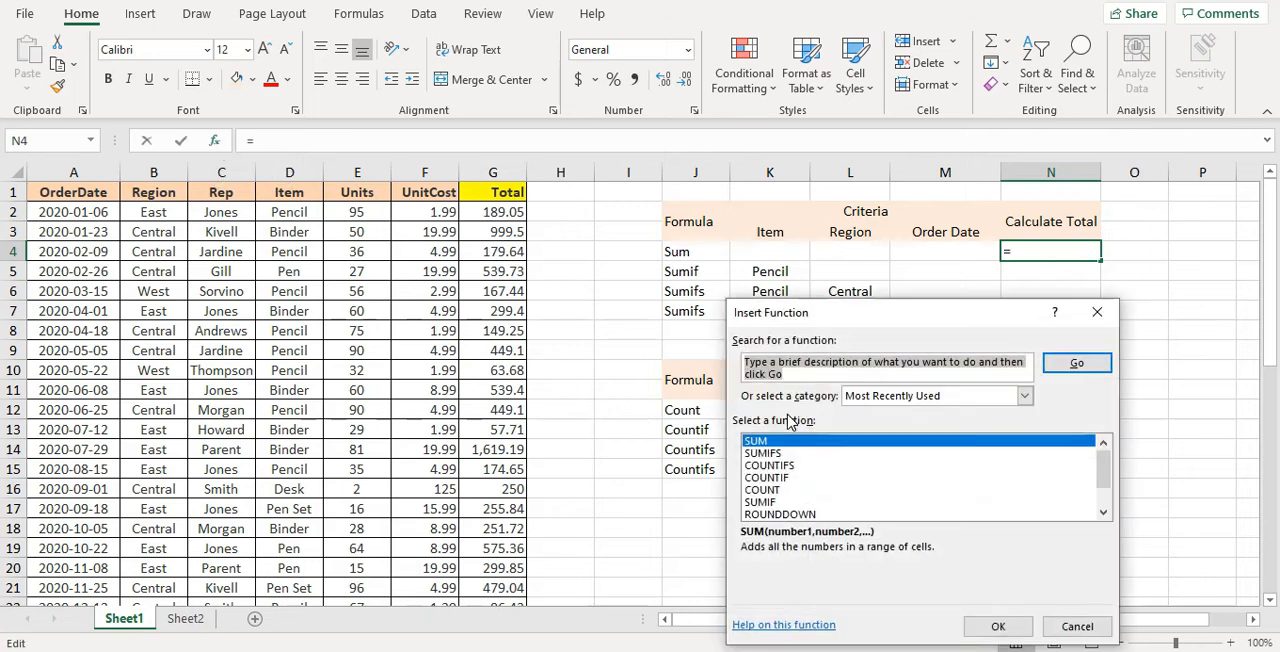
text(sum)
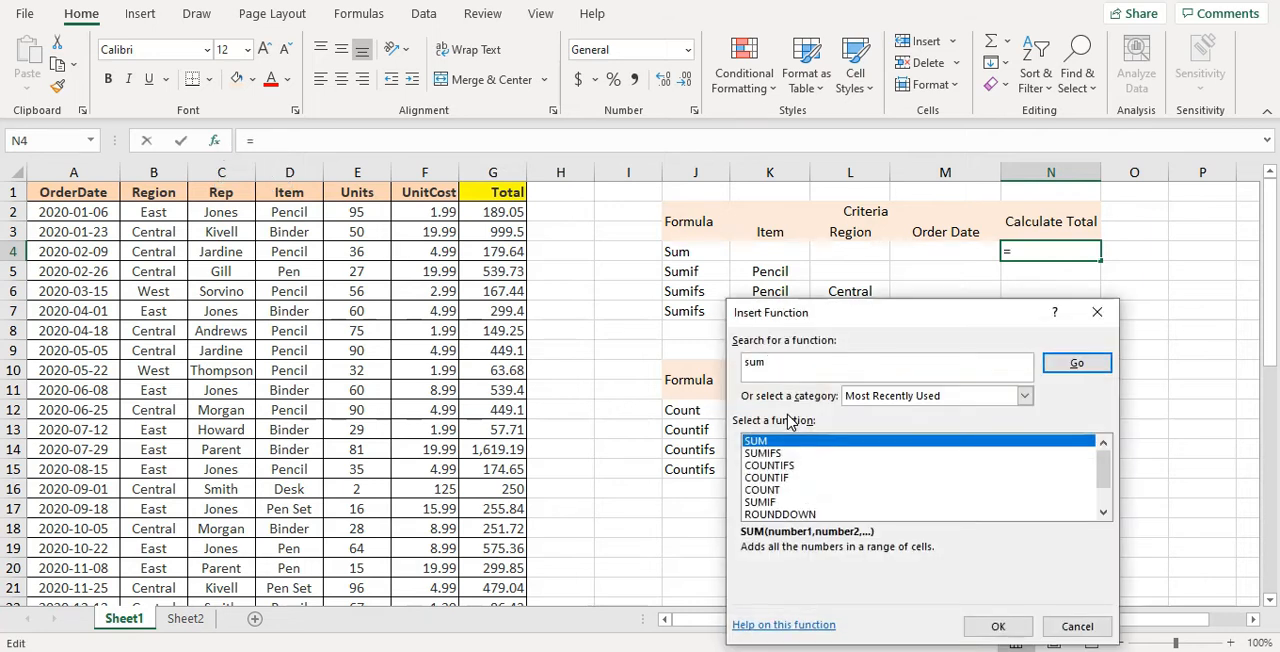
click(1068, 364)
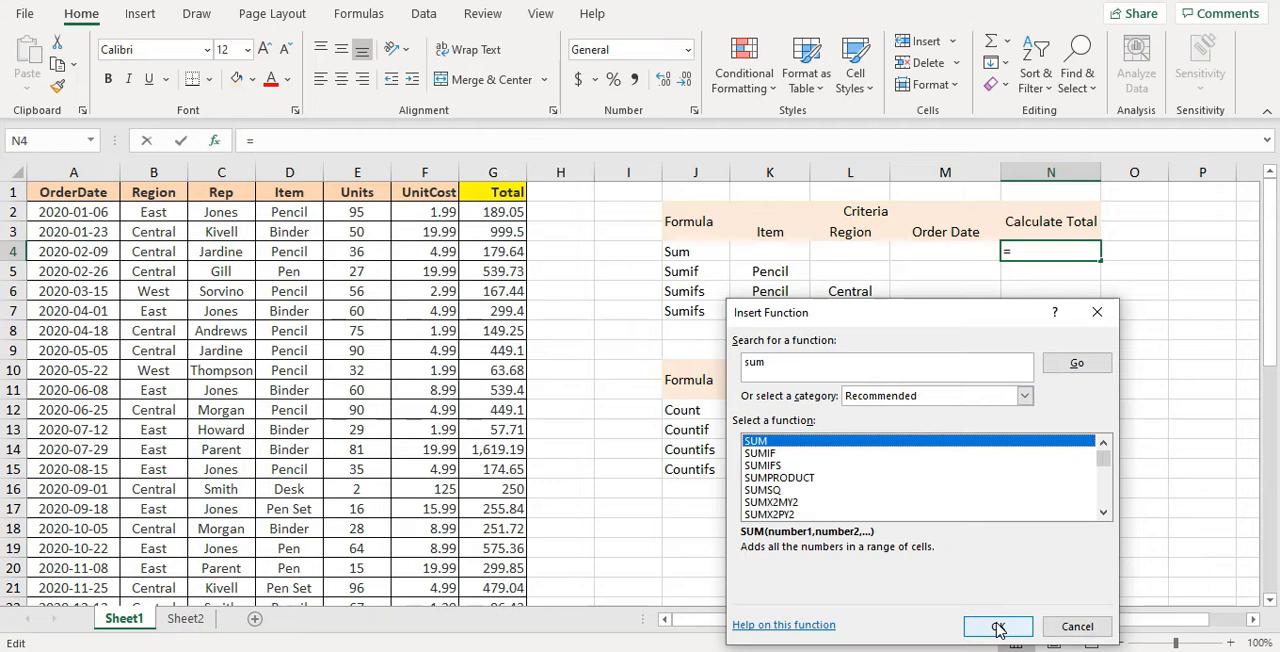
double_click(871, 451)
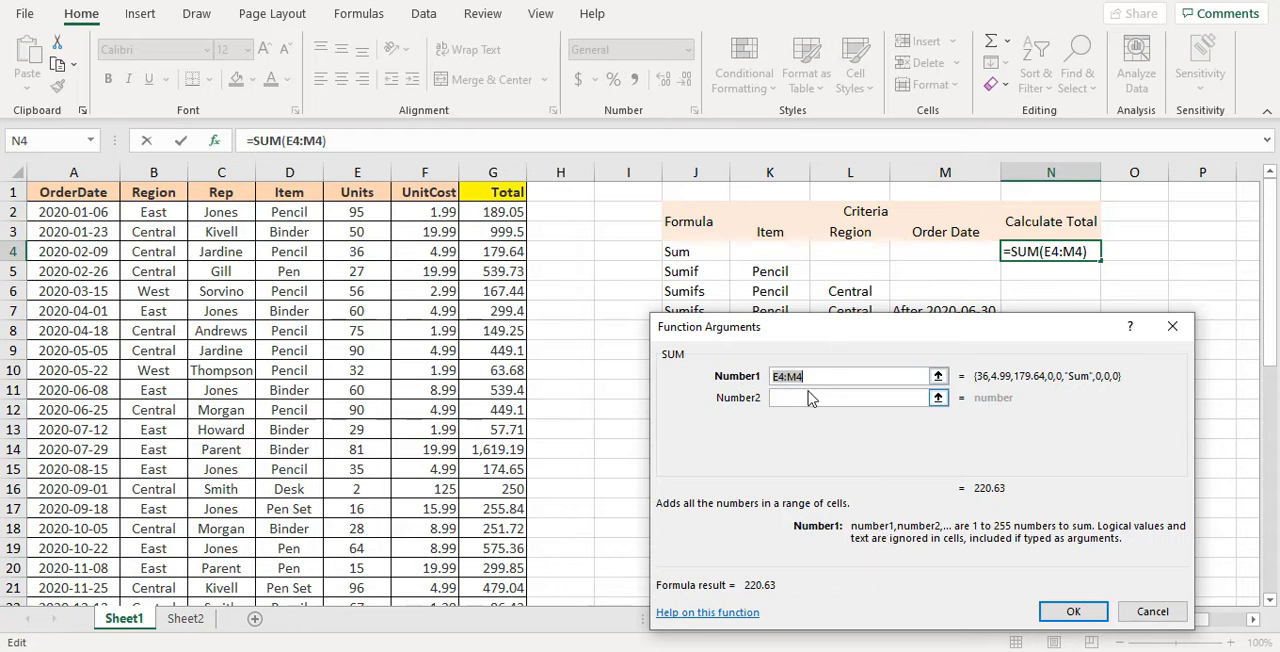
Replace the suggested SUM argument with the Total values G2:G44 and complete the formula in N4
key(Delete)
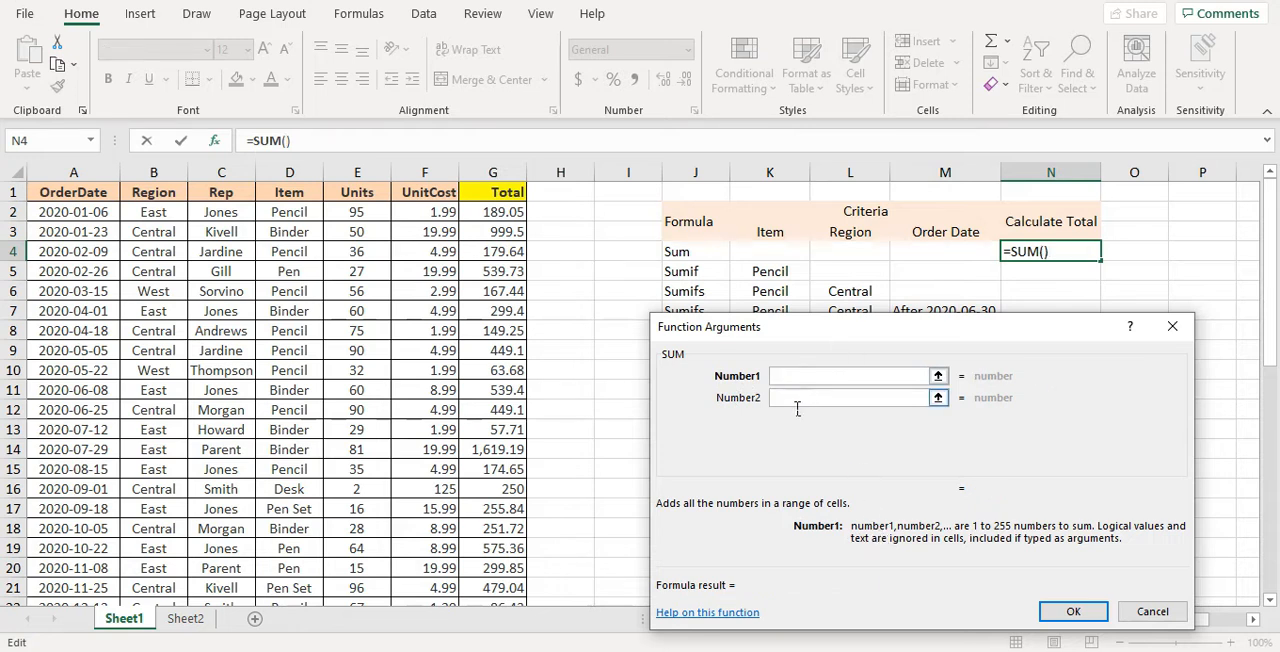
click(800, 400)
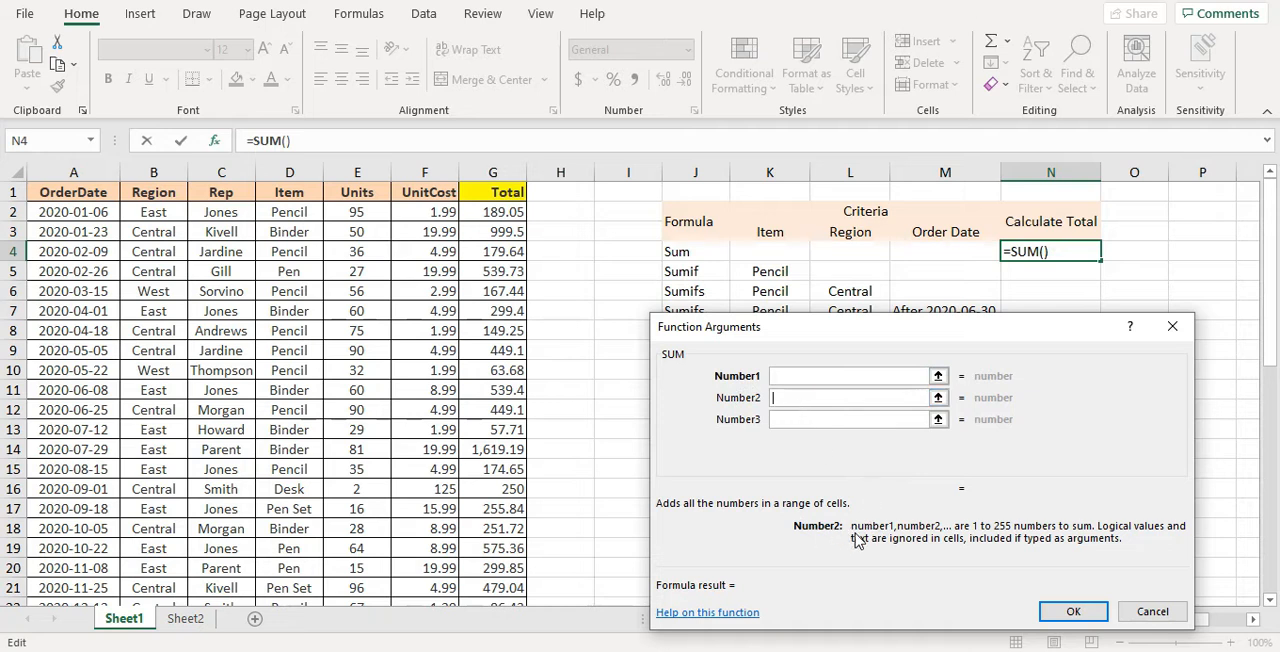
click(795, 422)
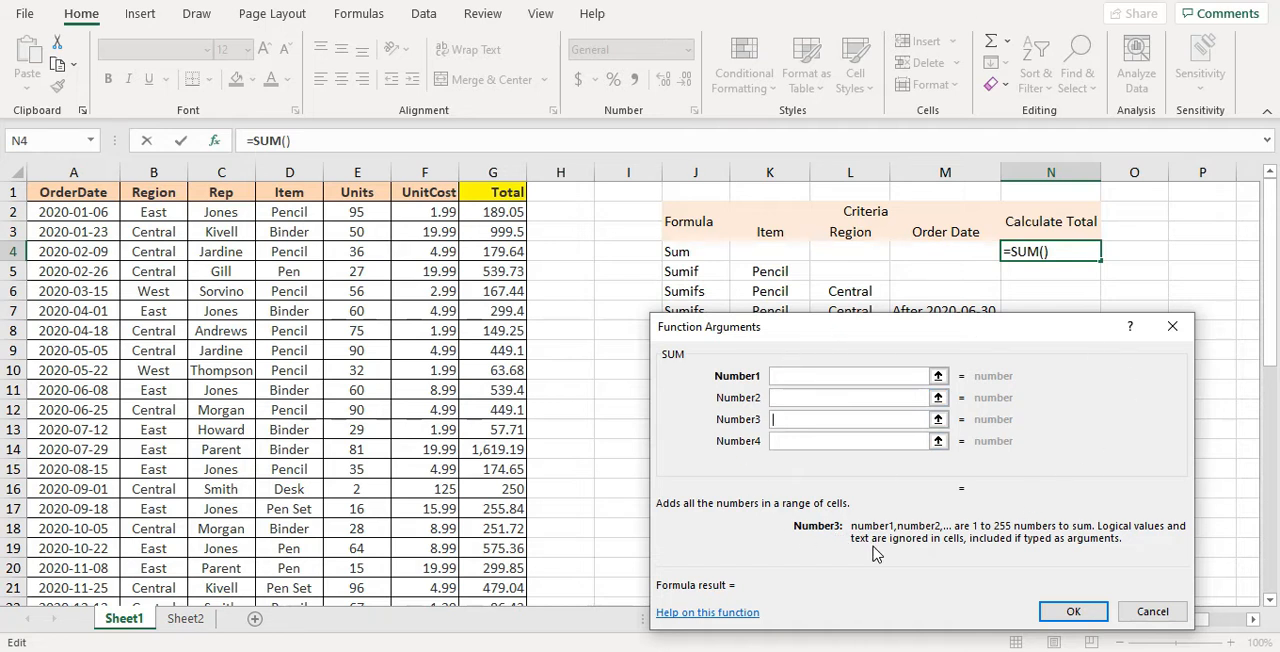
click(813, 380)
click(482, 214)
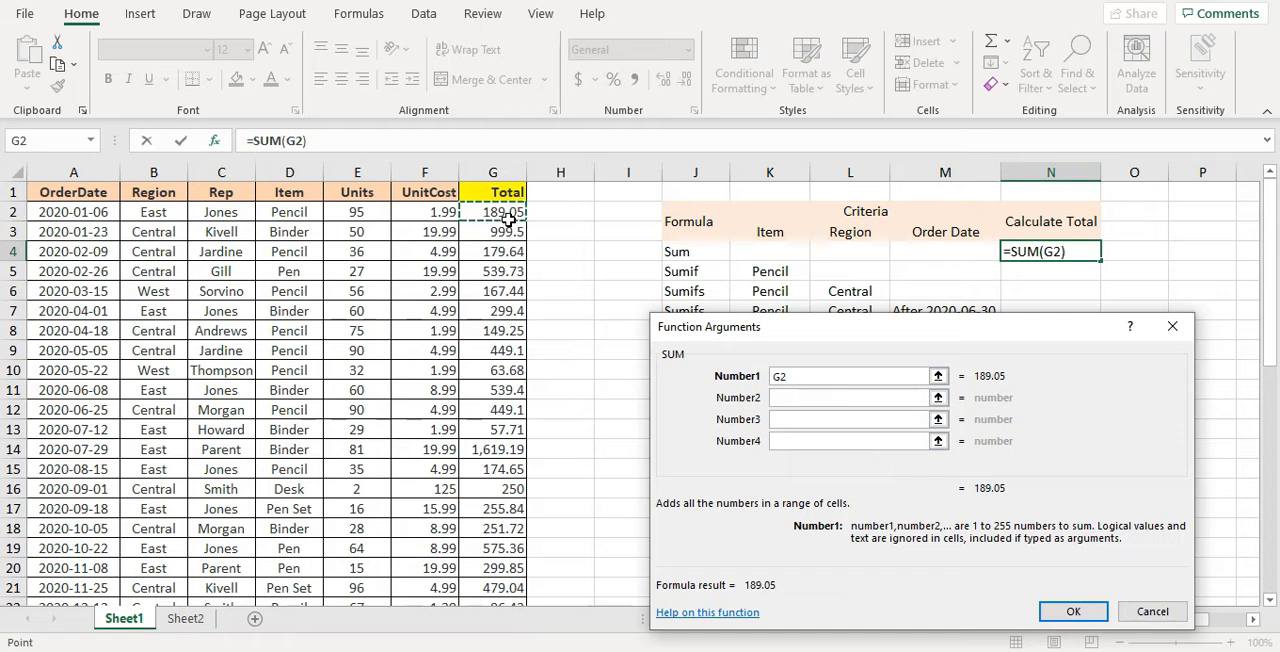
key(ctrl+shift+Down)
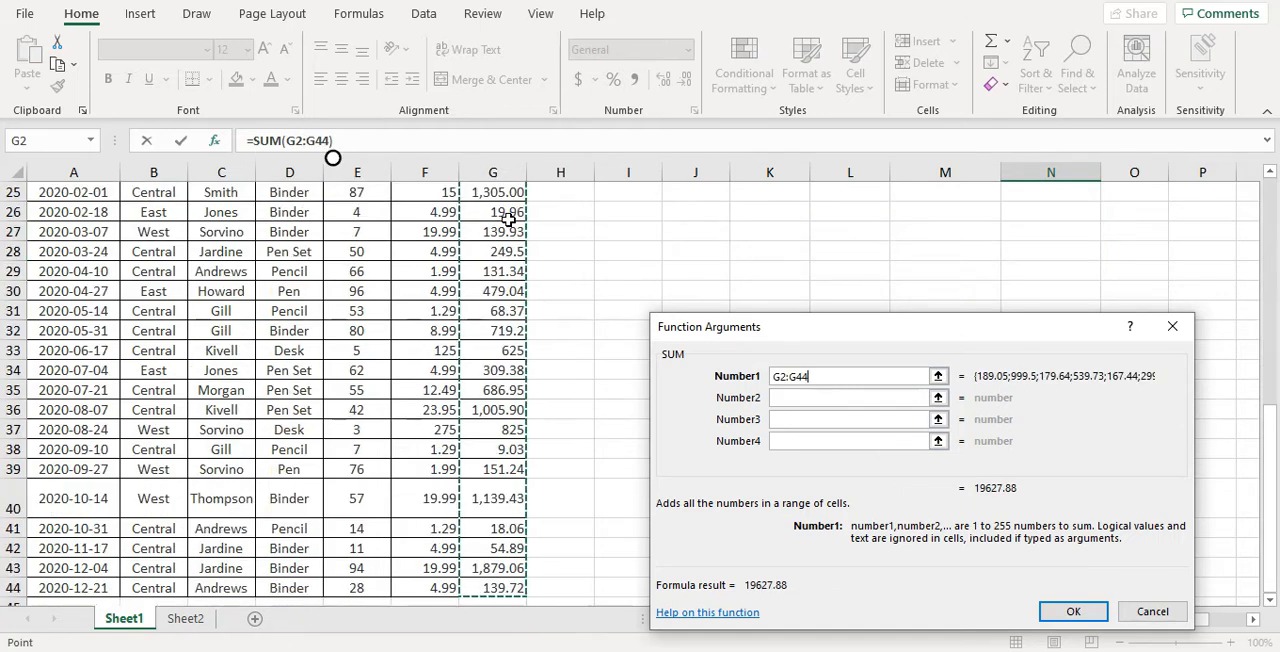
click(1088, 613)
scroll(1034, 317, up, 1)
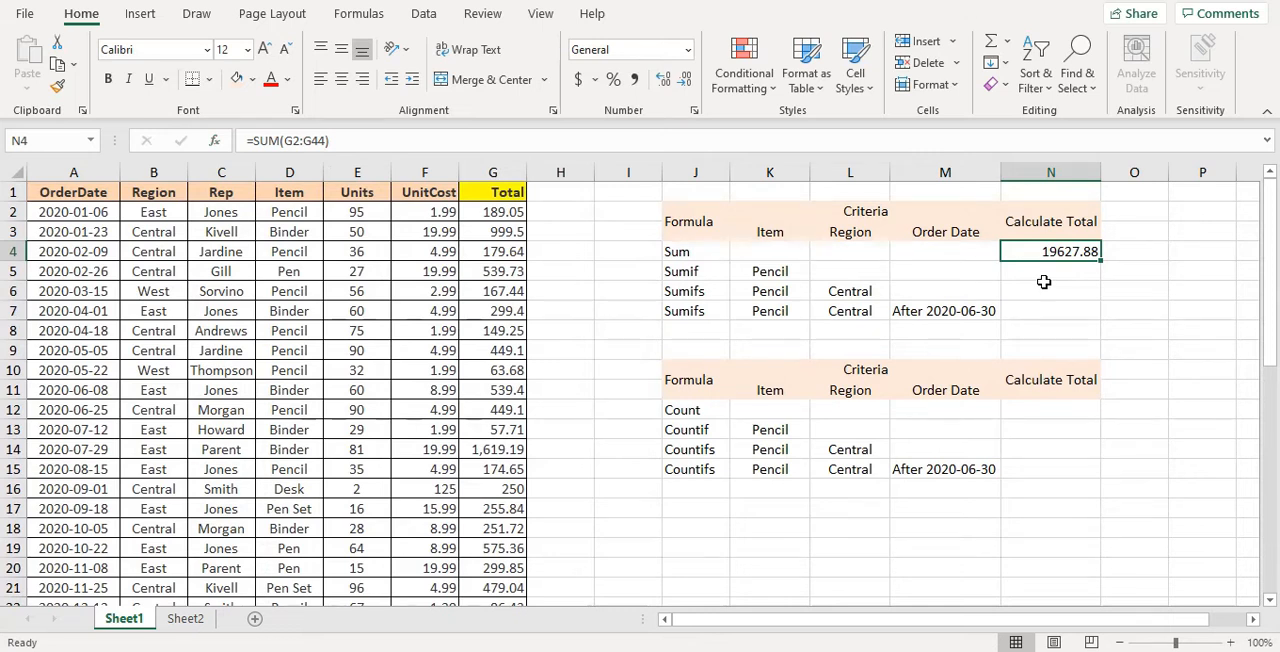
Add an AutoSum formula in cell O4 that totals the range G2:G44
click(1122, 261)
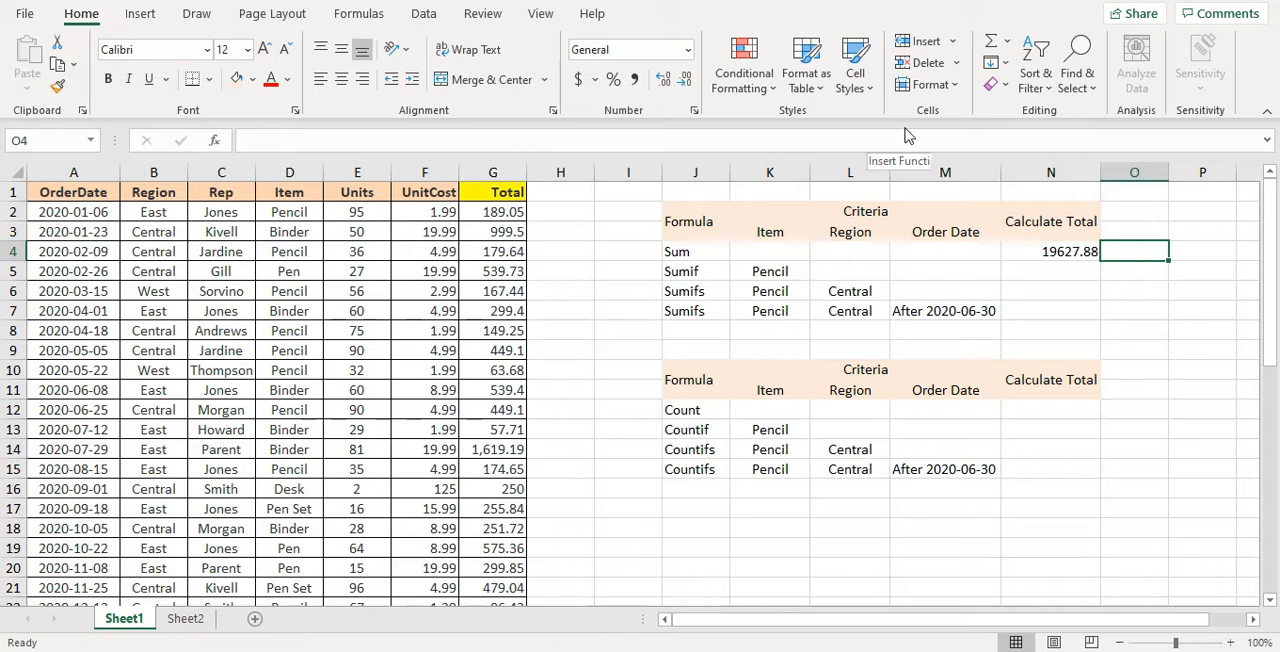
click(994, 44)
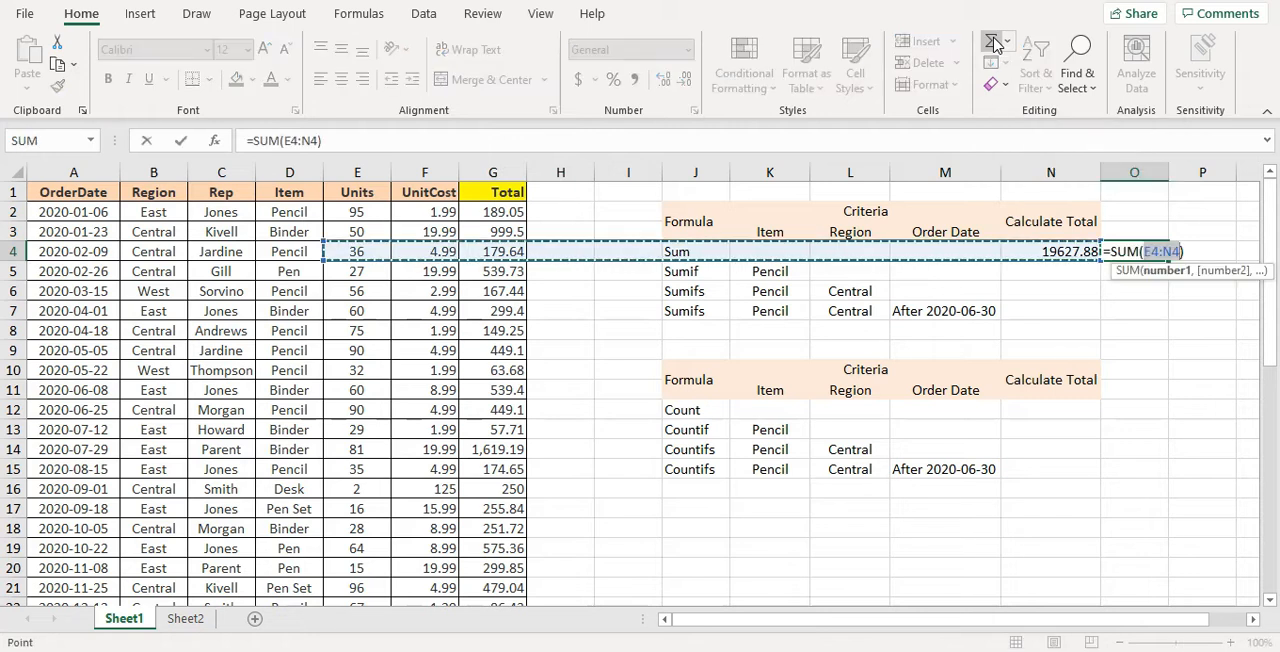
click(510, 213)
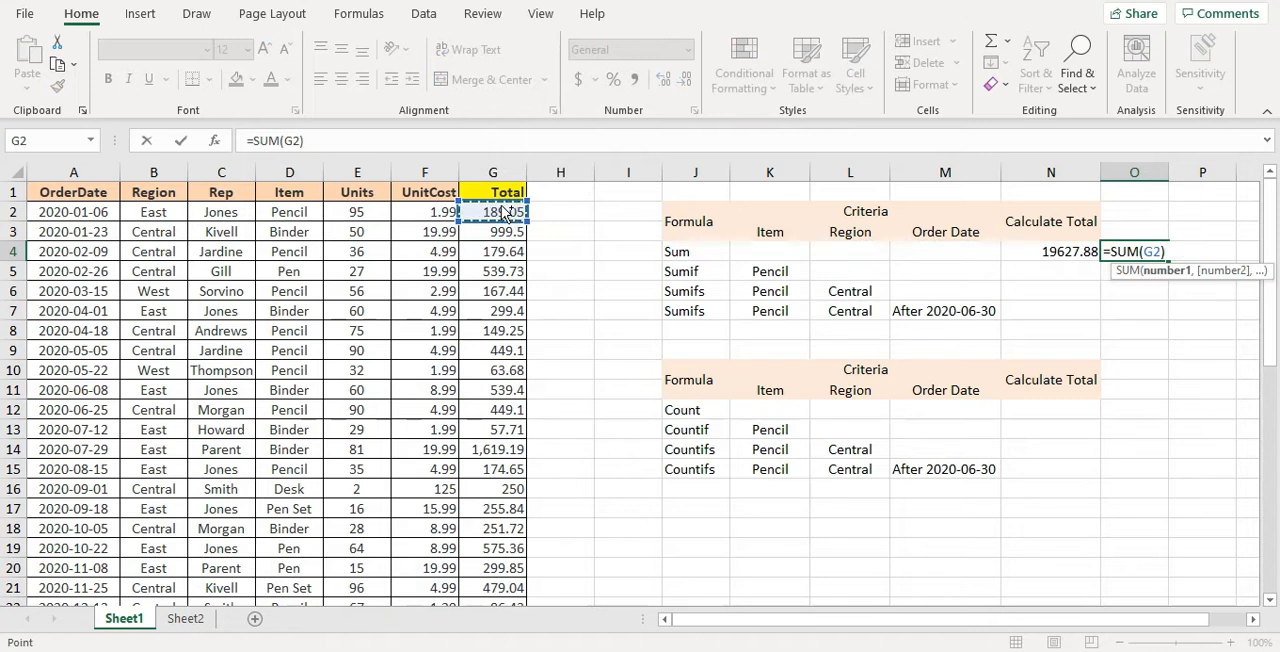
key(ctrl+shift+Down)
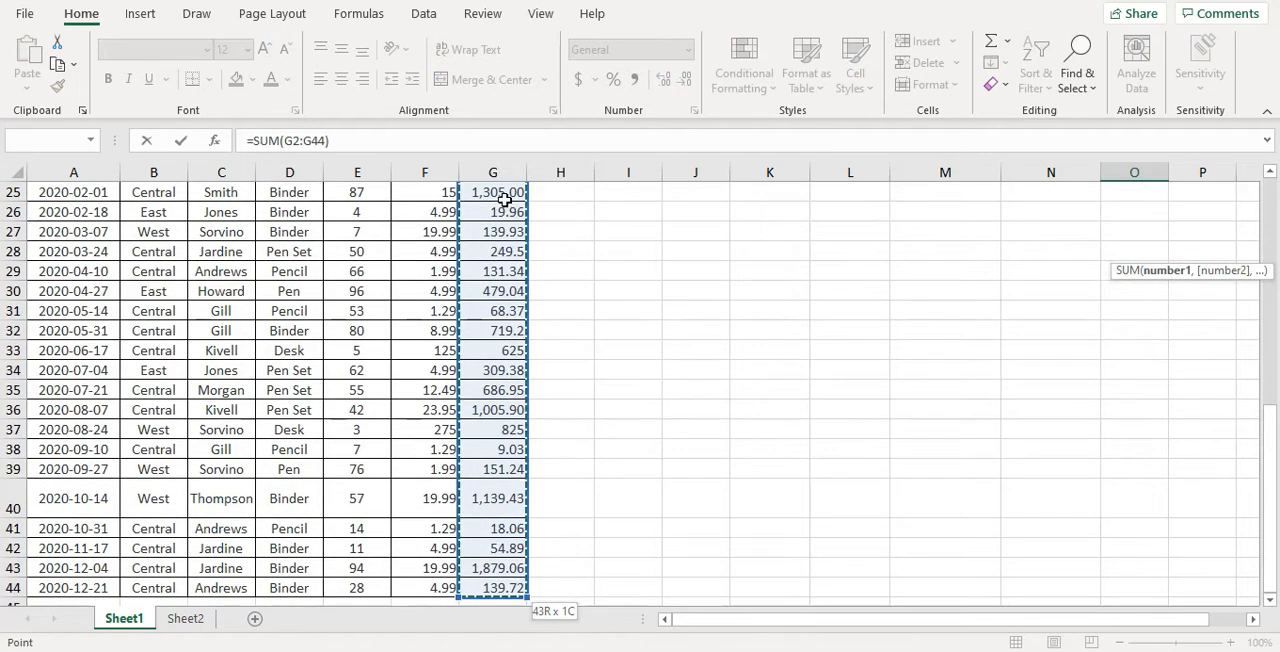
key(Return)
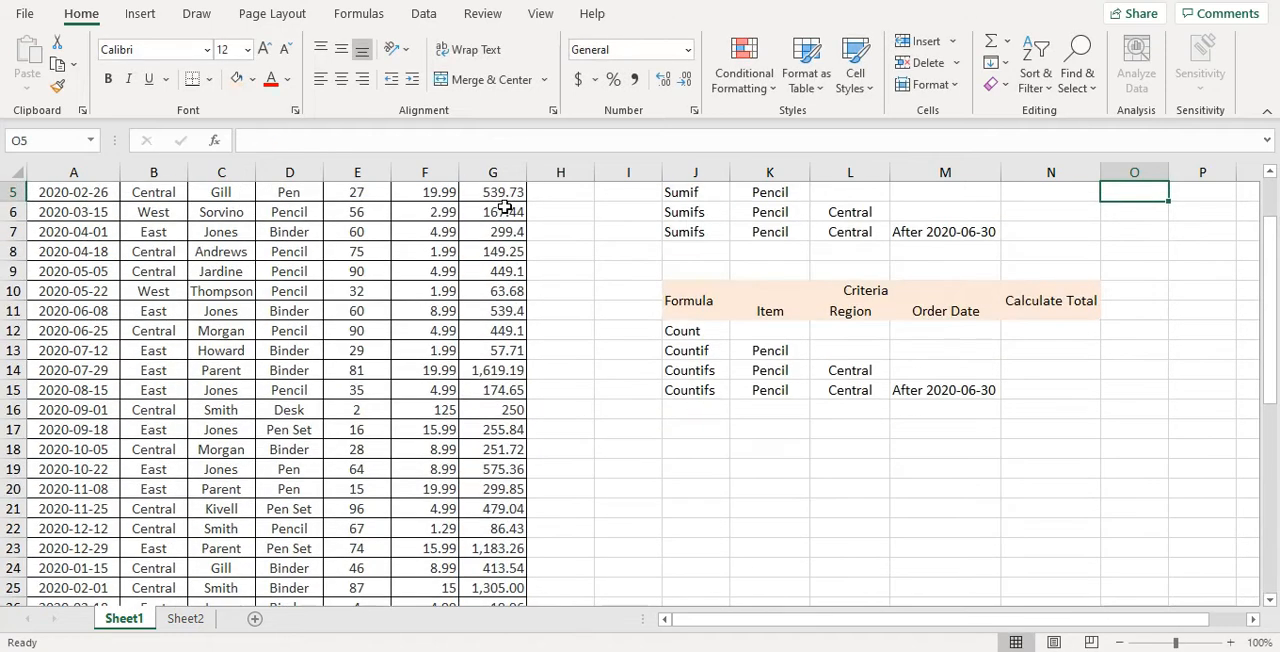
scroll(875, 234, up, 2)
click(1158, 254)
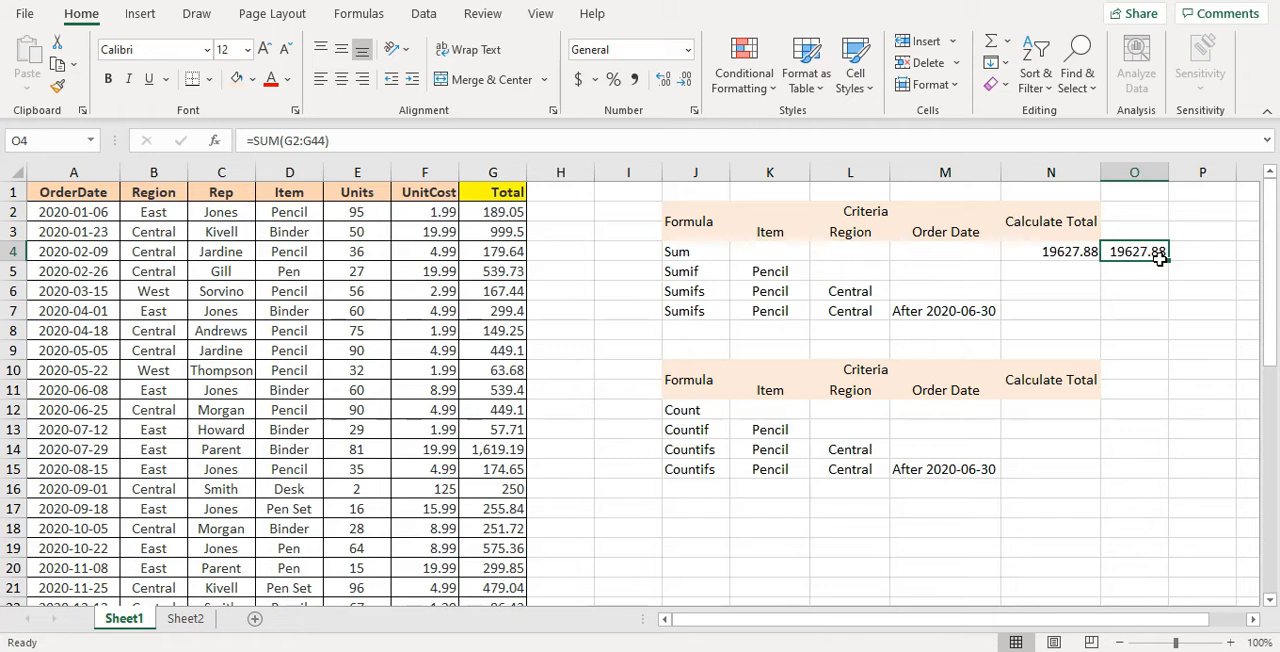
Add an AutoSum formula in cell P4 that totals the entire column G
click(1190, 256)
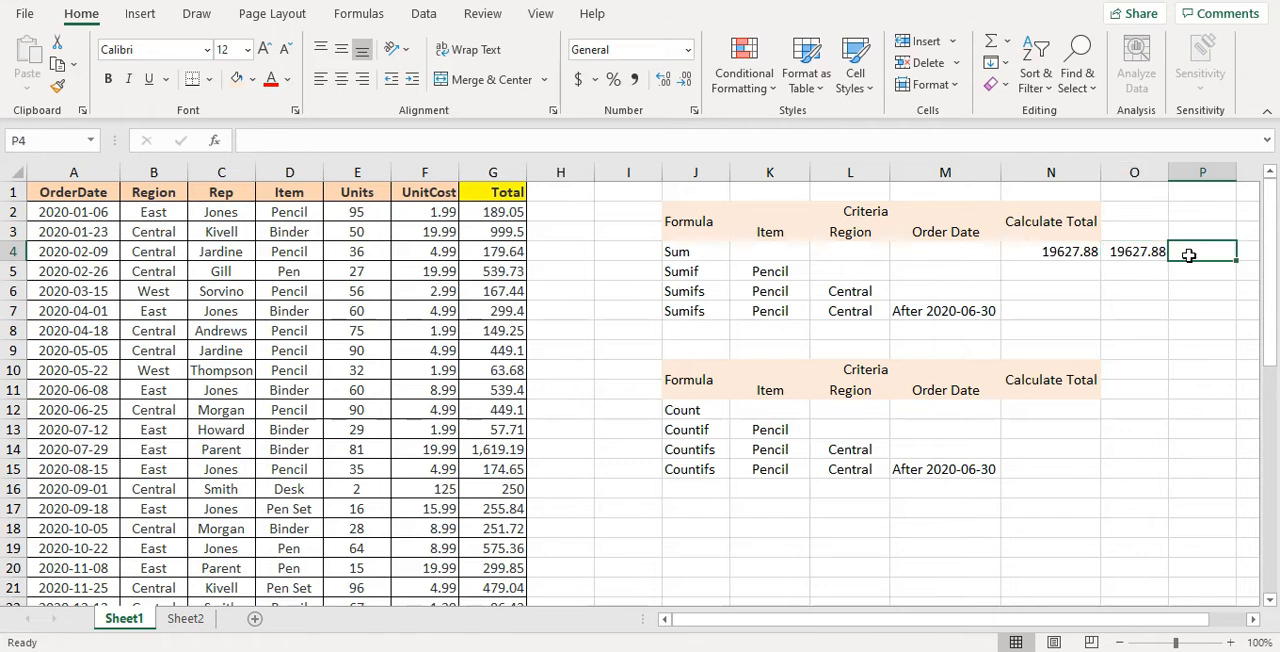
click(986, 44)
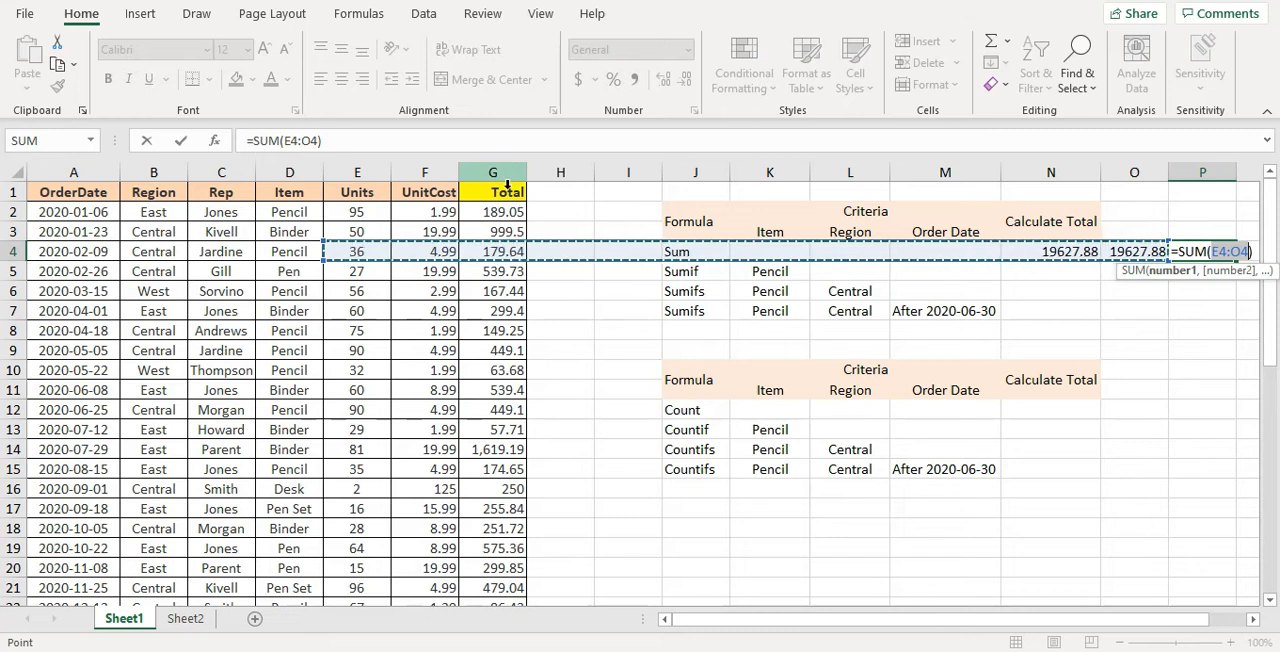
click(508, 185)
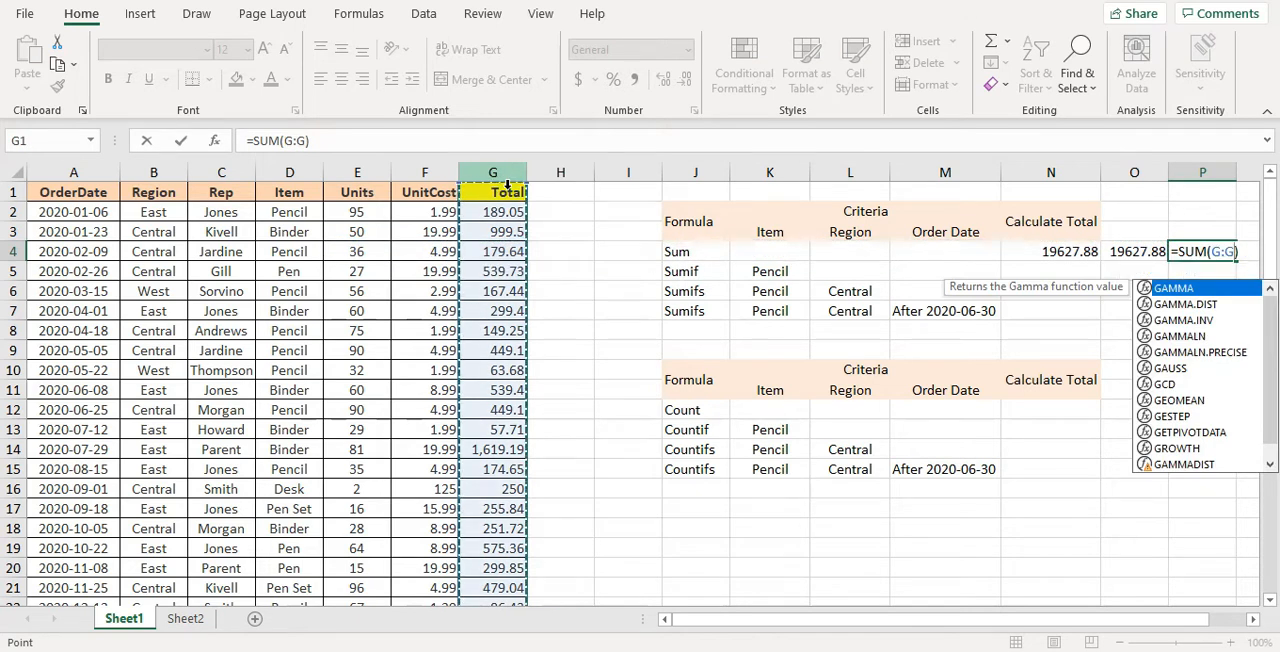
key(Return)
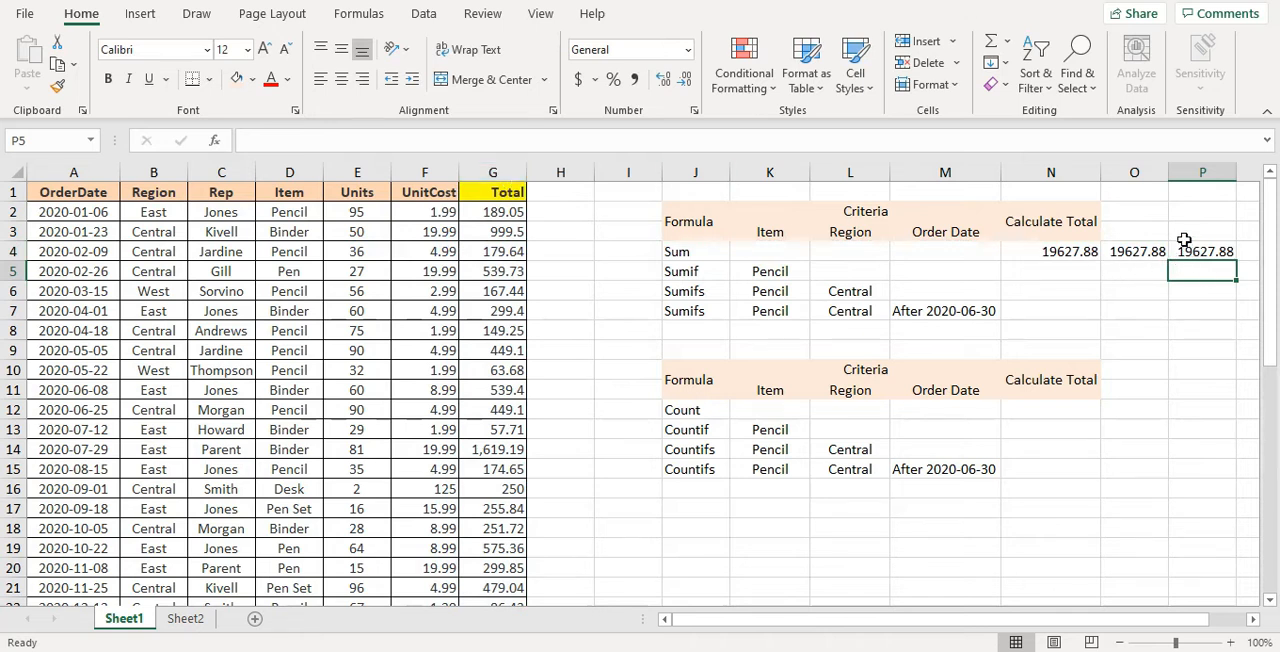
Search the function library for "sumif" and insert the SUMIF function in cell N5
click(1048, 276)
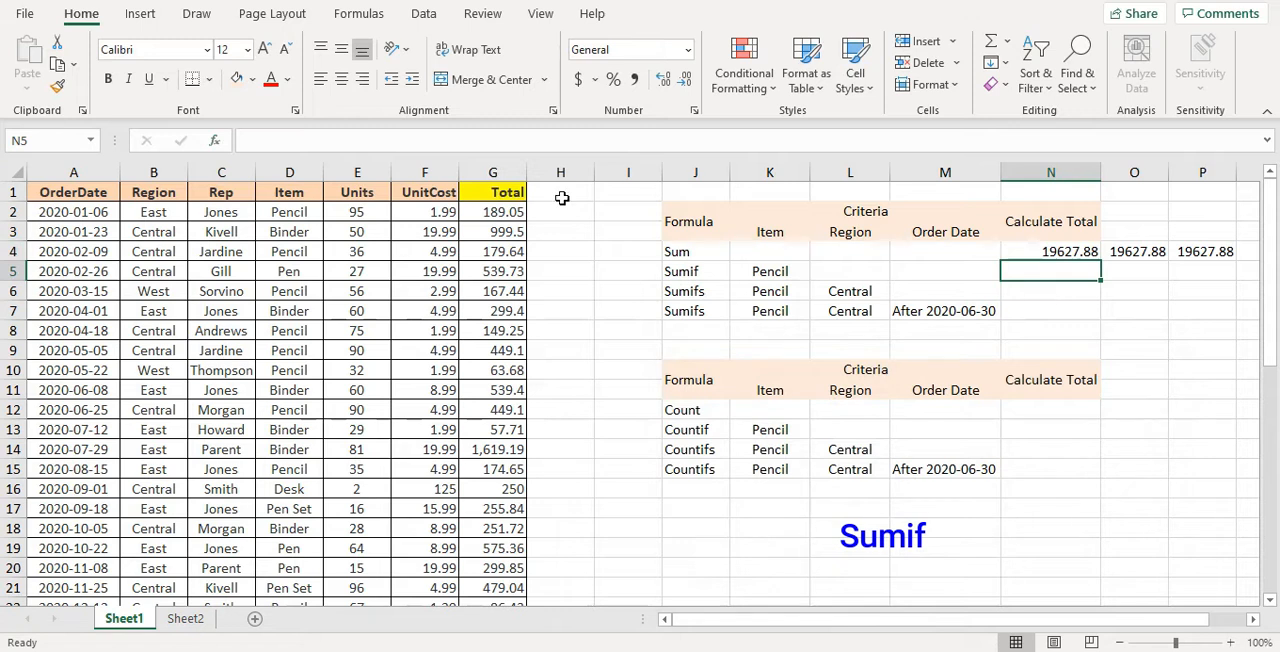
click(214, 140)
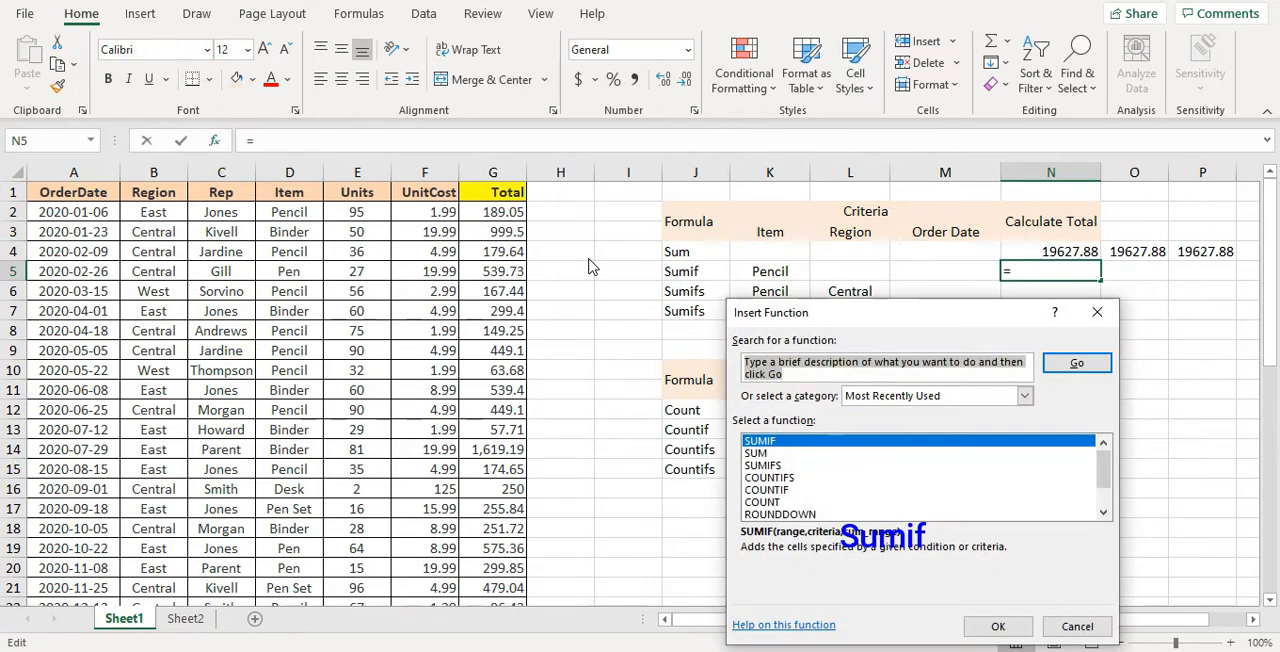
text(sum)
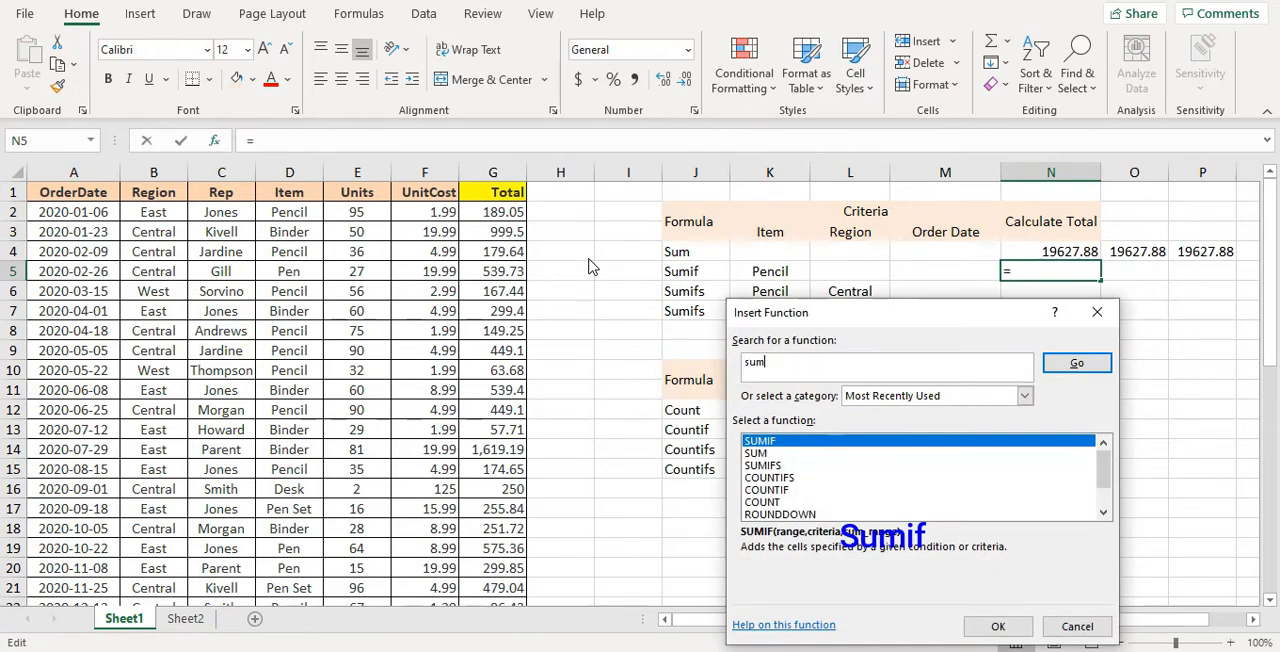
text(if)
click(1076, 363)
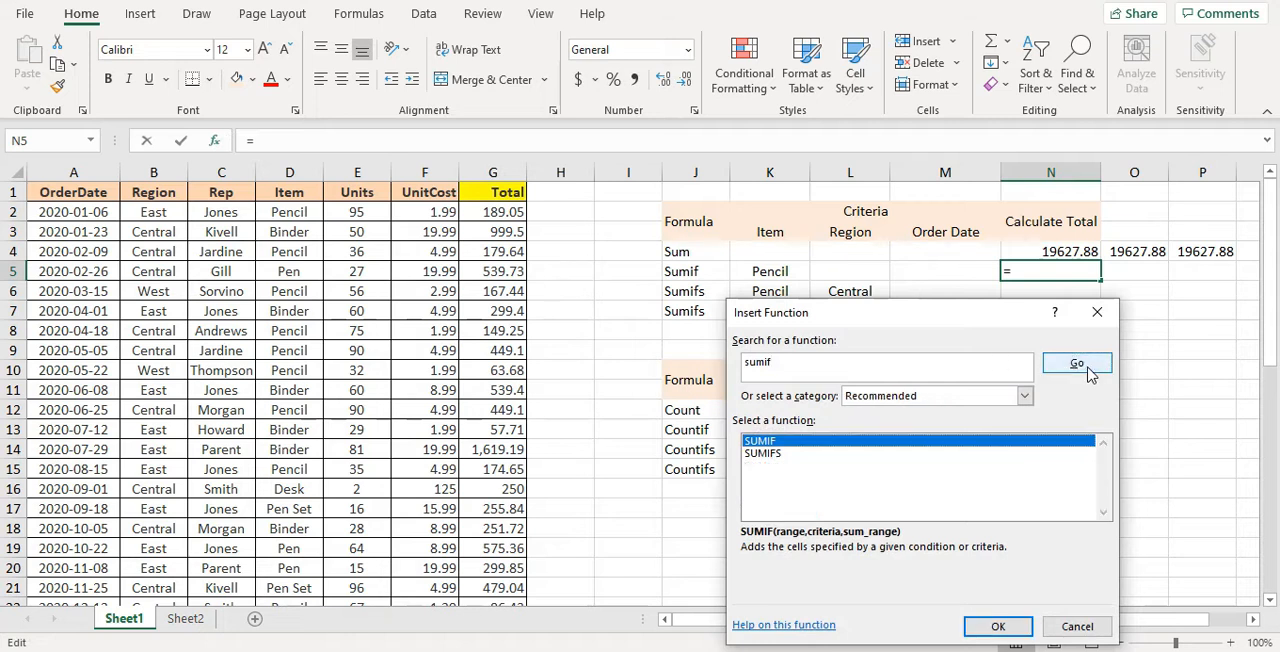
double_click(870, 442)
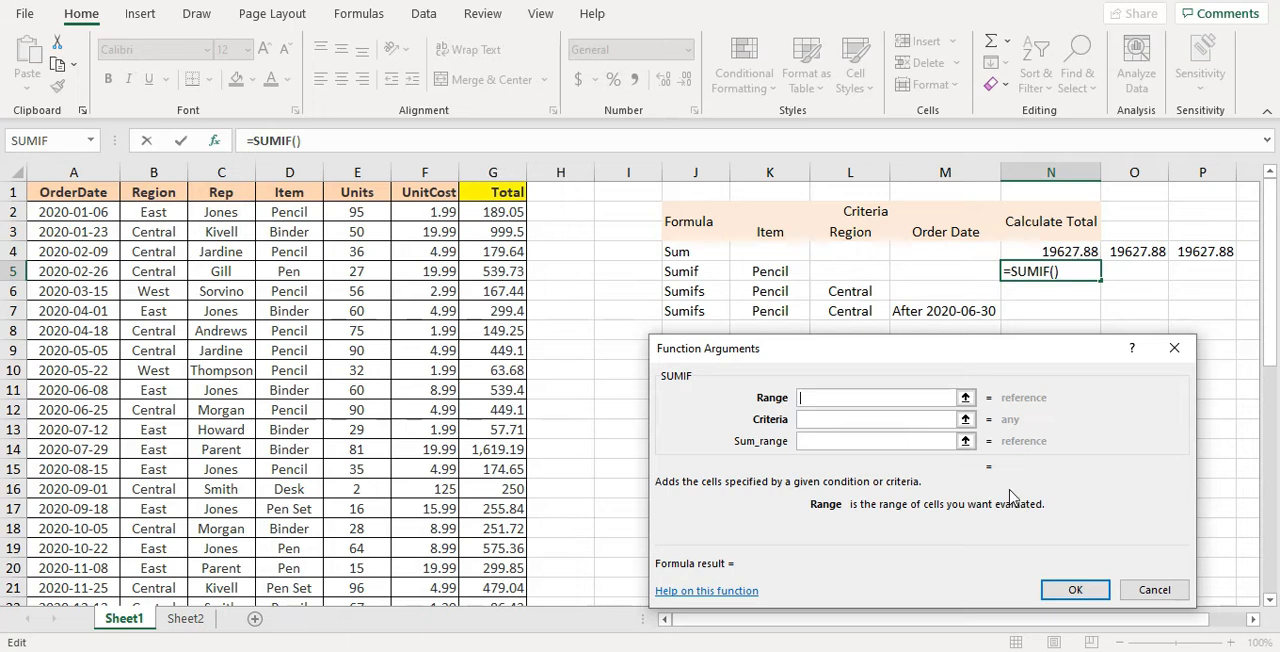
Set the SUMIF range to the Item values D2:D44 and the criteria to Pencil
click(287, 216)
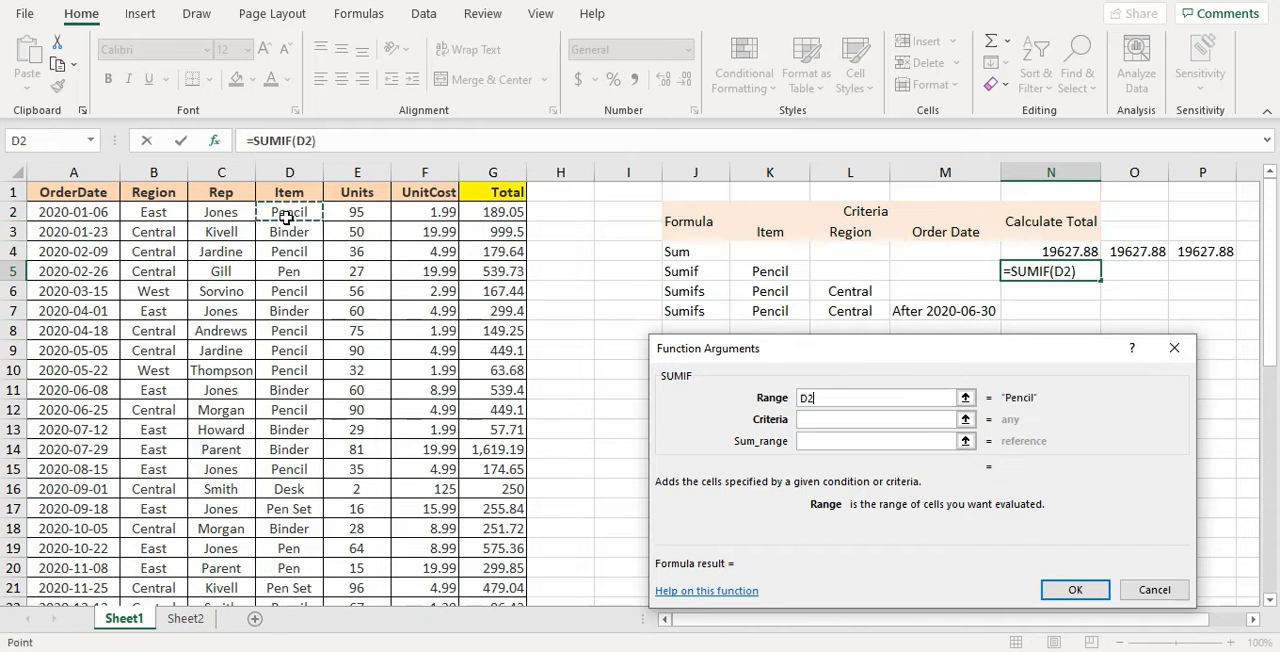
key(ctrl+shift+Down)
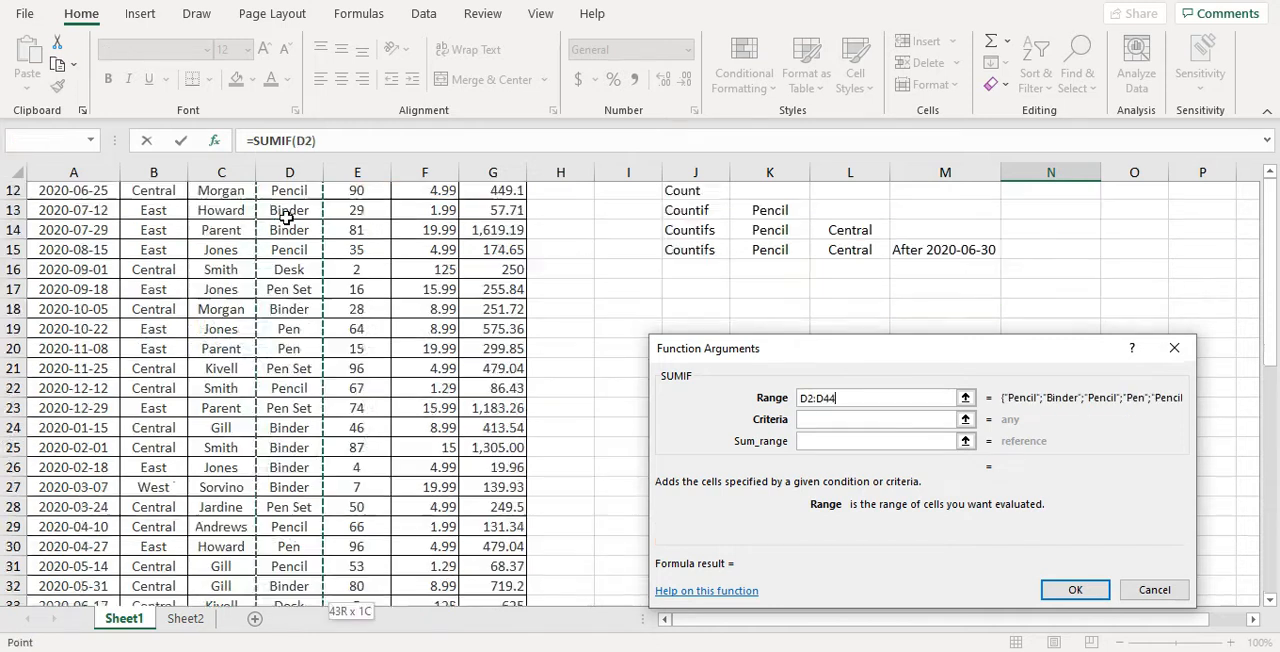
click(825, 422)
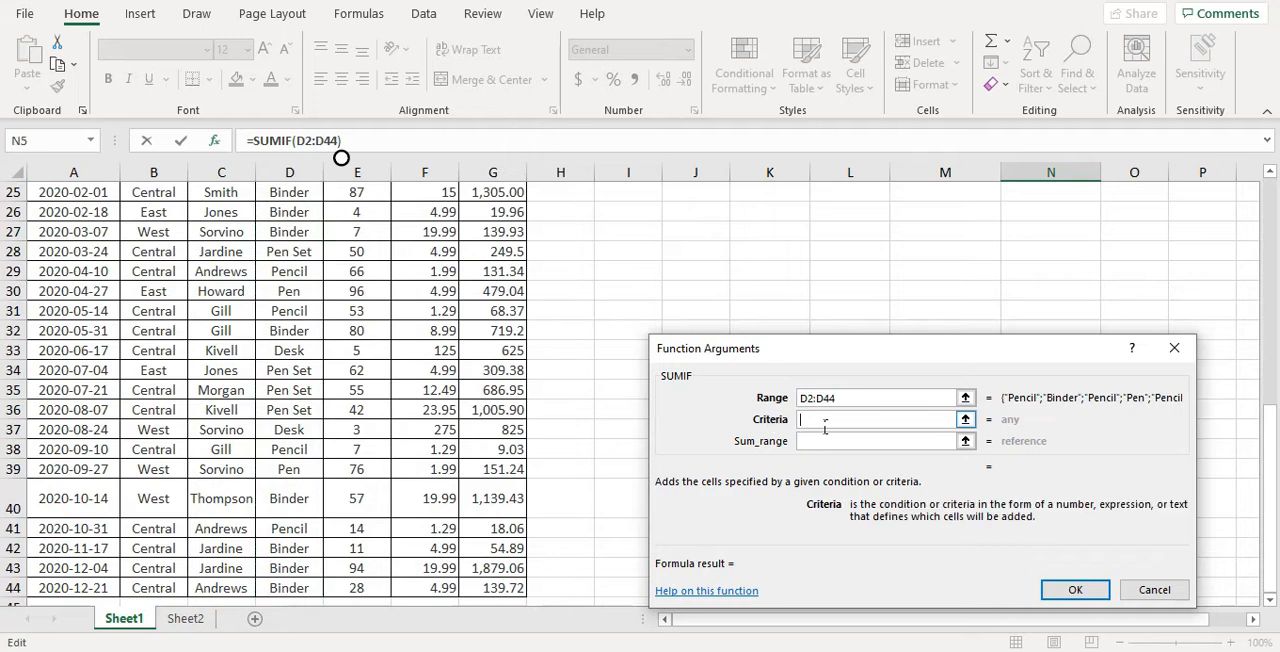
text(Pen)
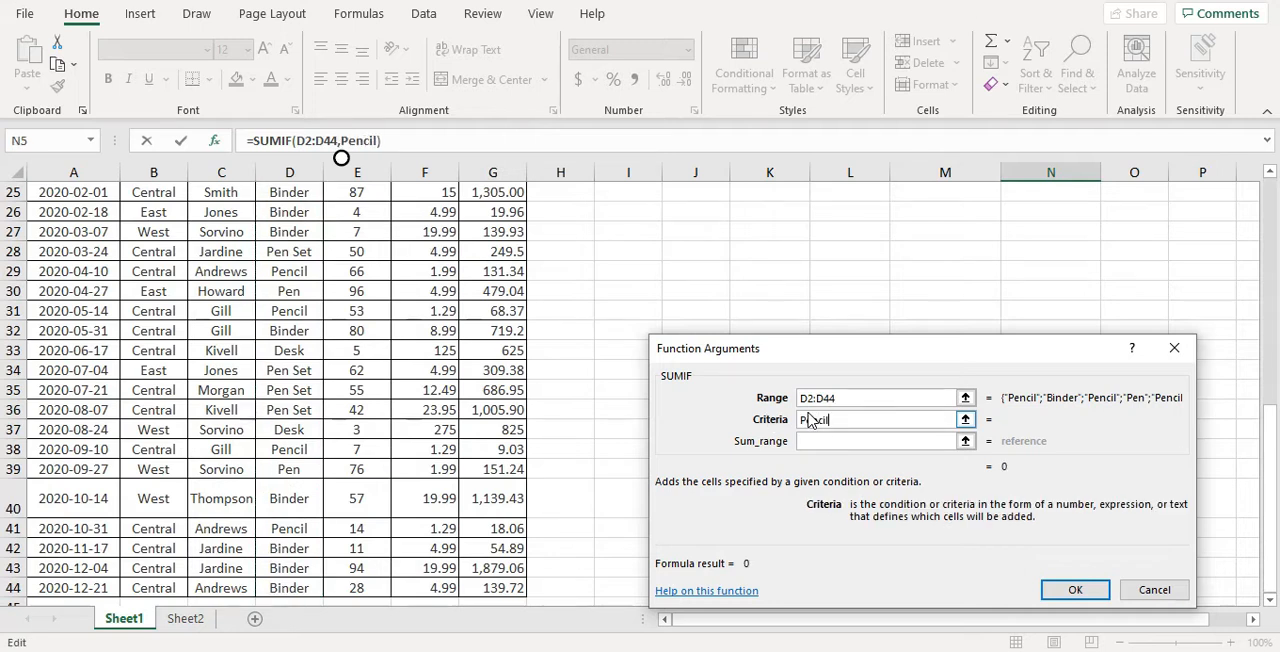
text(cil)
Set the SUMIF sum range to the Total values G2:G44 and complete the formula in cell N5
click(814, 443)
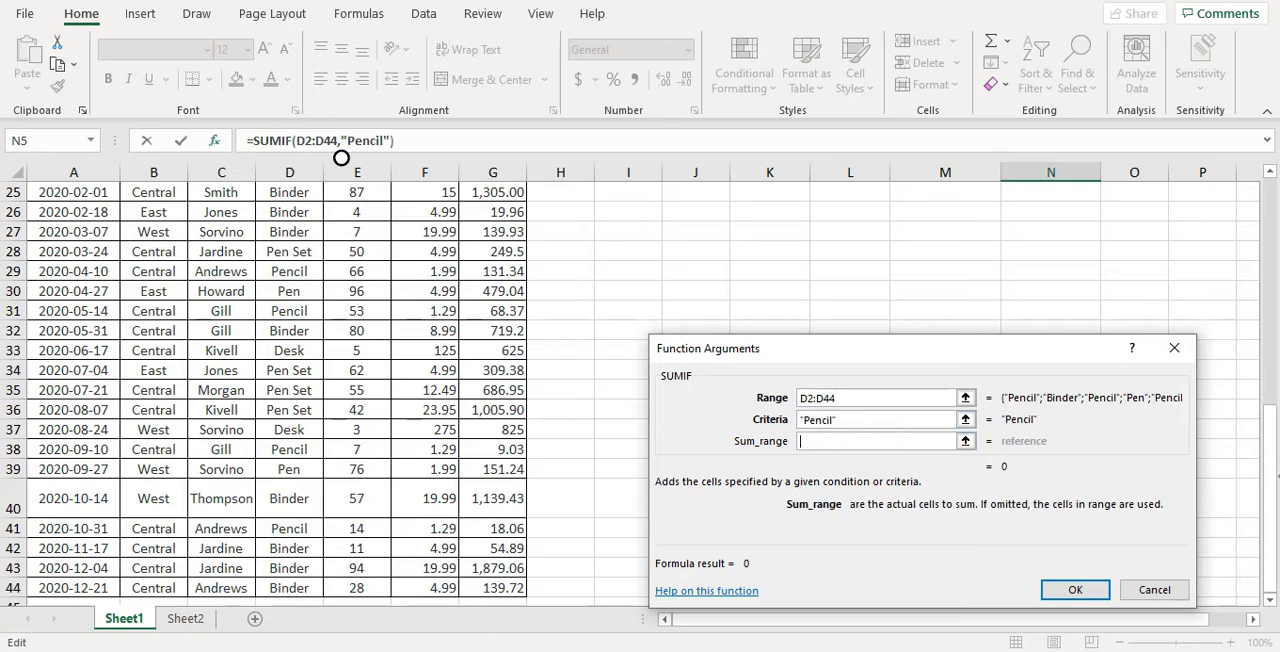
scroll(345, 158, up, 8)
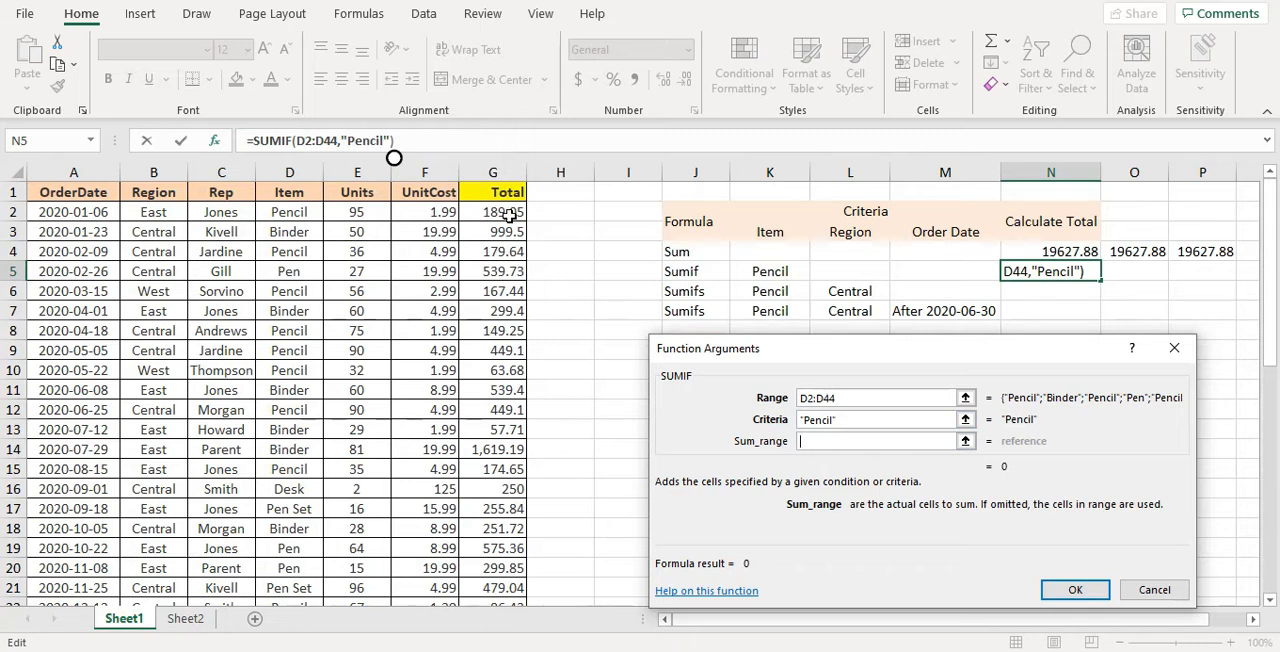
click(509, 215)
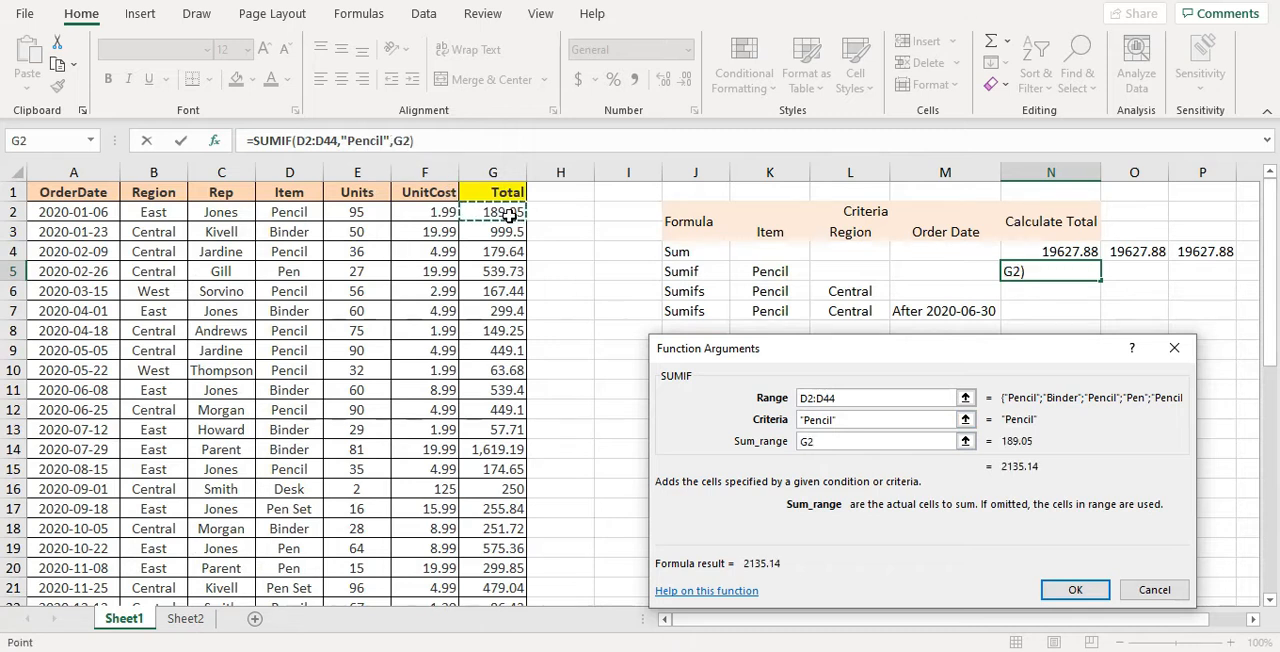
key(ctrl+shift+Down)
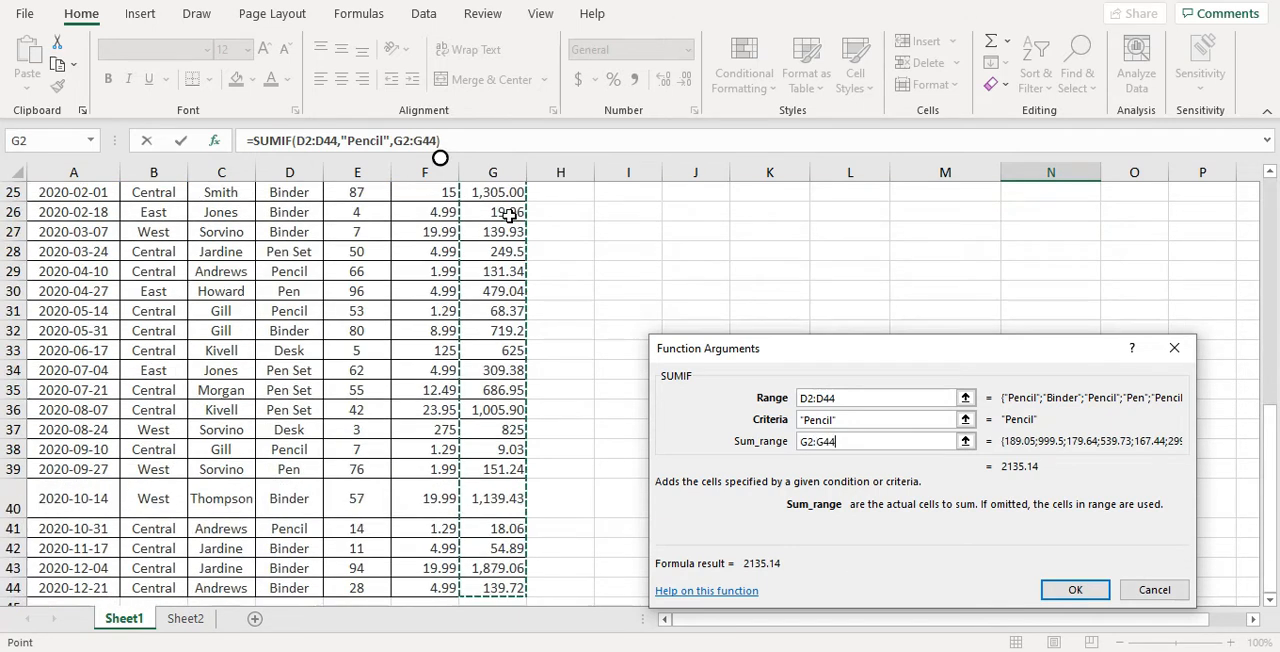
click(1075, 590)
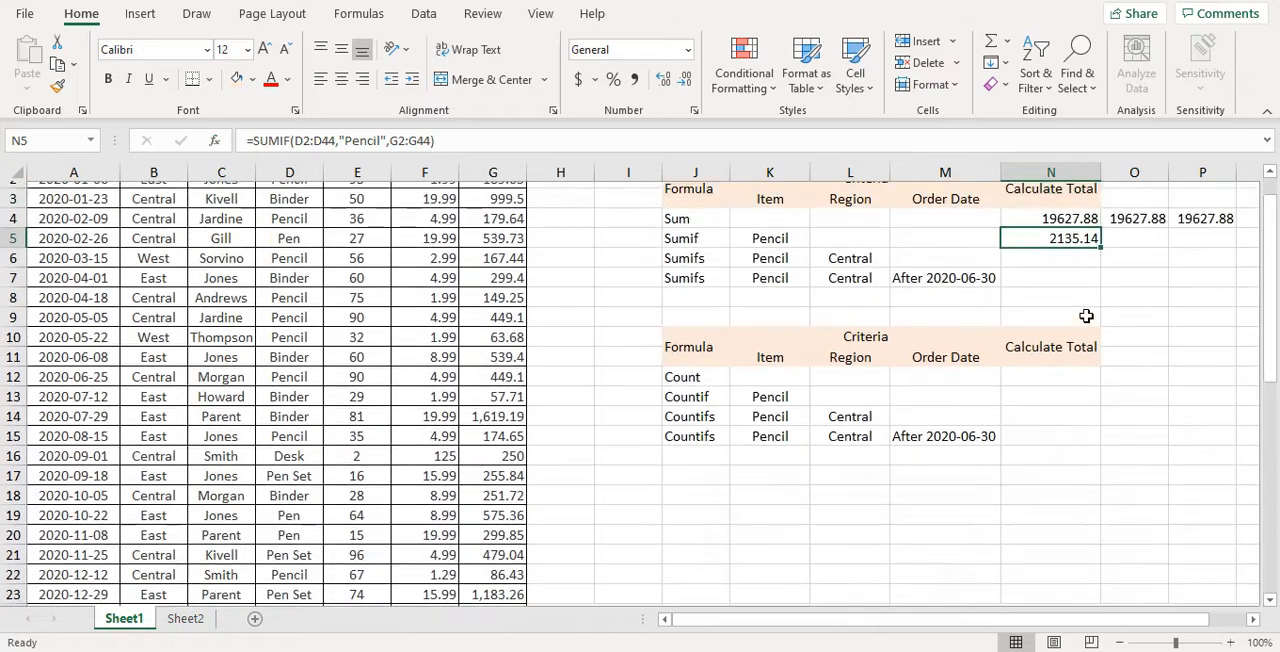
Insert another SUMIF function in cell O5 from the most recently used functions
scroll(1086, 316, up, 2)
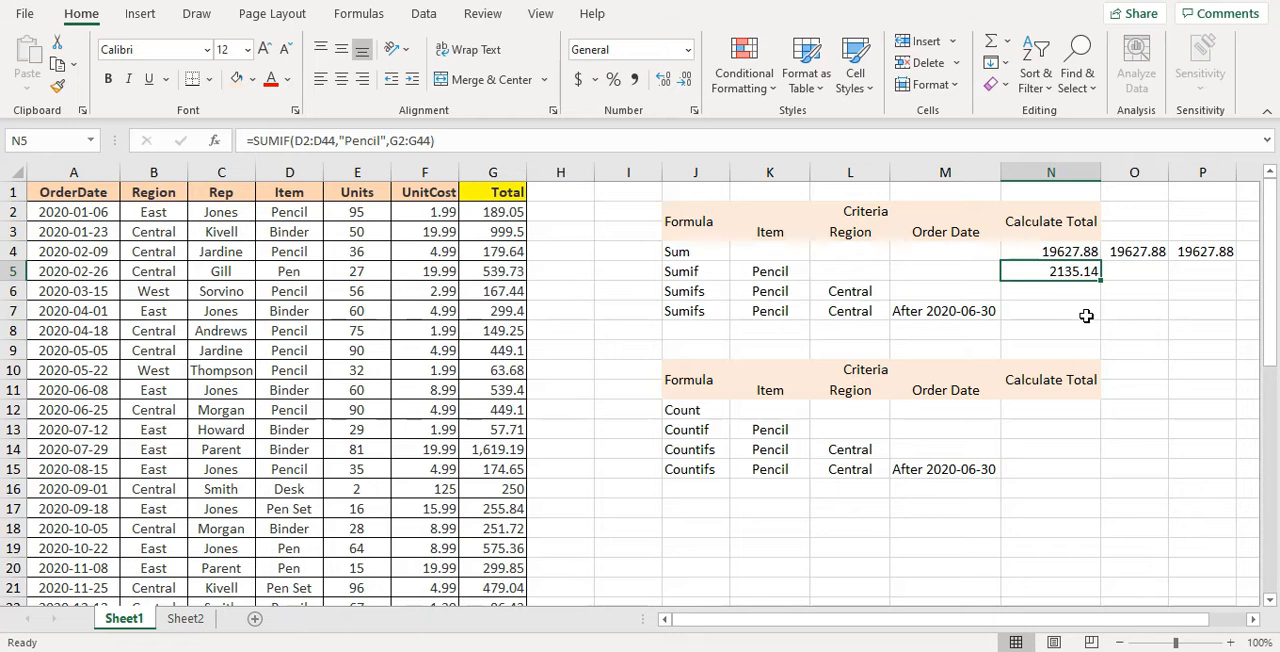
click(1126, 276)
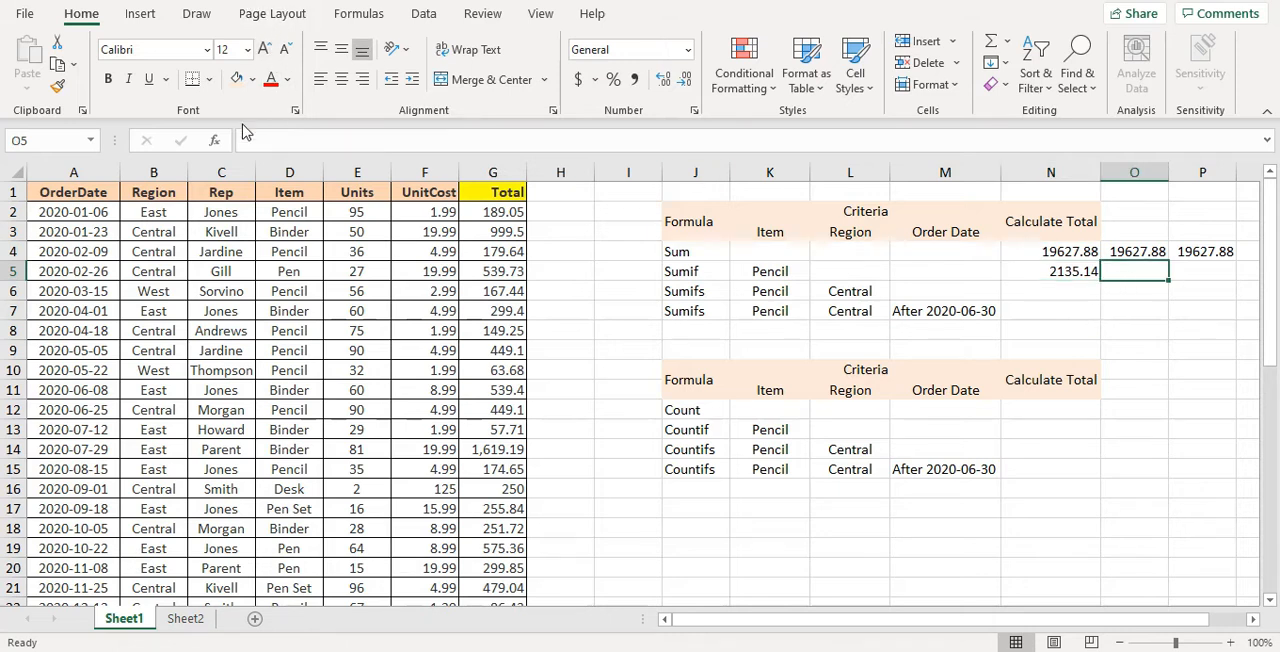
click(215, 141)
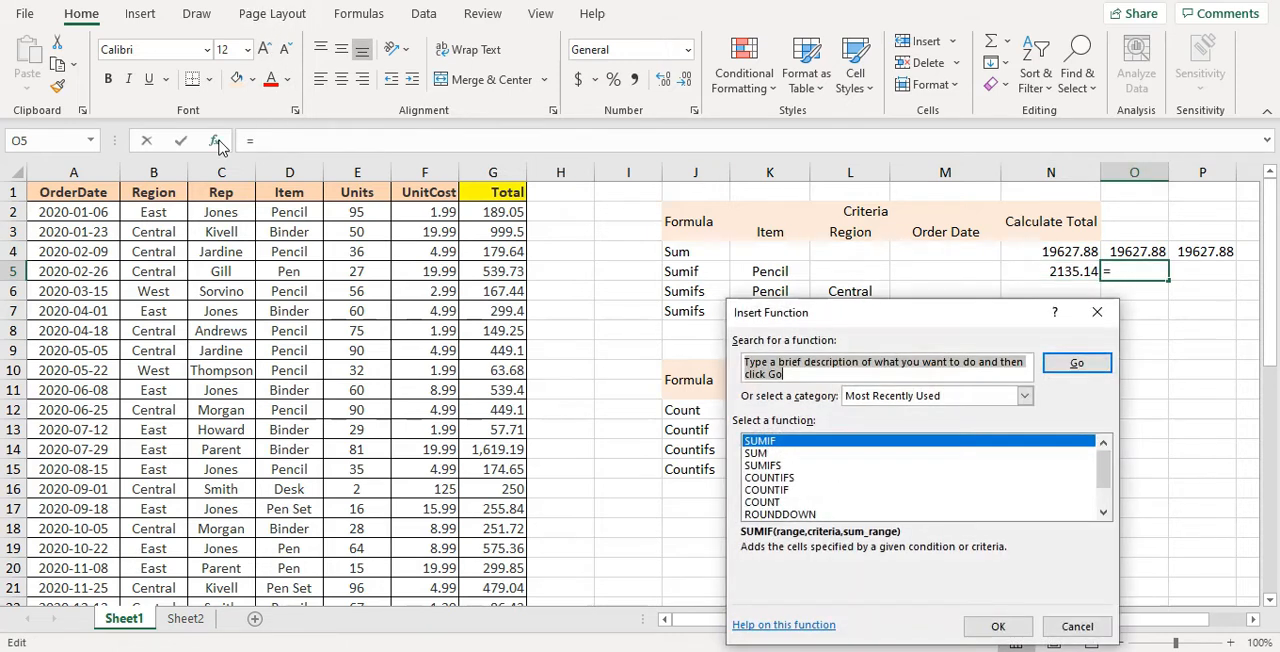
double_click(790, 441)
click(814, 397)
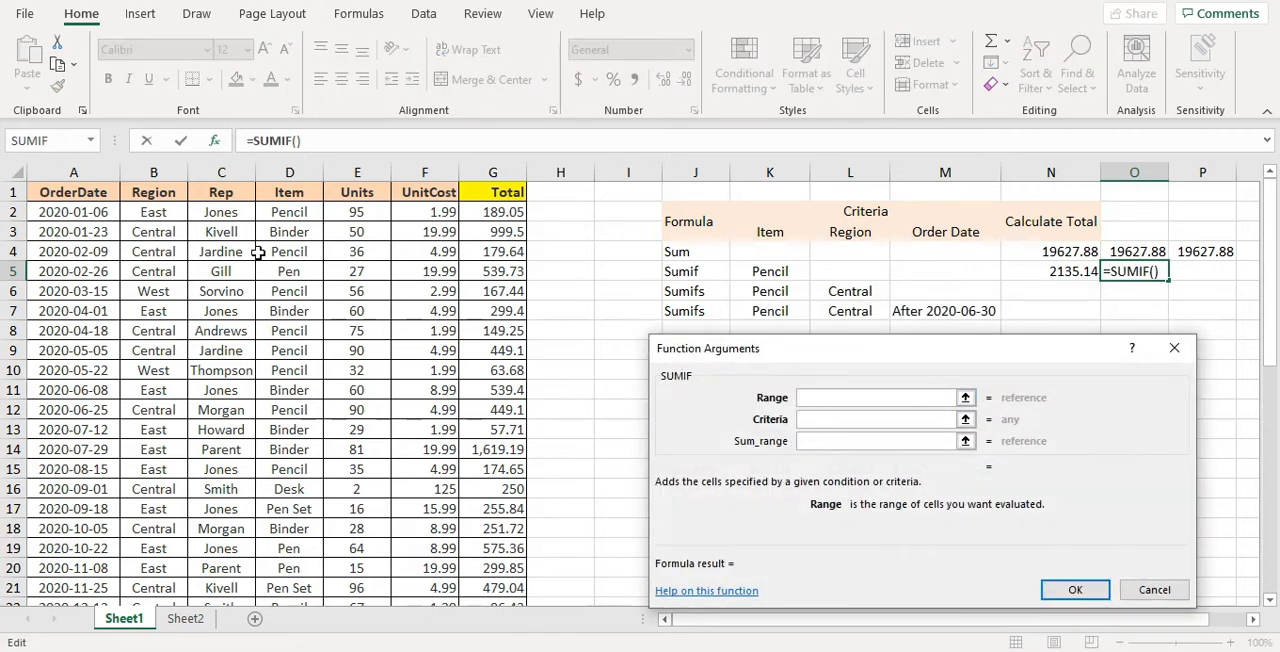
Set the SUMIF range to the Item column including its header, D1:D44, and the criteria to Pencil
click(313, 191)
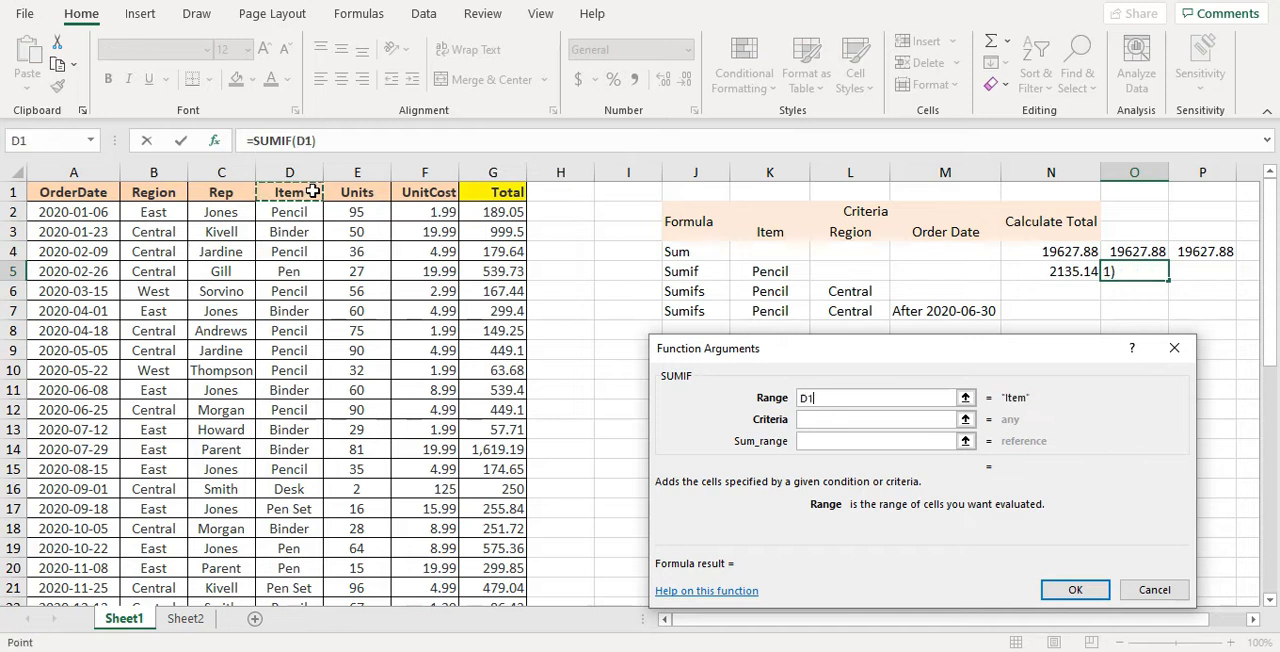
key(ctrl+shift+Down)
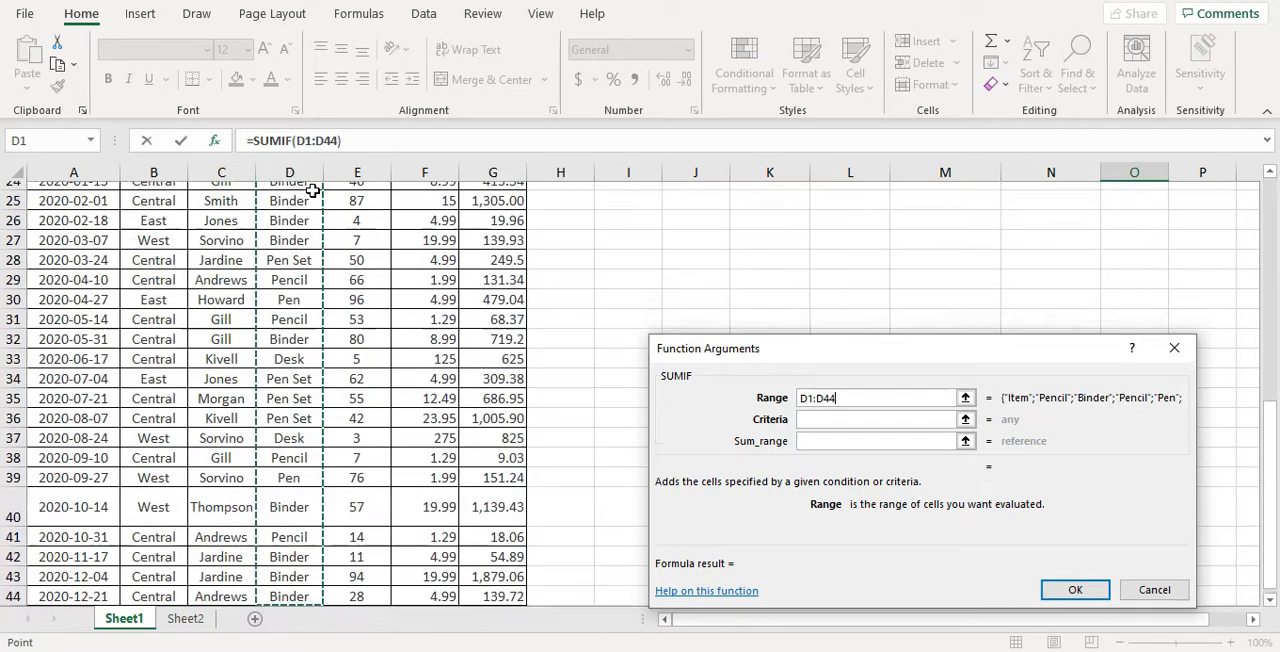
key(Tab)
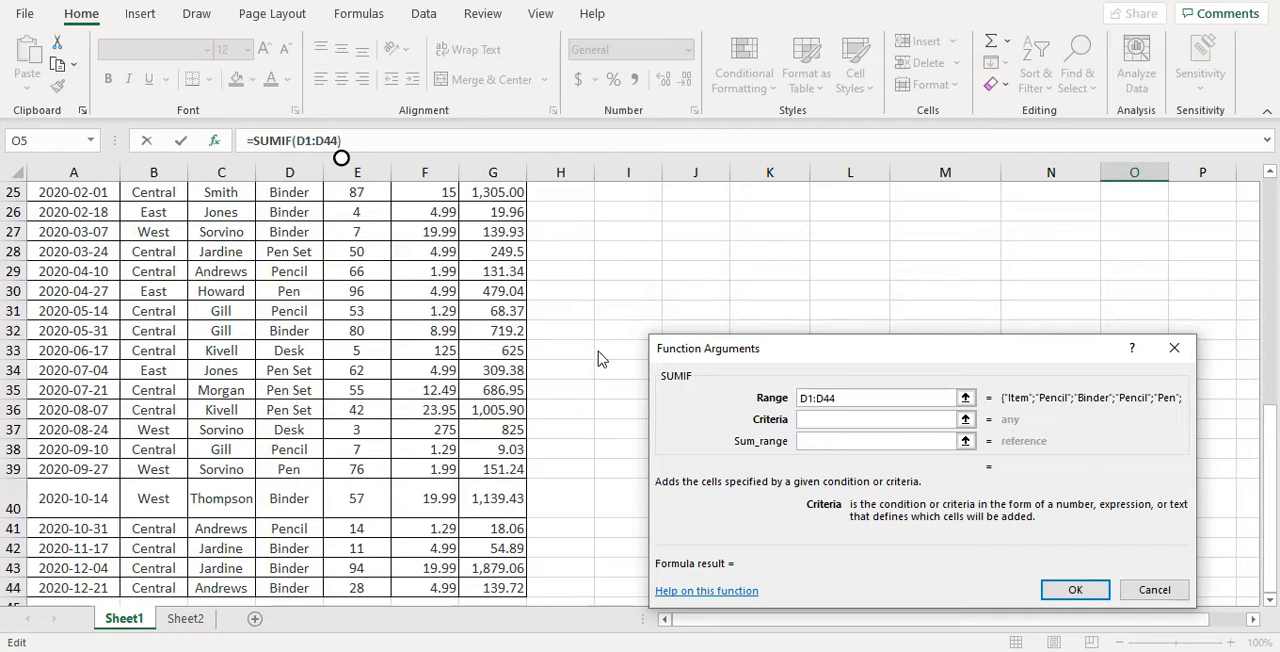
text(Pencil)
key(Tab)
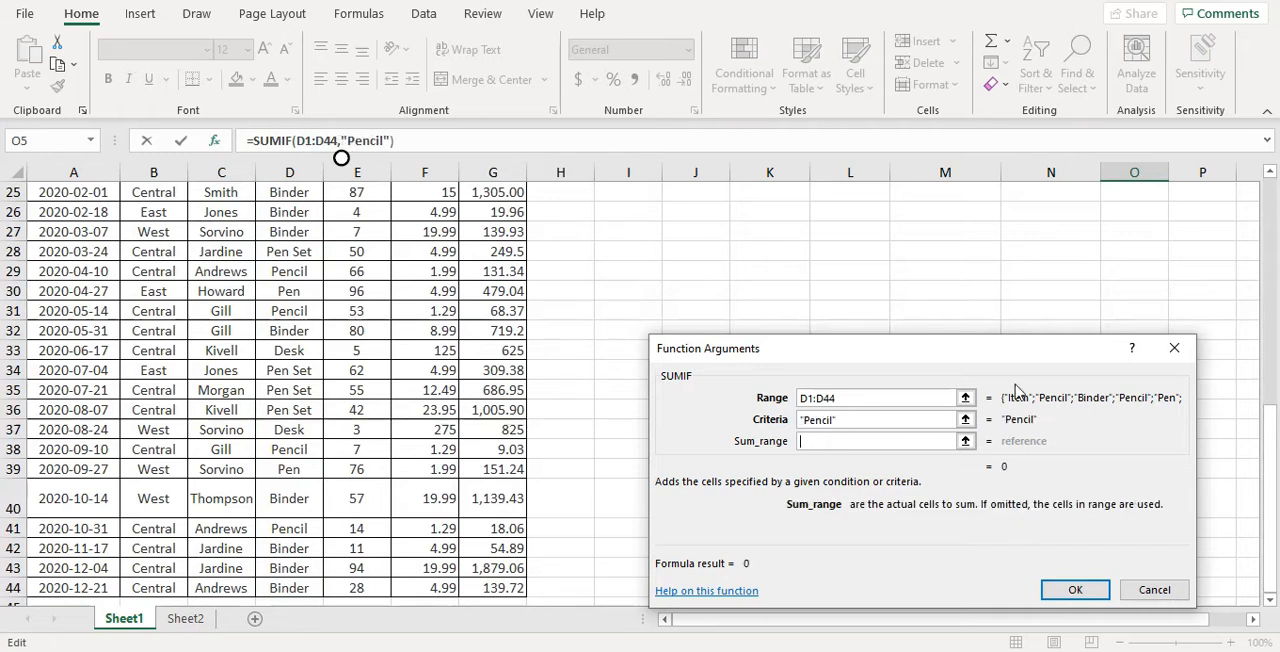
Set the sum range to G2:G44, complete the formula in O5, and select N5 to compare the two SUMIF formulas
mouse_move(1271, 470)
mouse_down()
mouse_move(1272, 485)
mouse_move(1276, 187)
mouse_up()
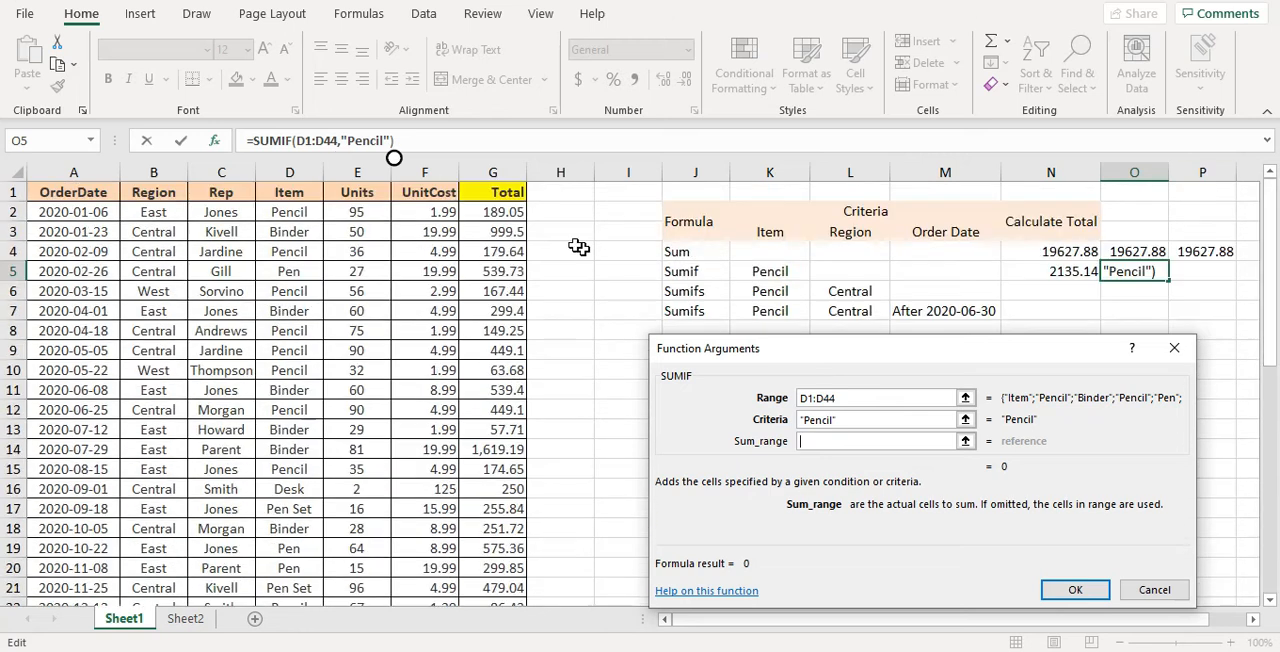
click(515, 219)
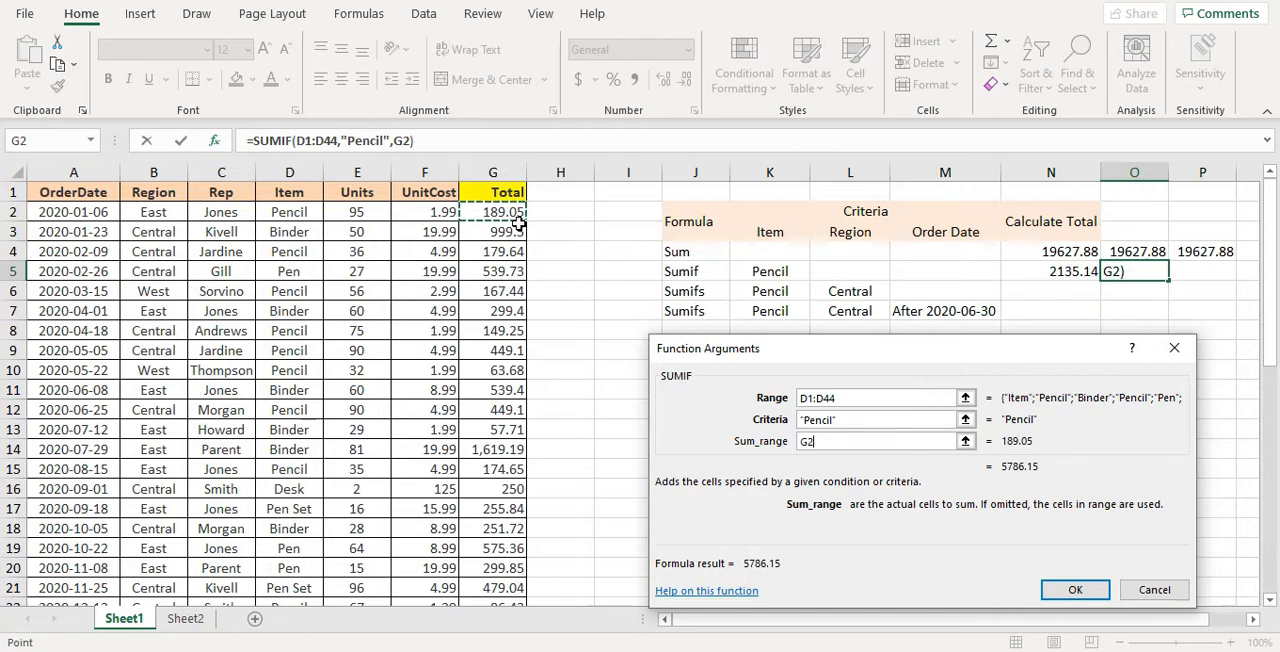
key(ctrl+shift+Down)
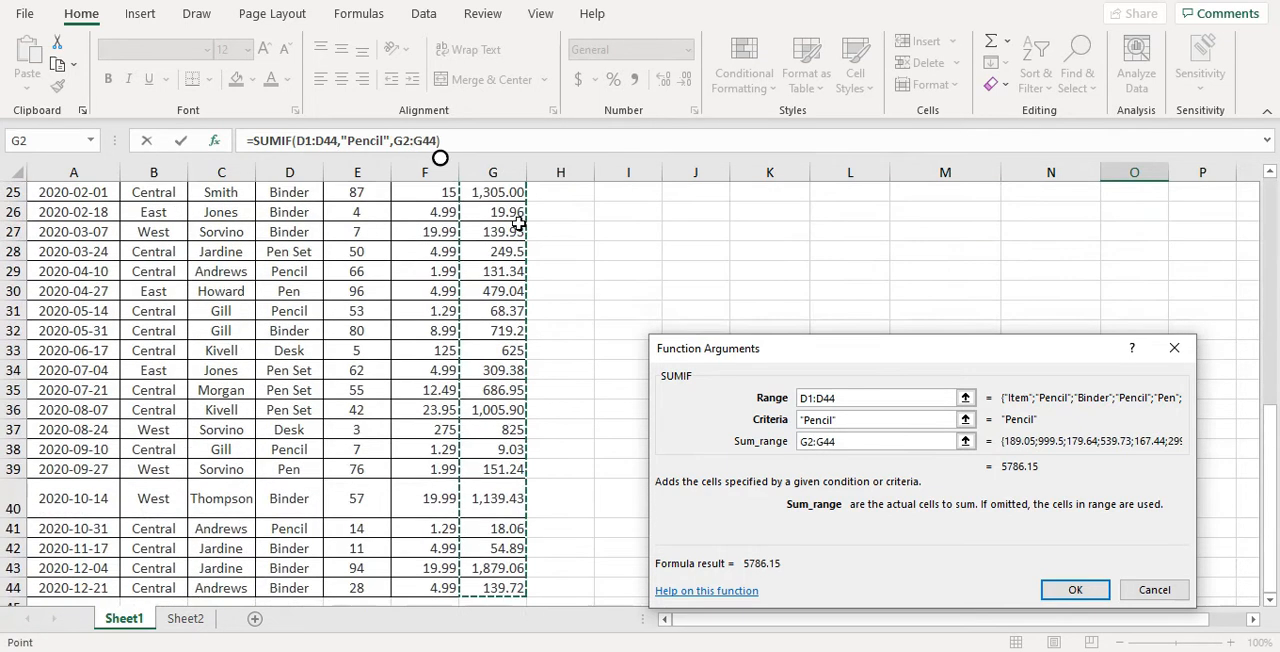
click(1078, 595)
scroll(1034, 434, up, 8)
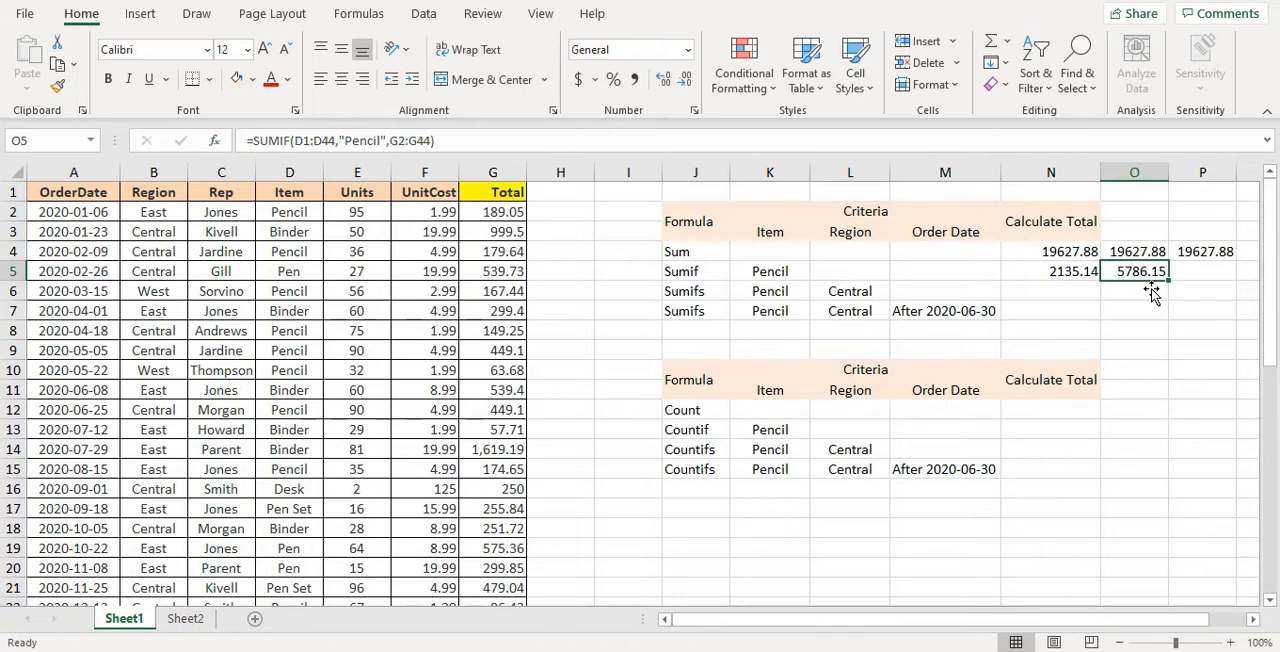
click(1088, 275)
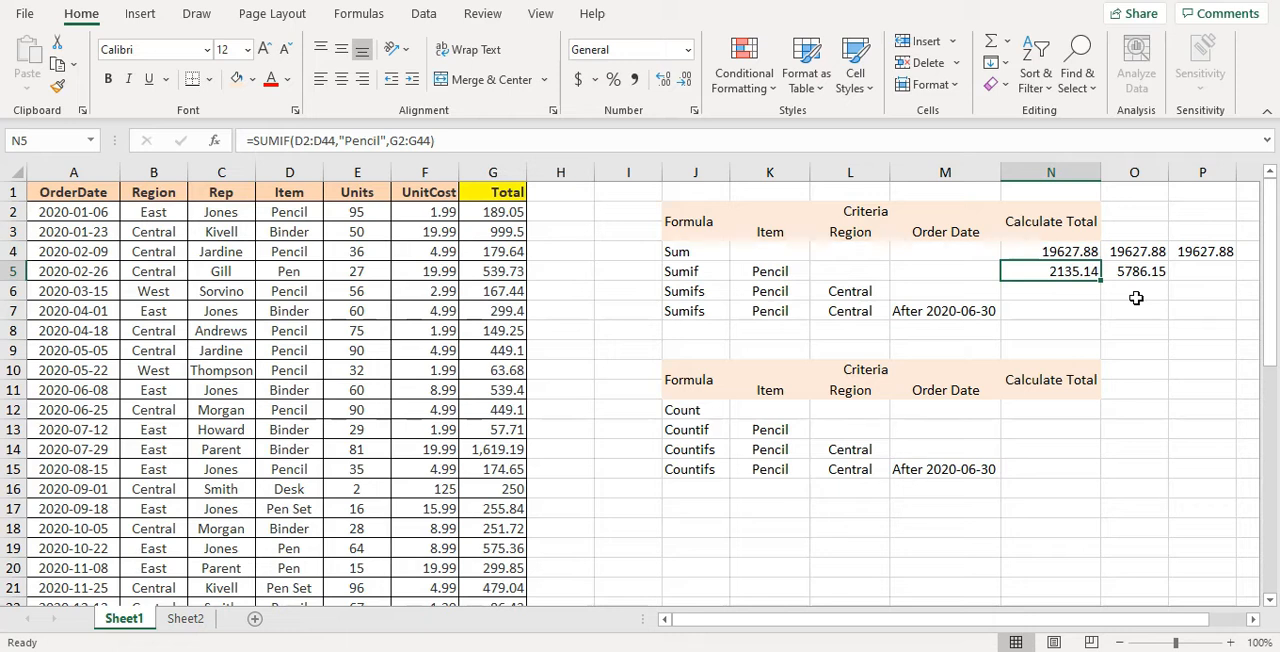
Search the function library for "sumifs" and insert the SUMIFS function in cell N6
click(1031, 294)
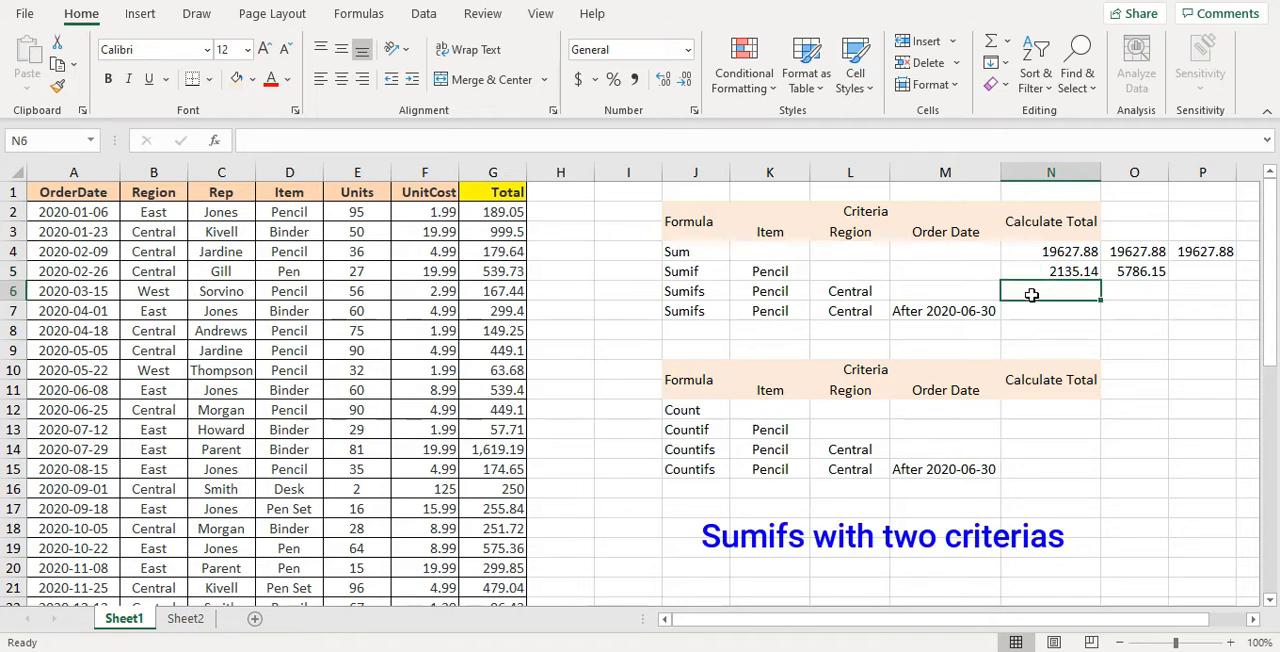
click(213, 143)
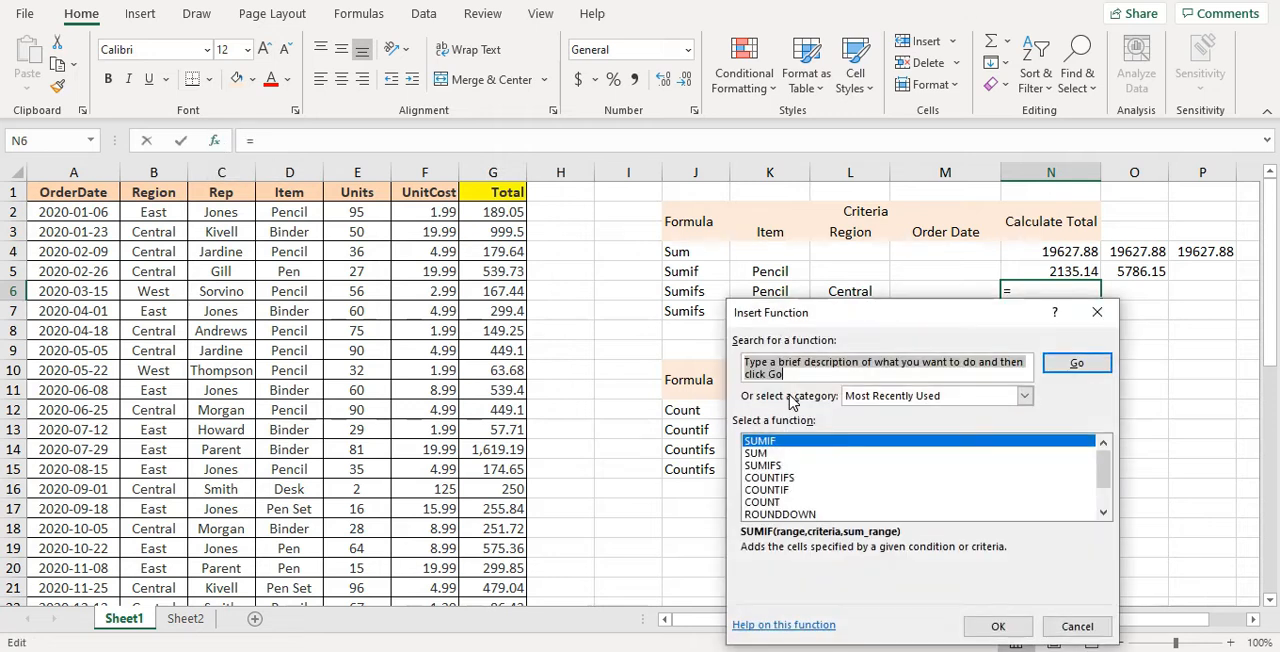
text(sumifs)
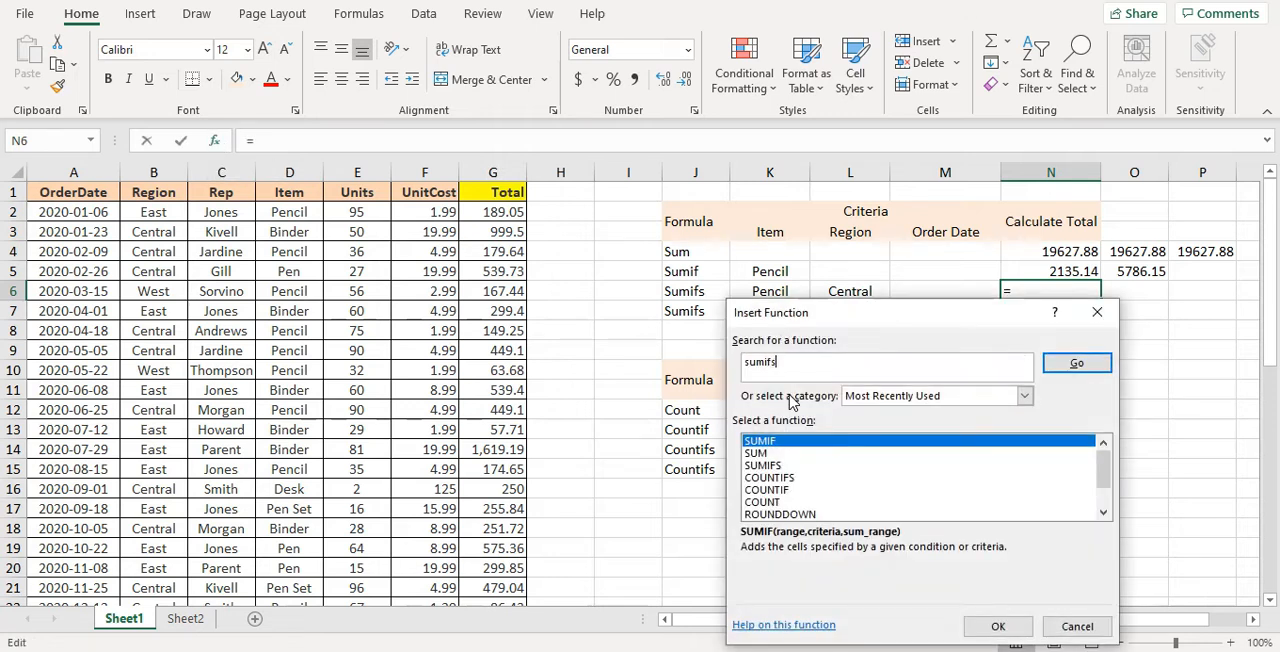
click(1064, 366)
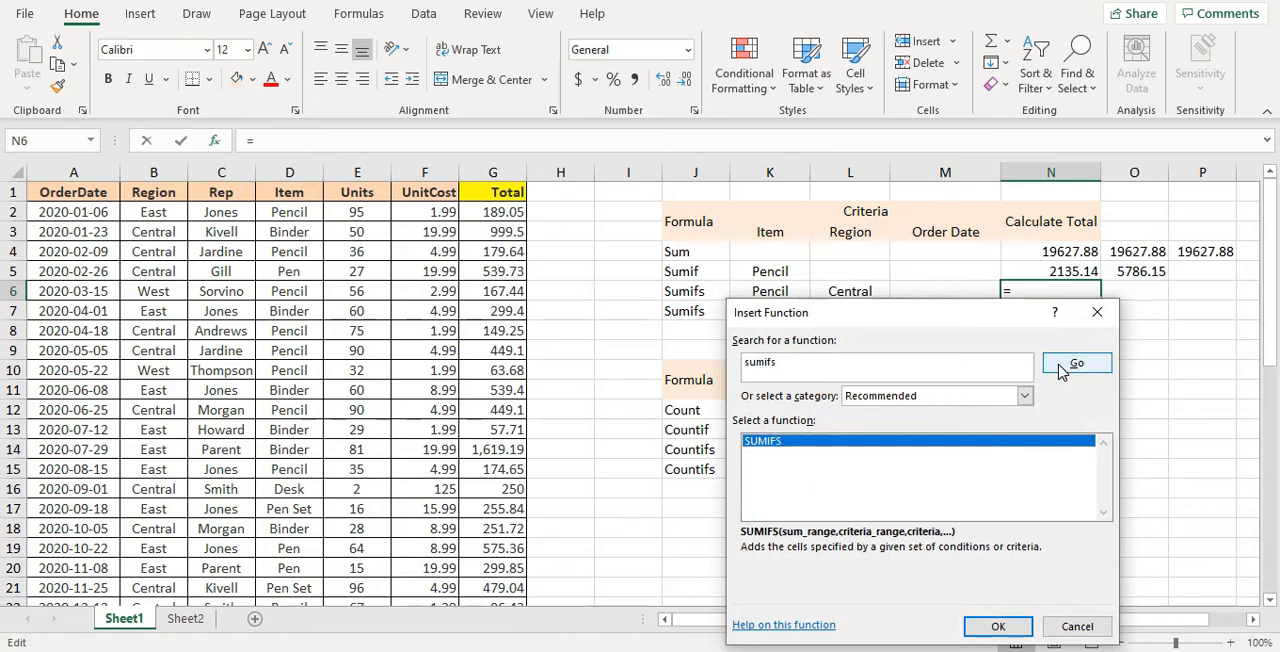
click(1000, 628)
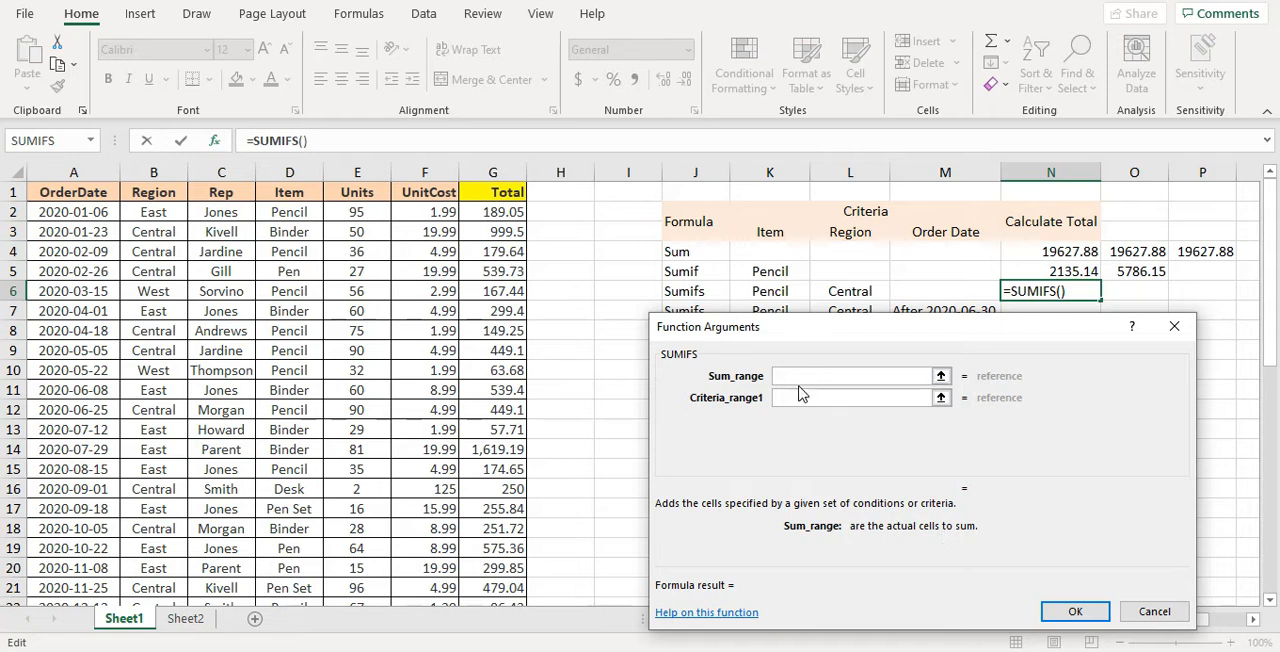
Set the SUMIFS sum range to G2:G44 and the first condition to Pencil in the Item values D2:D44
click(503, 213)
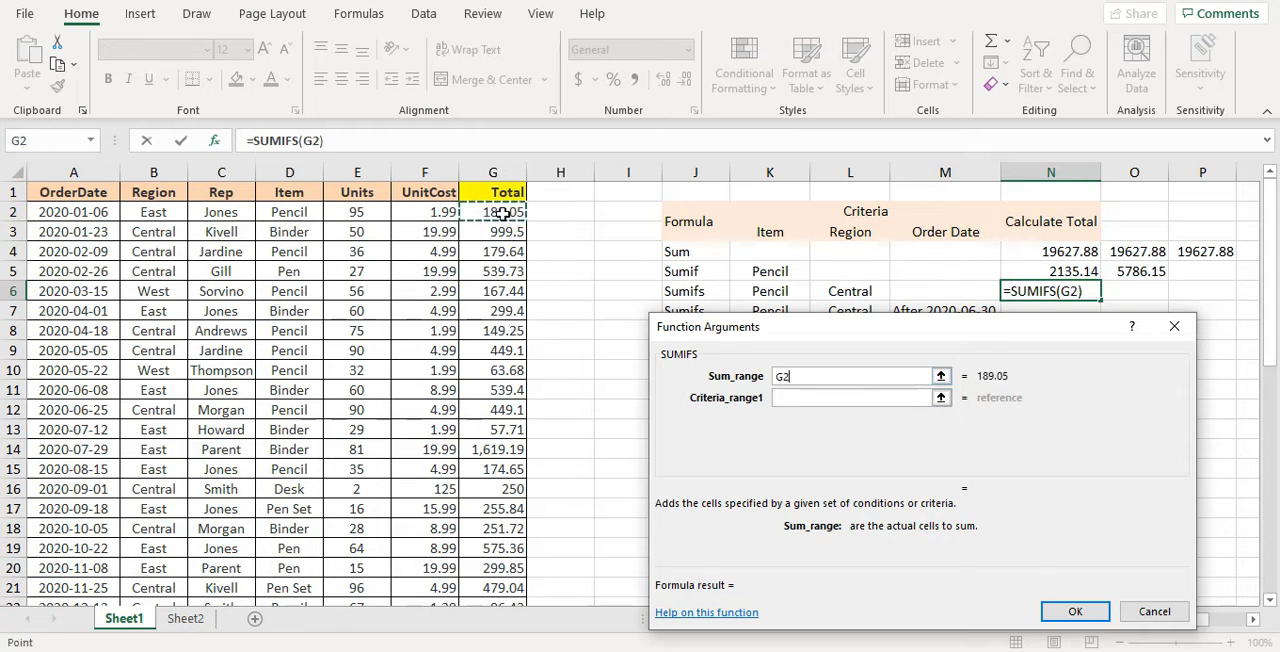
key(ctrl+shift+Down)
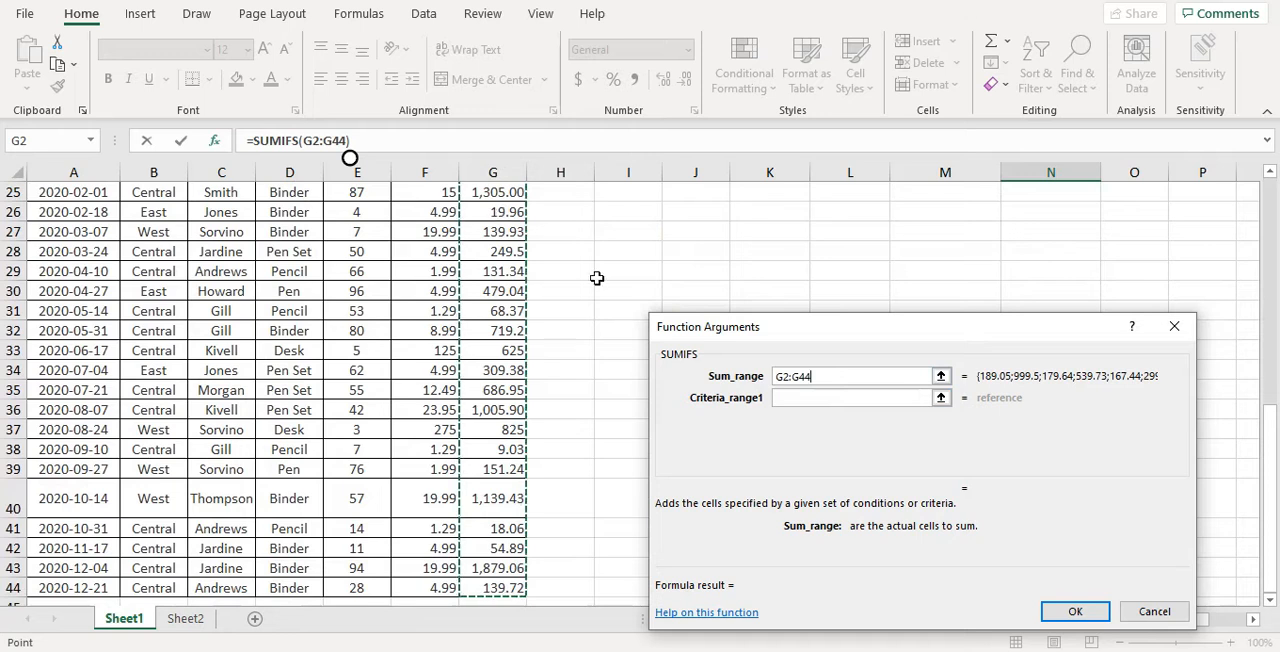
click(790, 400)
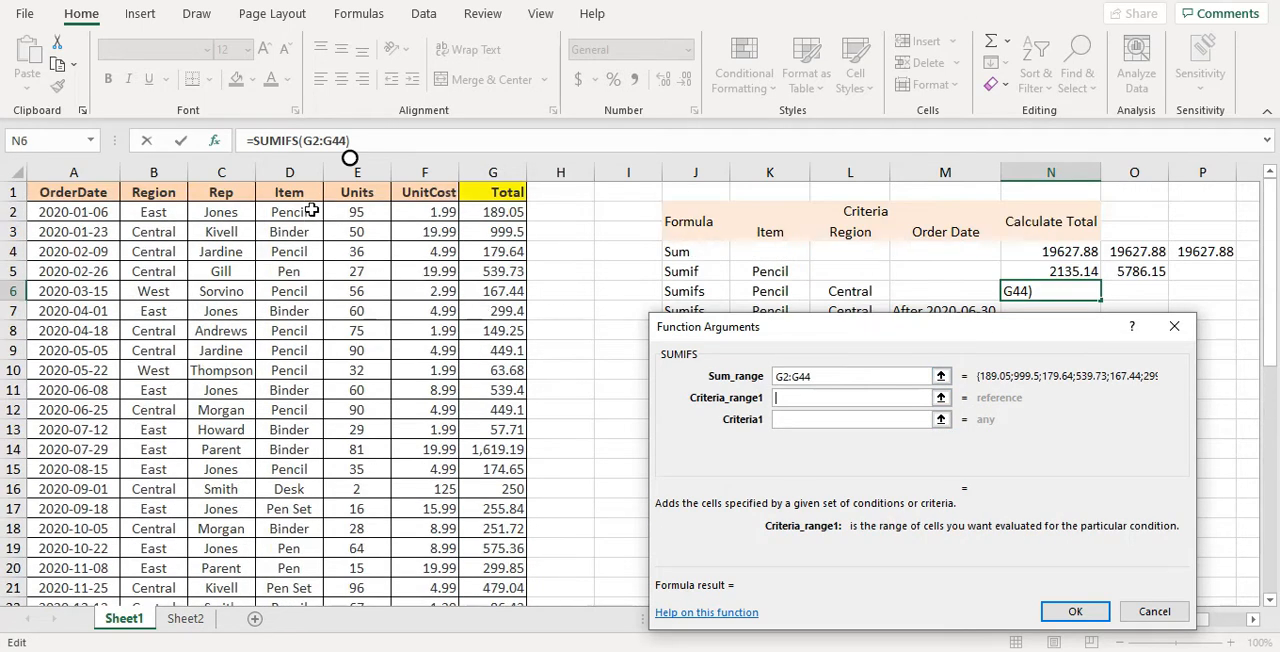
click(311, 211)
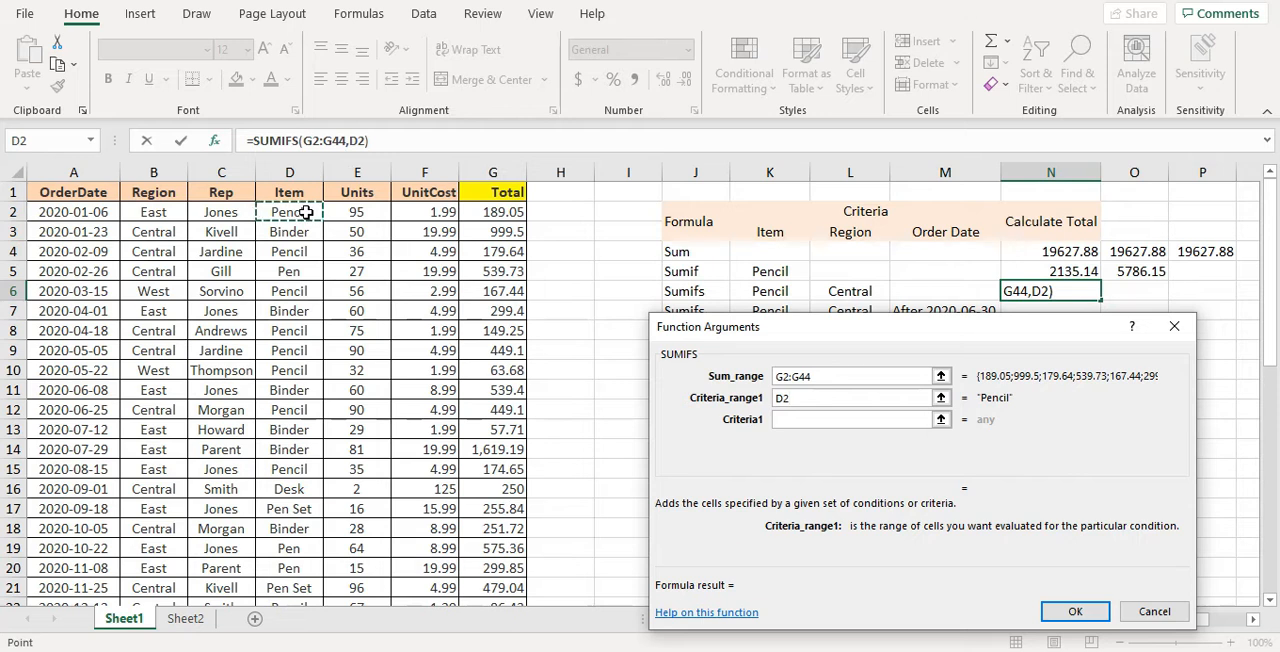
key(ctrl+shift+Down)
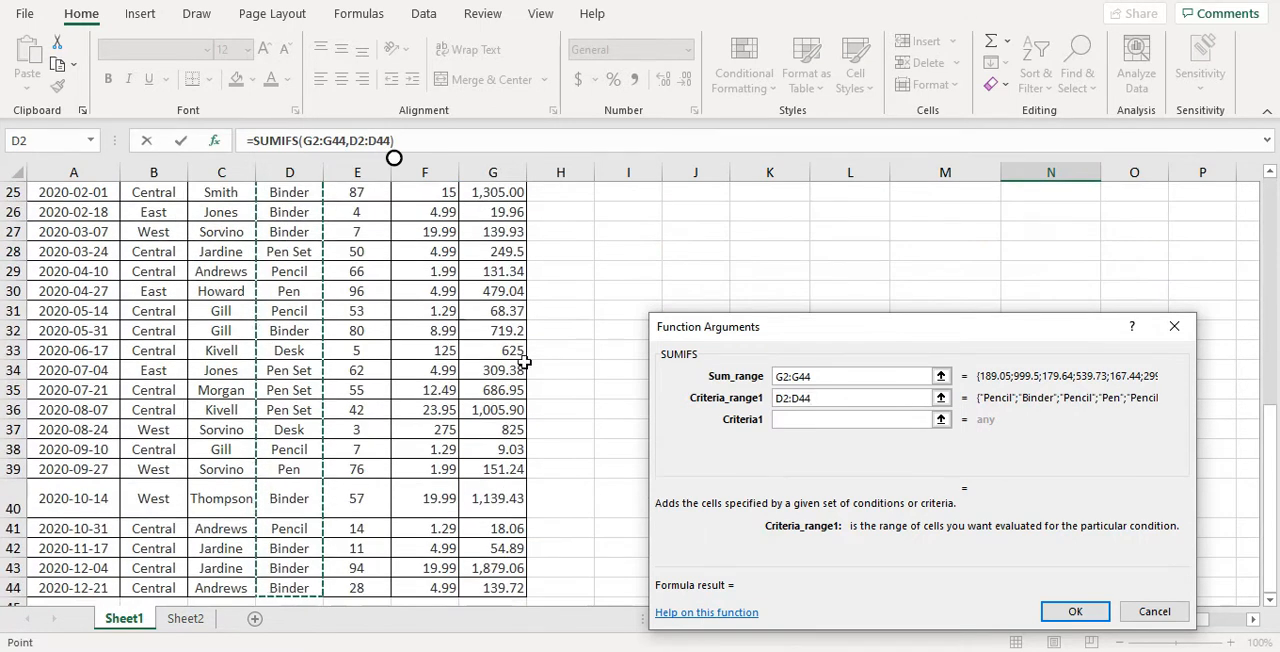
click(828, 420)
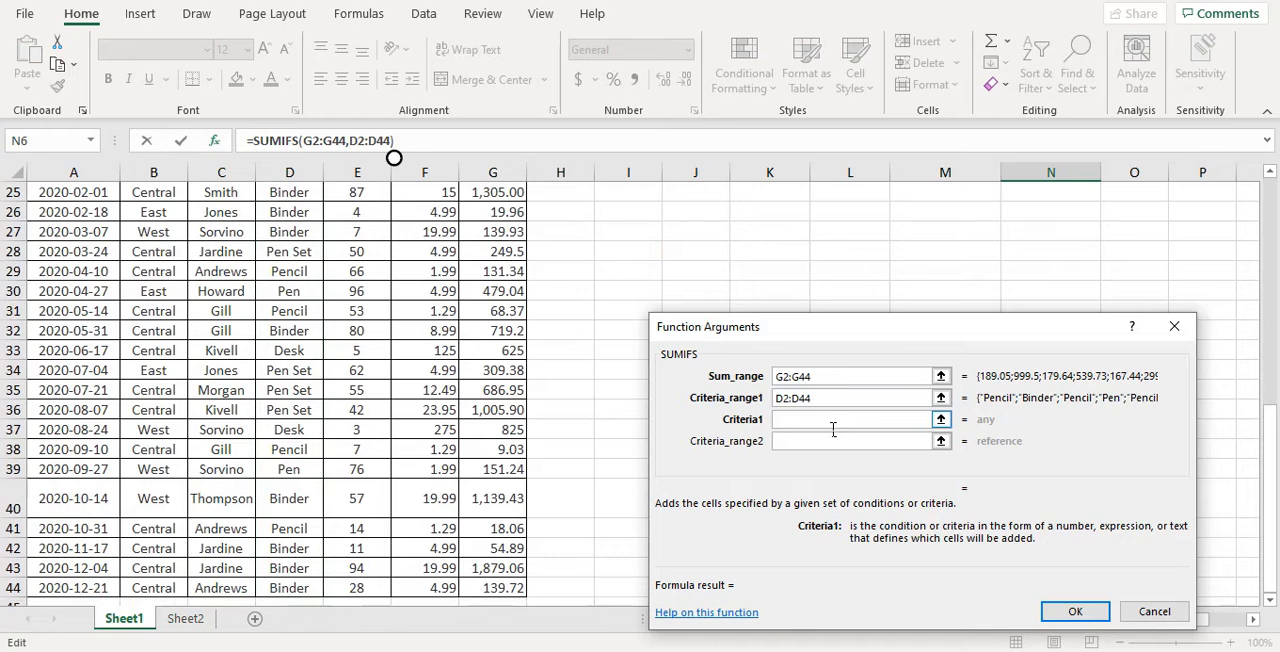
text(Pencil)
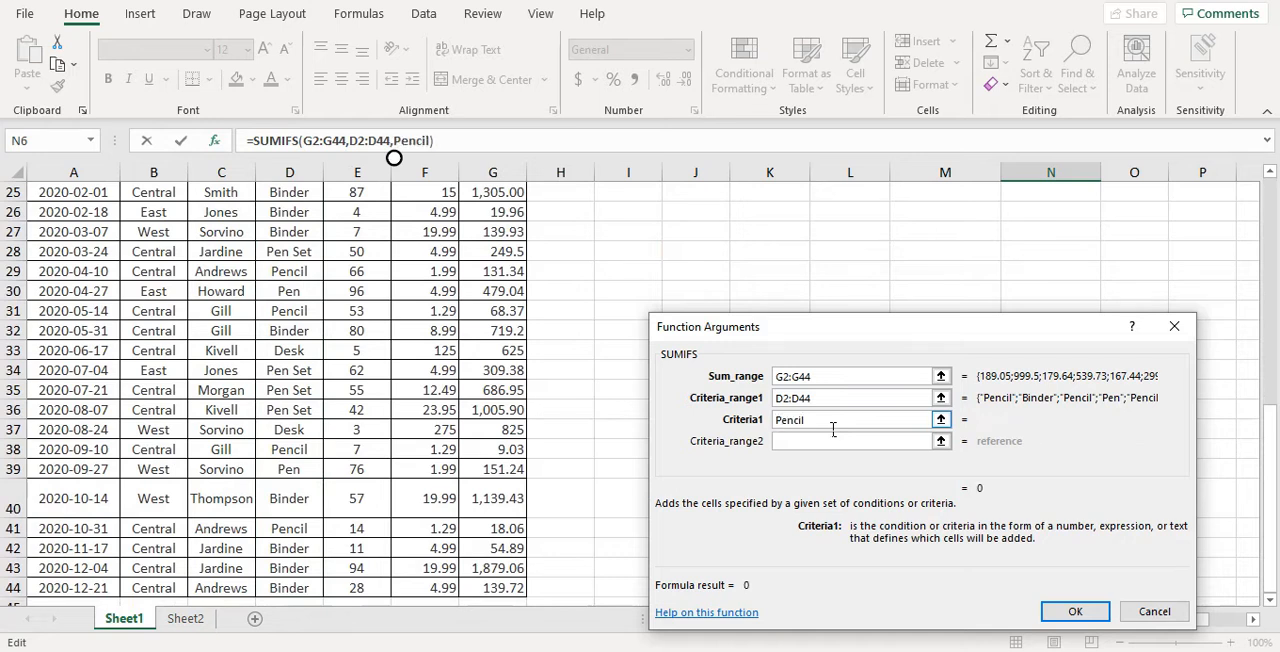
Set the second SUMIFS criteria range to the Region values B2:B44
click(810, 441)
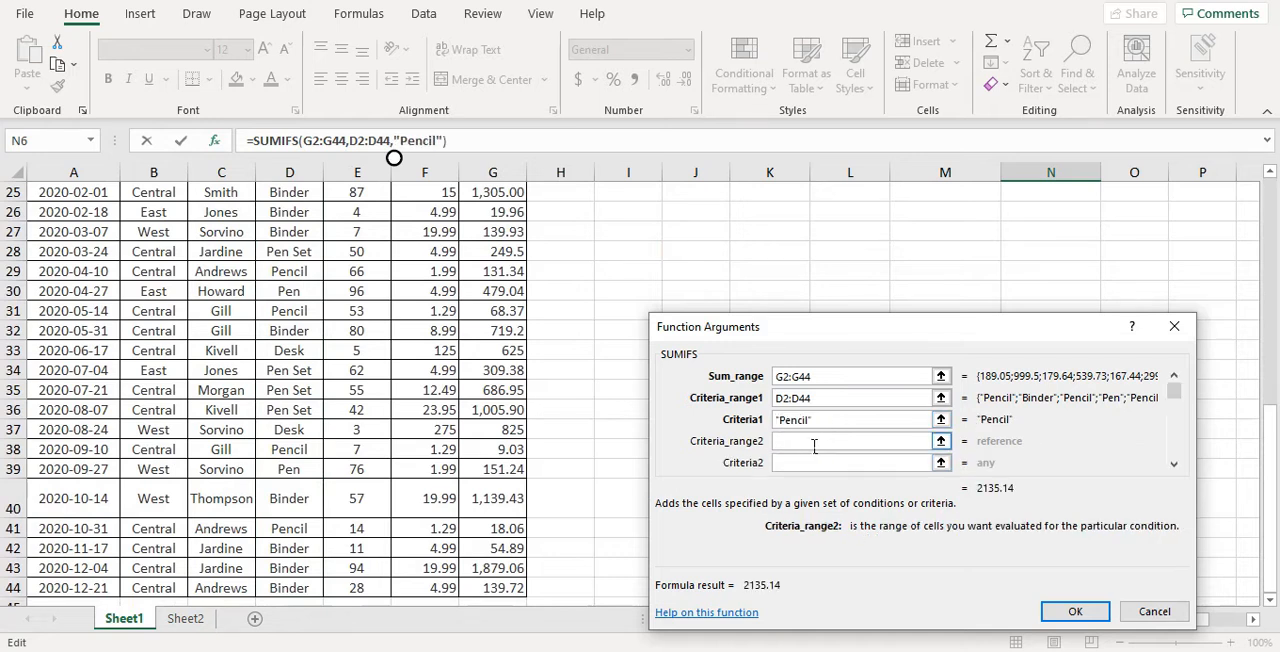
drag(1272, 484, 1273, 197)
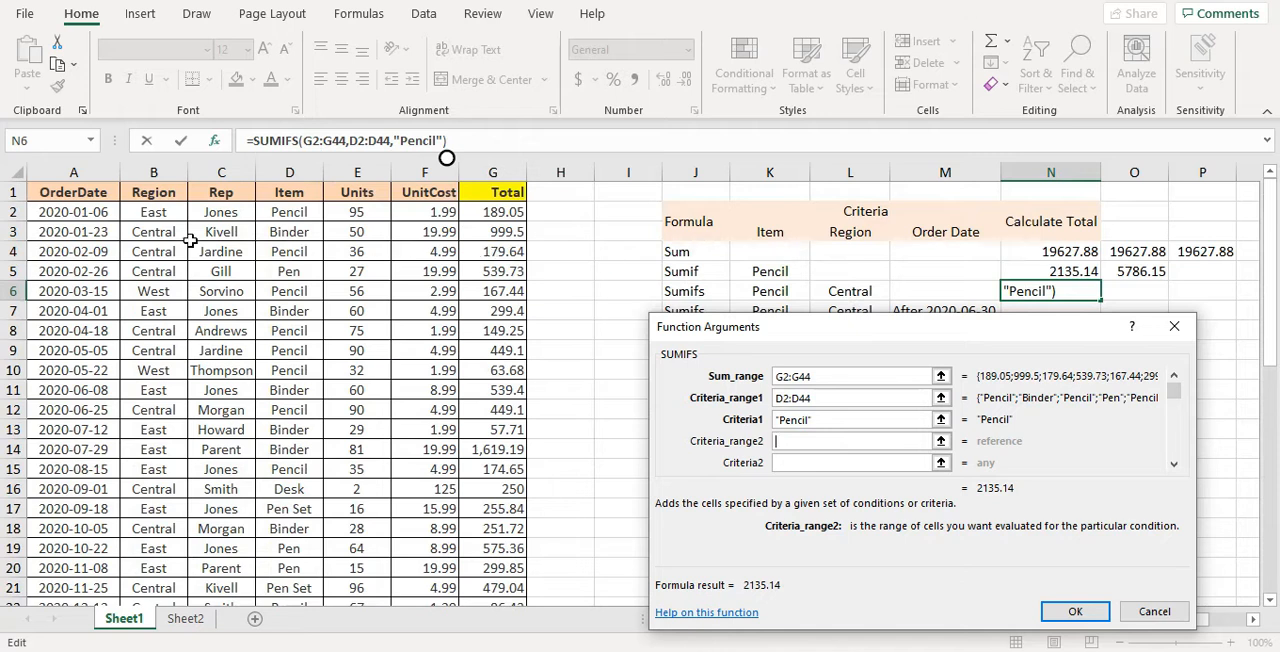
click(157, 214)
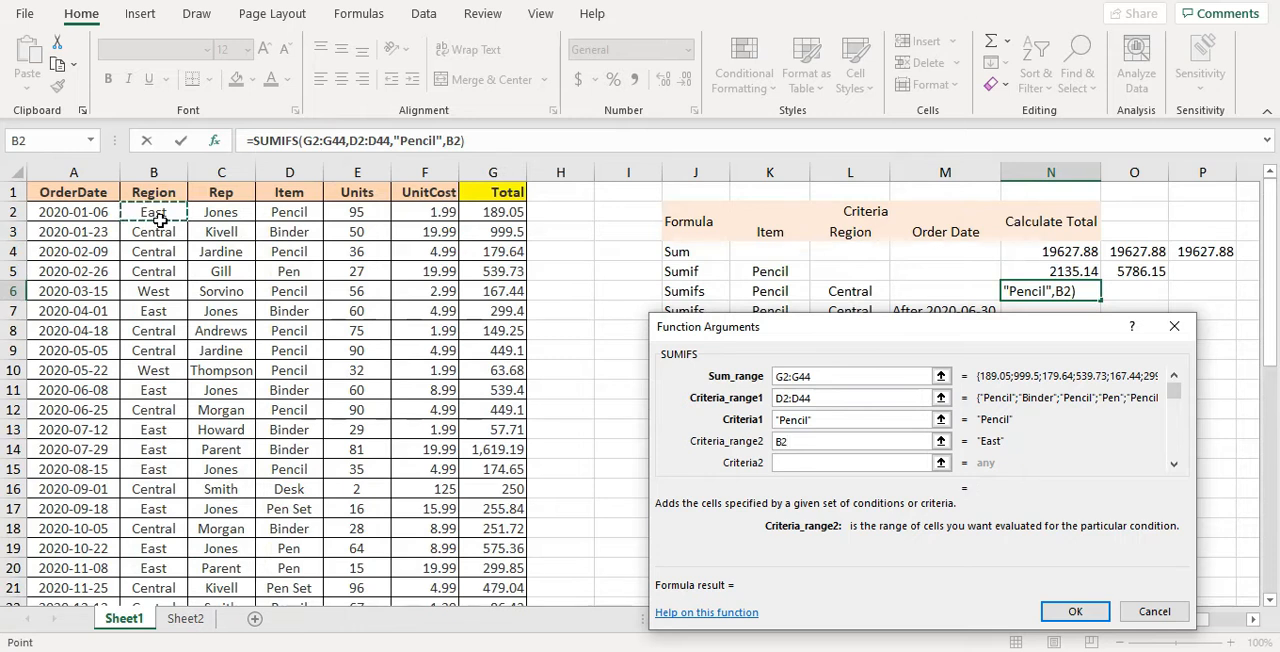
key(ctrl+shift+Down)
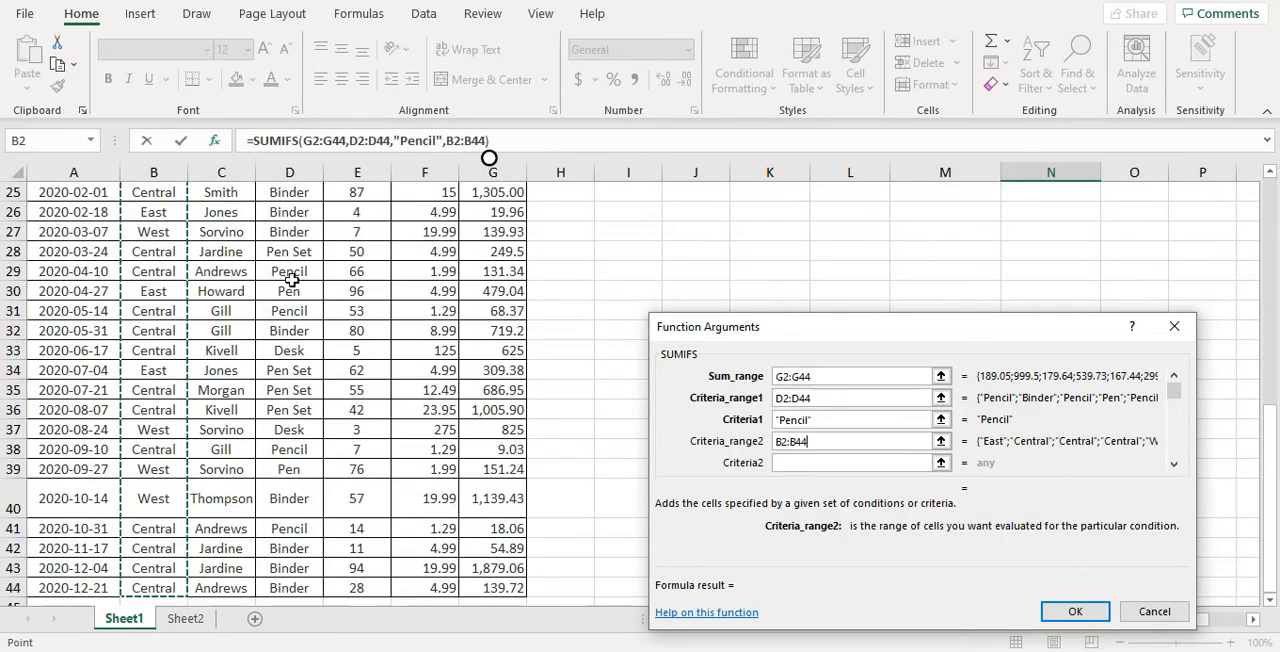
key(Tab)
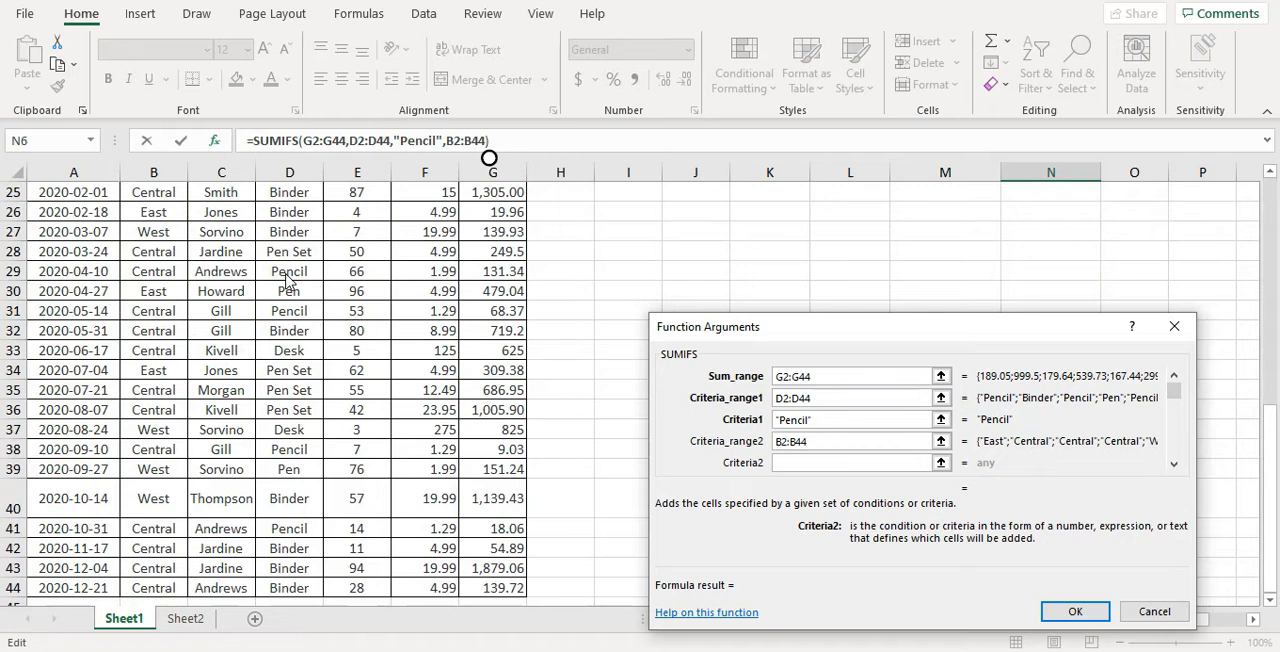
Set the second SUMIFS criterion to Central and complete the formula in N6
text(Central)
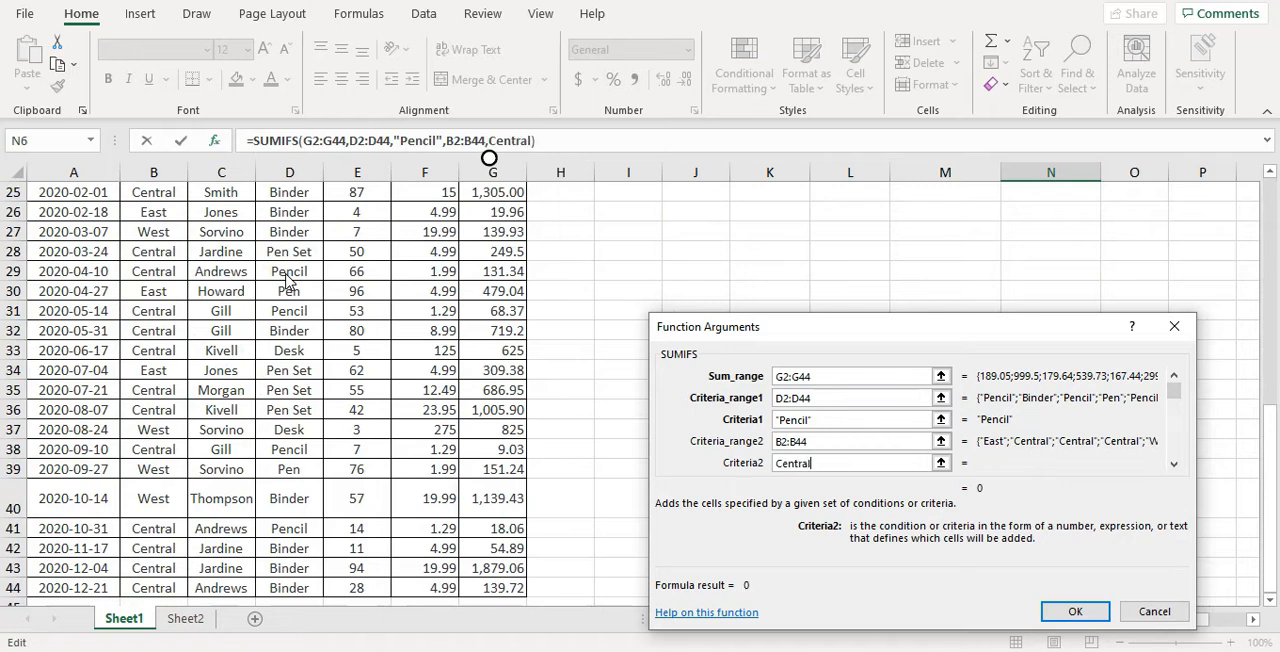
click(1071, 612)
Insert the SUMIFS function in cell O6 and set its sum range to the Total values G2:G44
scroll(1053, 276, up, 1)
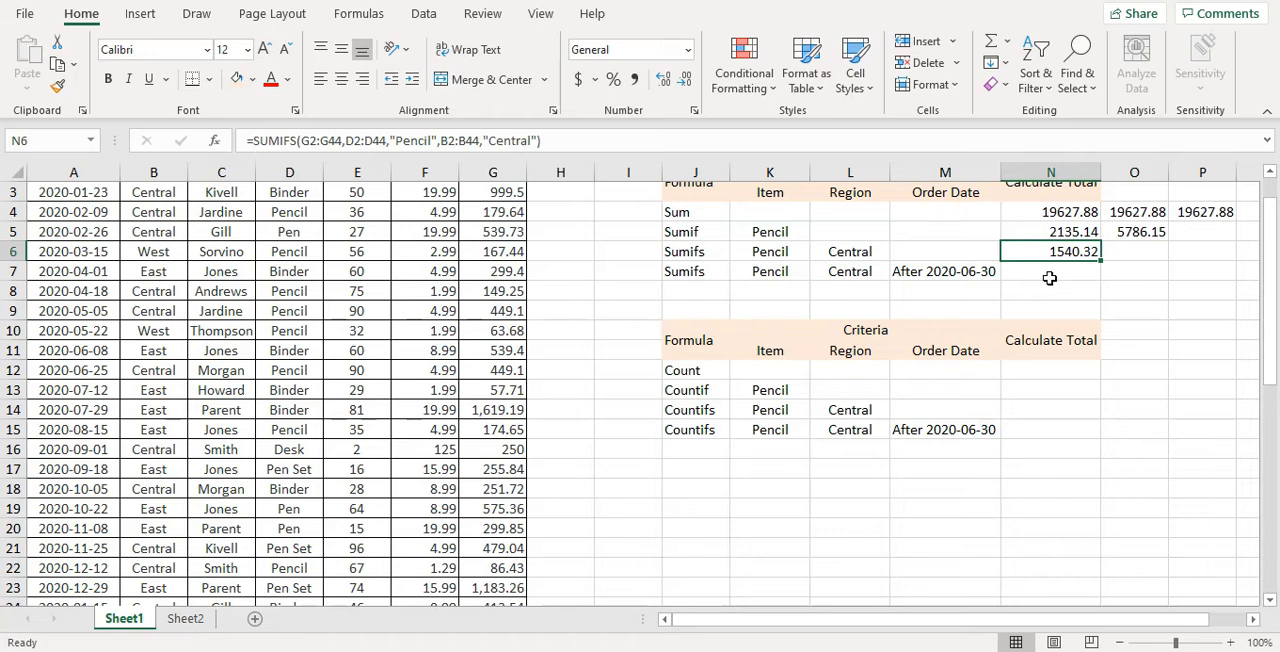
scroll(1049, 278, up, 1)
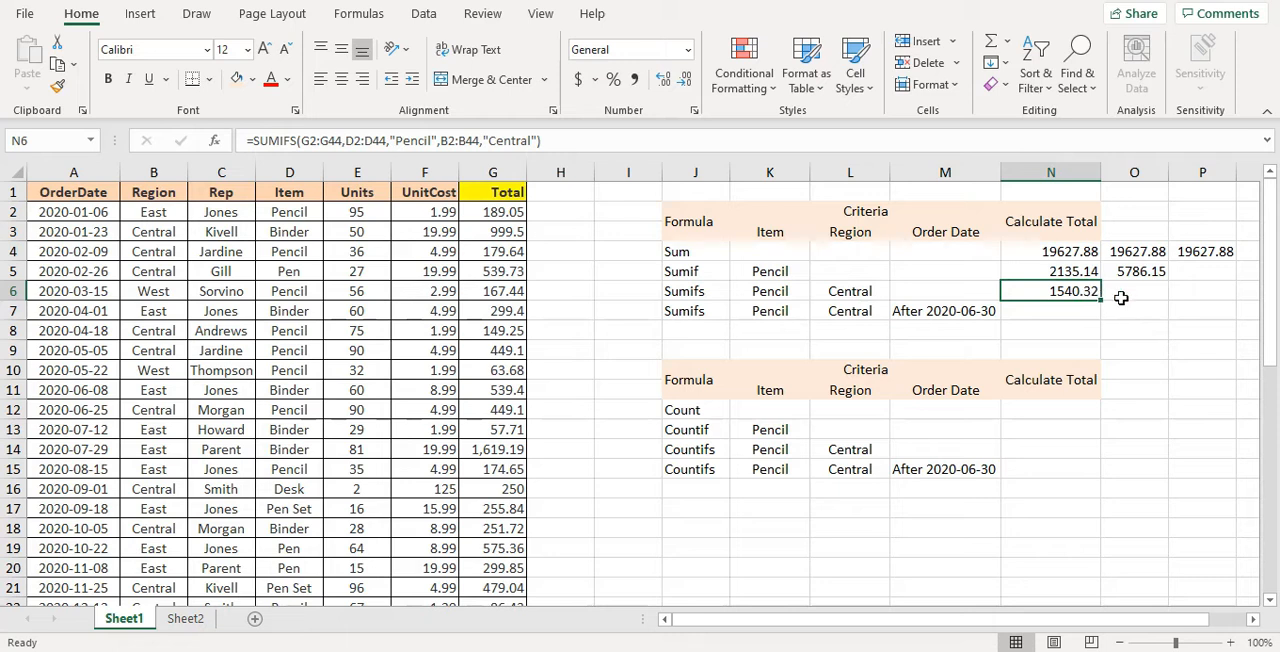
click(1152, 300)
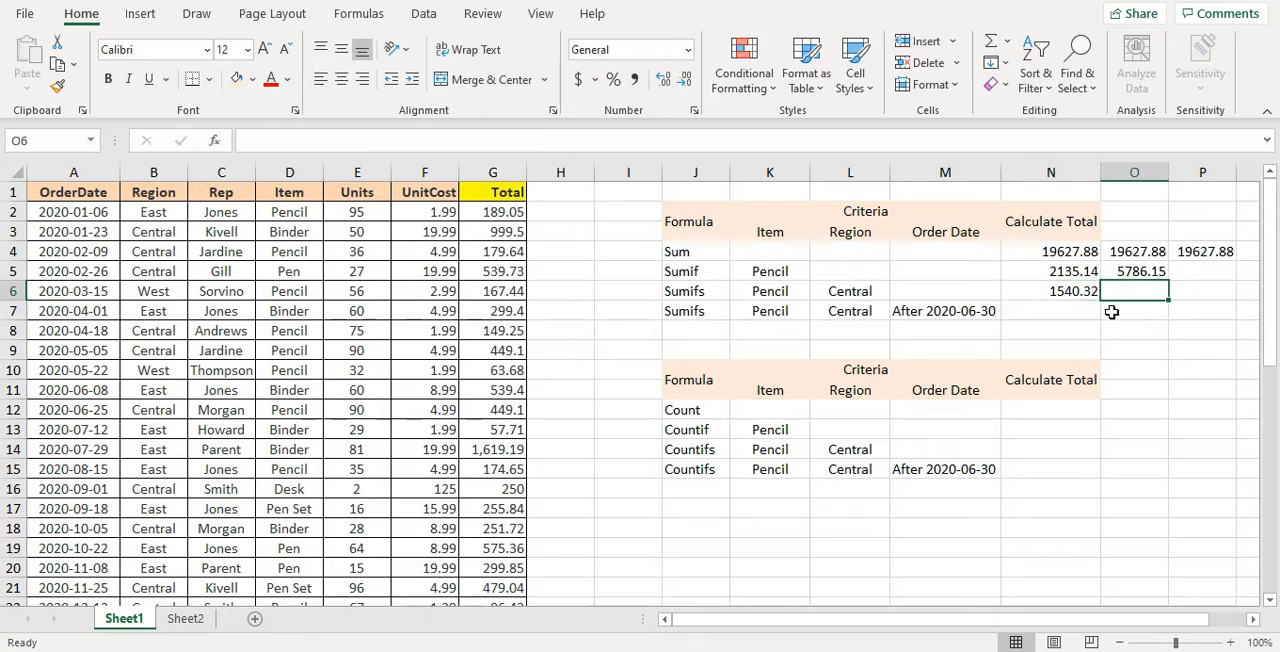
click(213, 145)
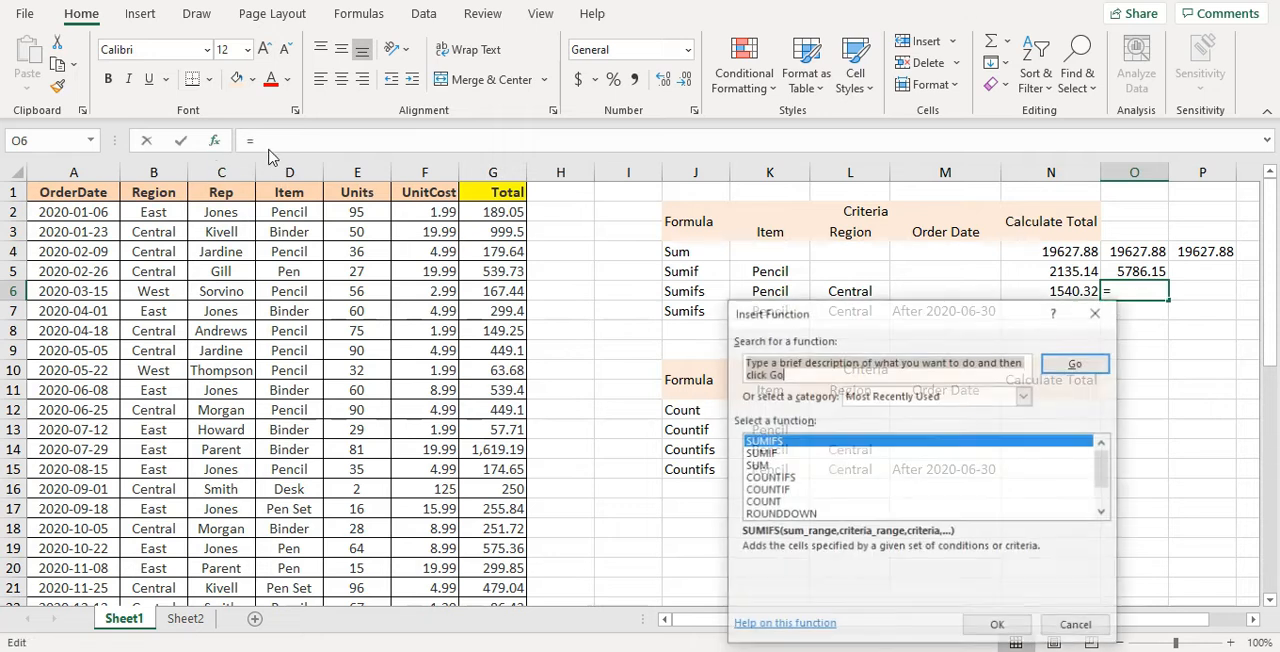
click(765, 441)
double_click(765, 441)
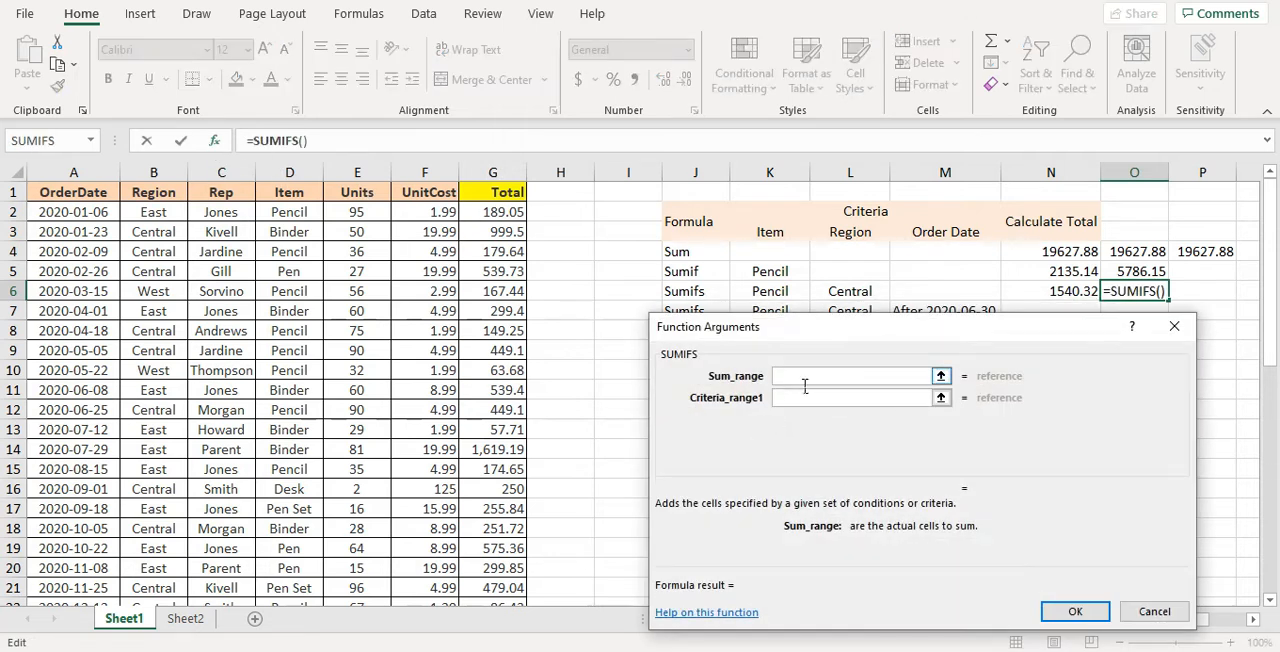
click(508, 216)
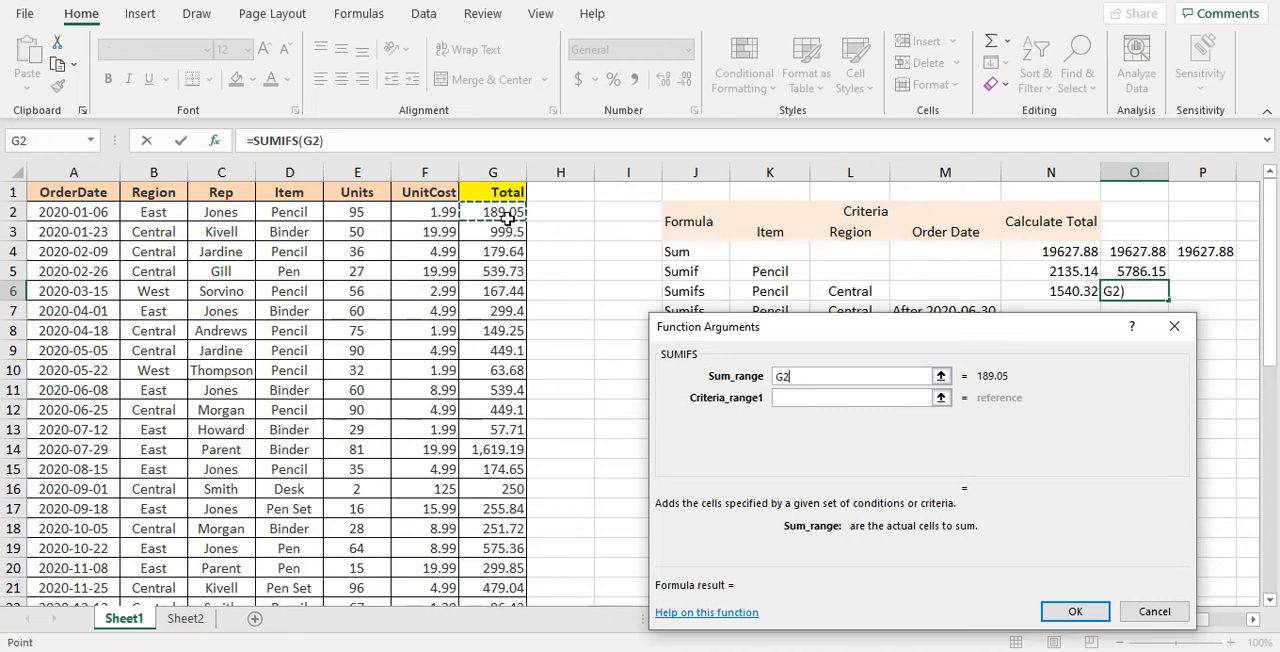
key(ctrl+shift+Down)
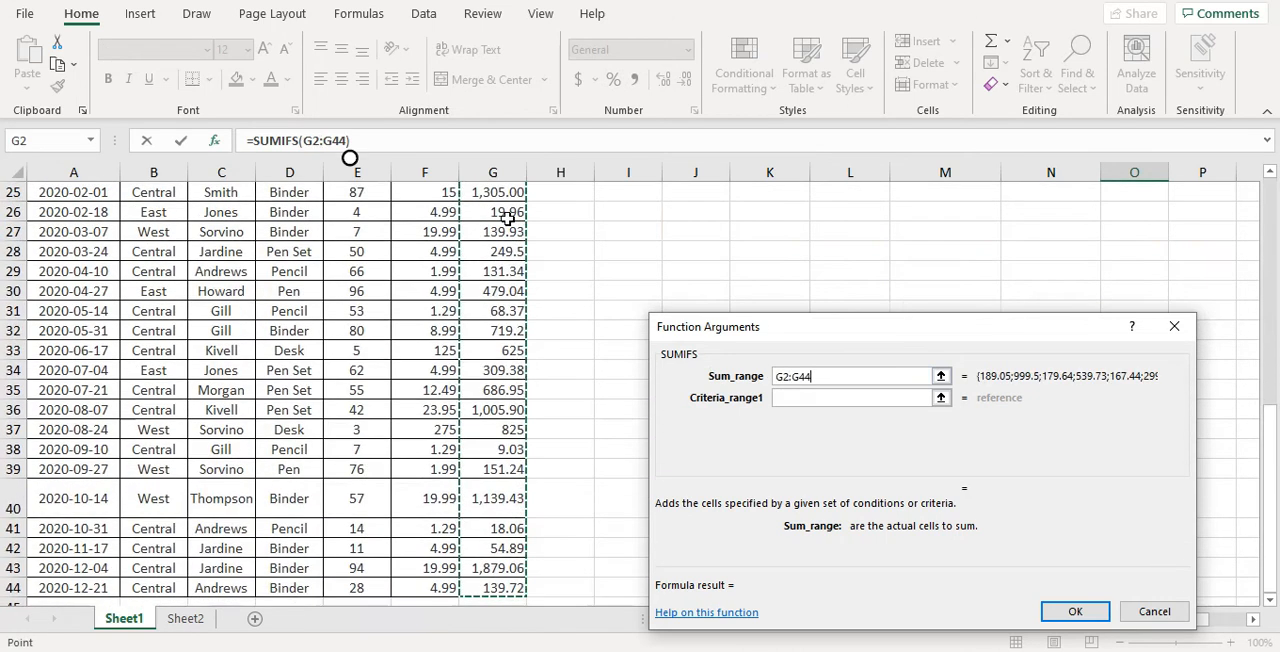
key(Tab)
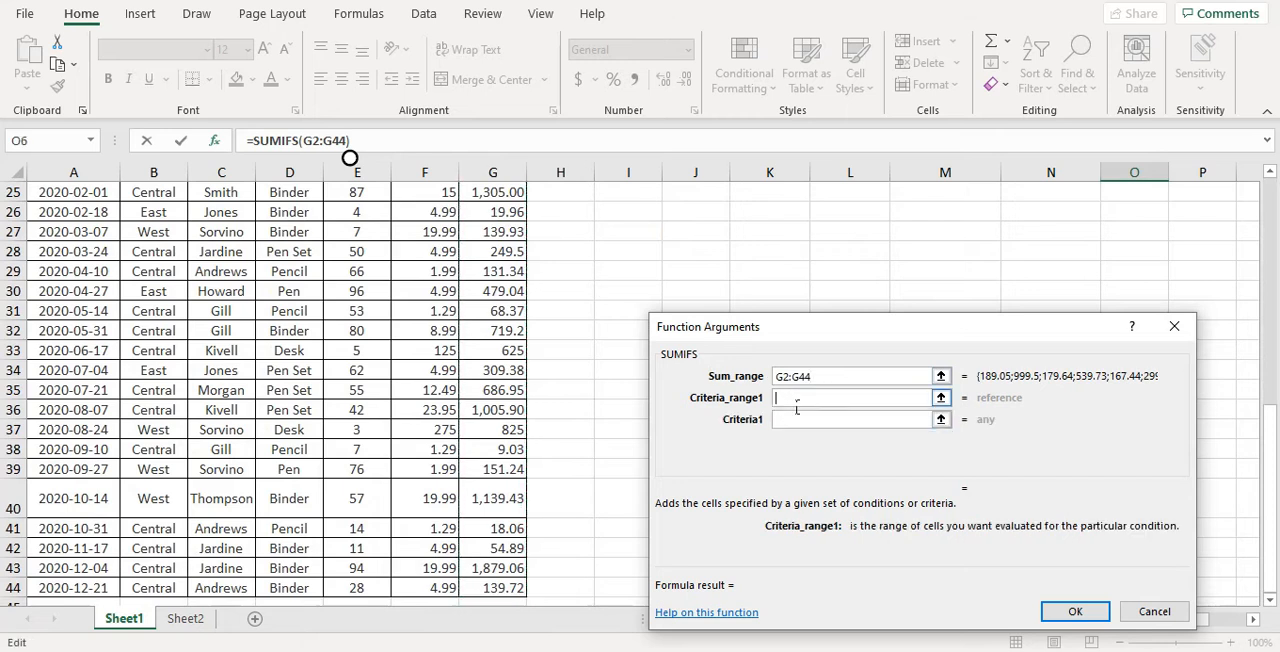
Set the first SUMIFS condition to Central in the Region values B2:B44
drag(1270, 443, 1256, 178)
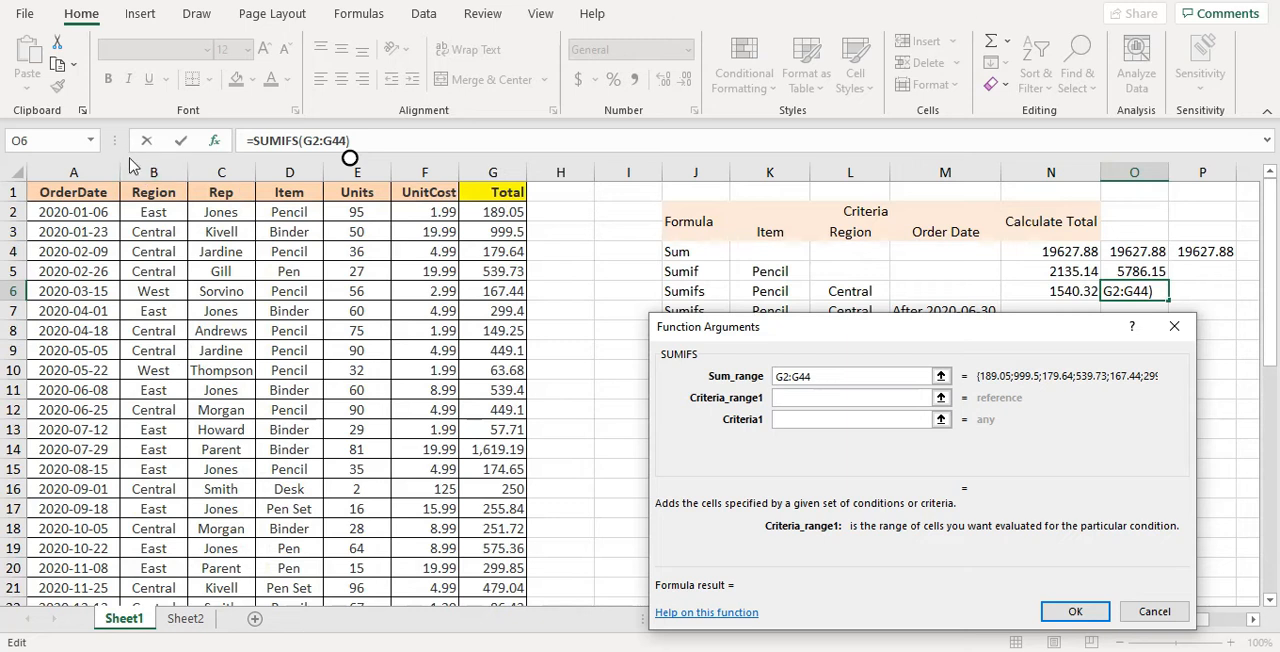
click(145, 216)
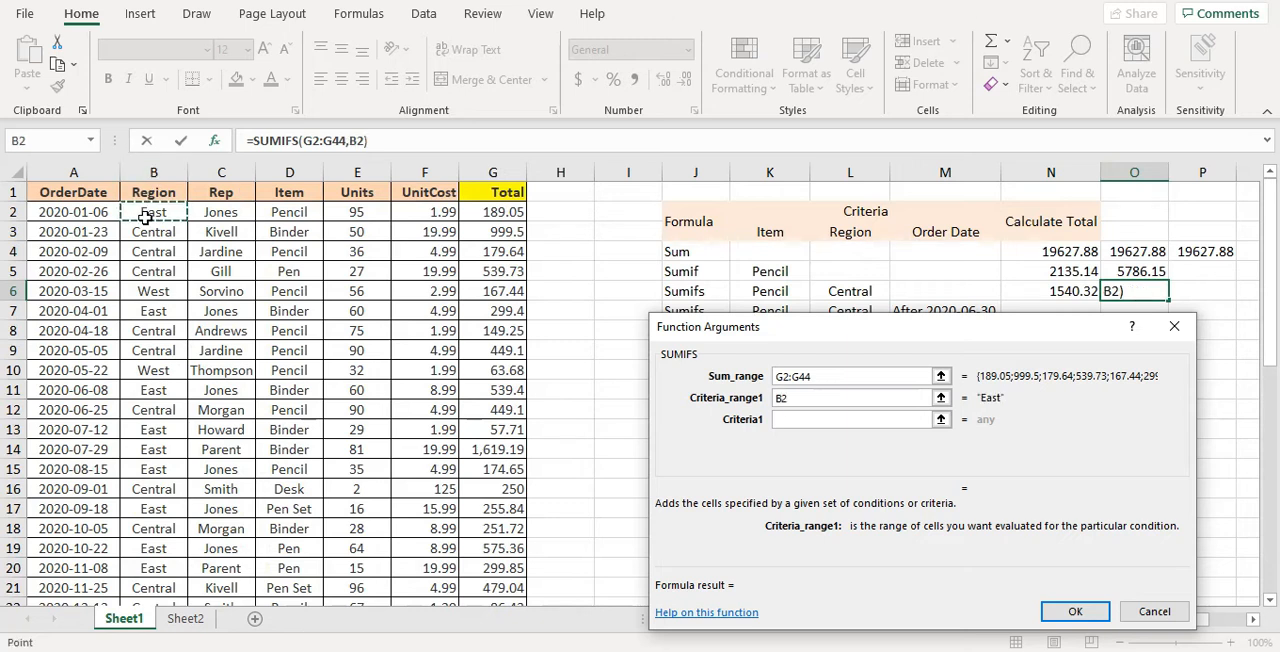
key(ctrl+shift+Down)
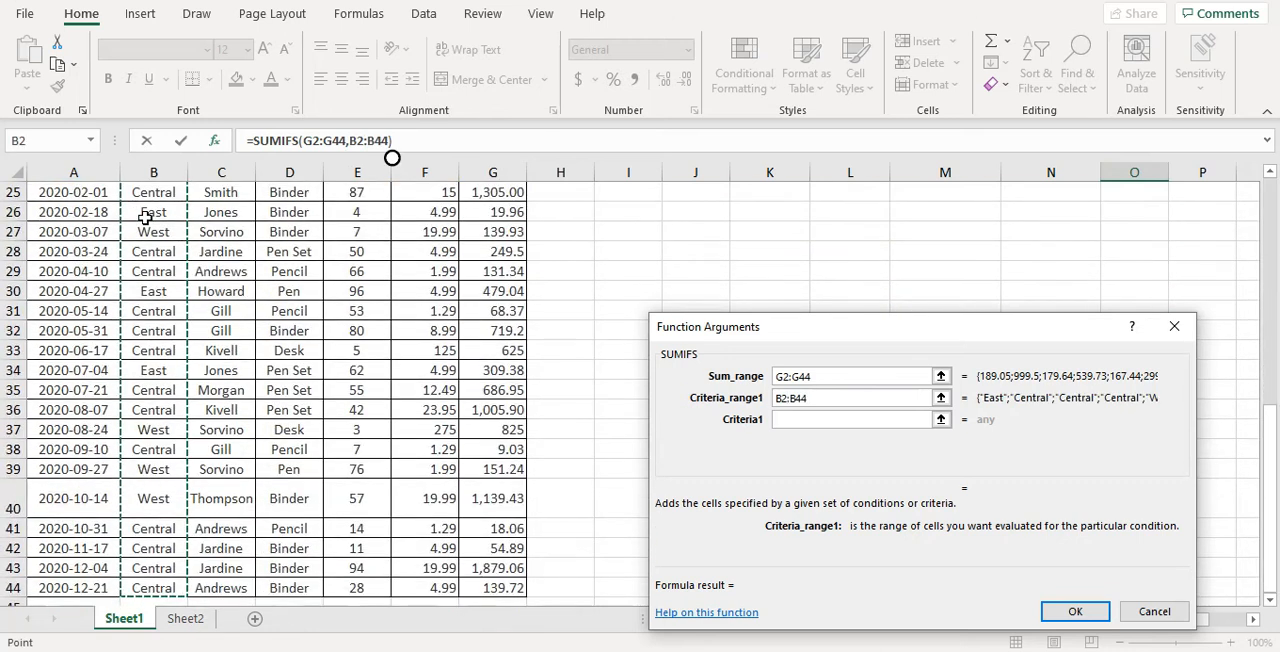
key(Tab)
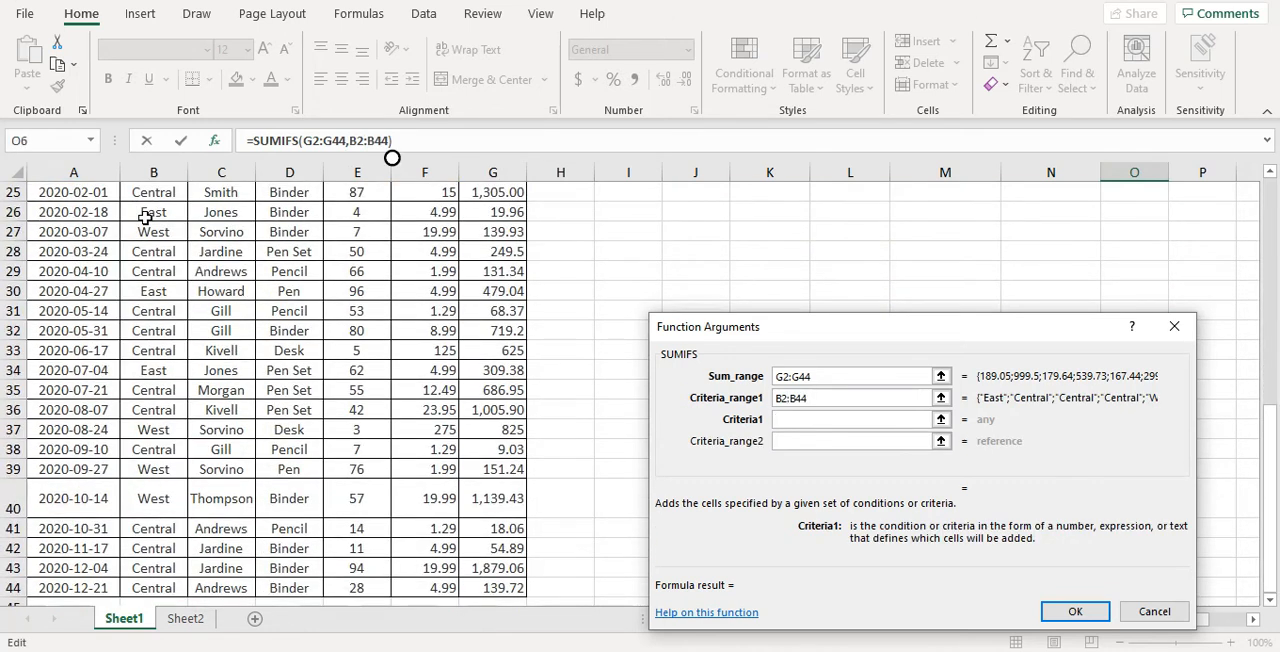
text(Central)
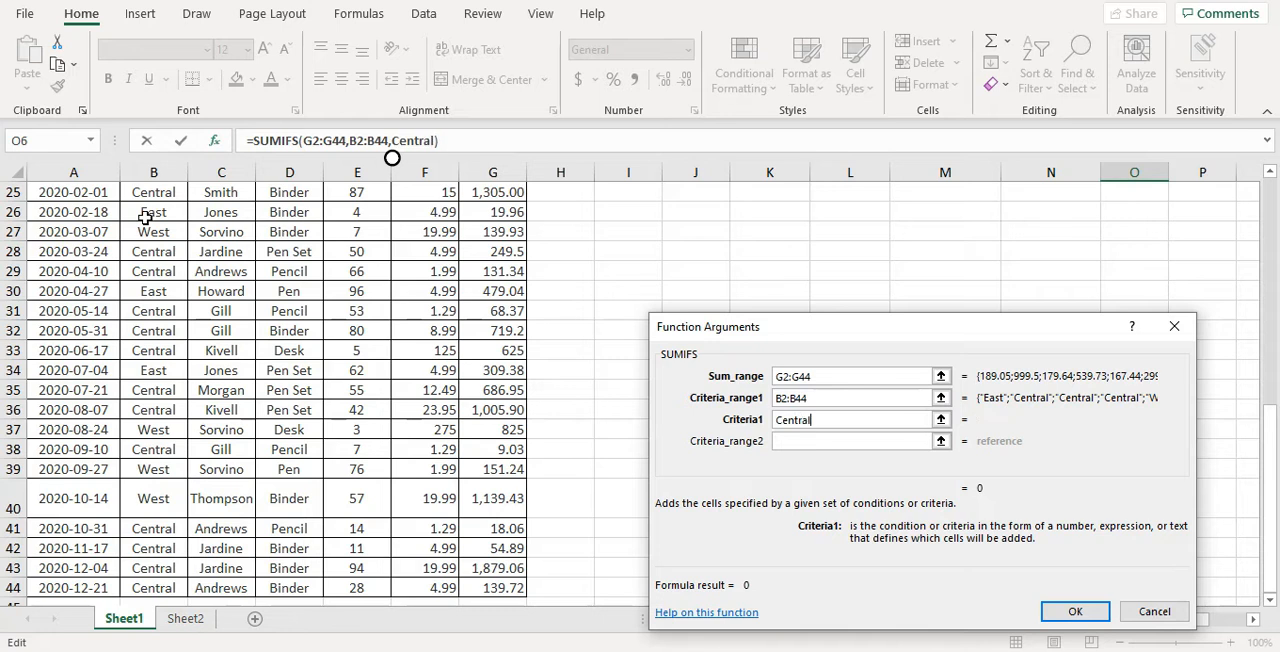
key(Tab)
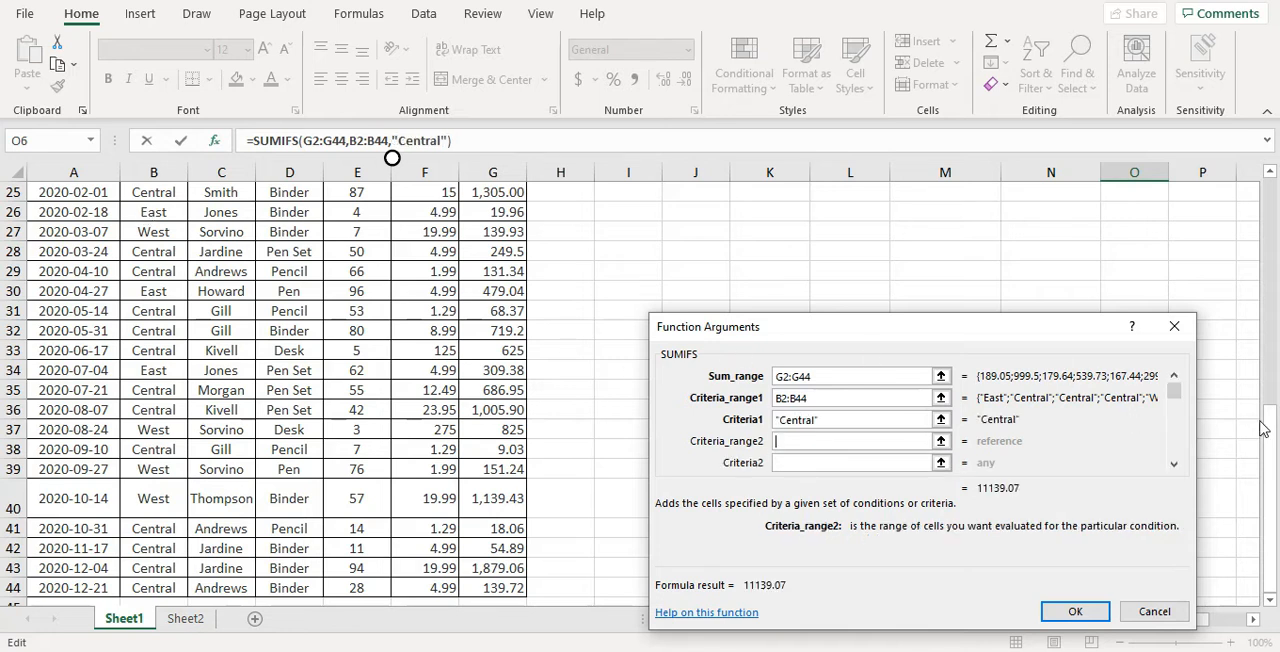
Set the second SUMIFS condition to Pencil in the Item values D2:D44 and complete the formula in O6
drag(1270, 440, 1268, 197)
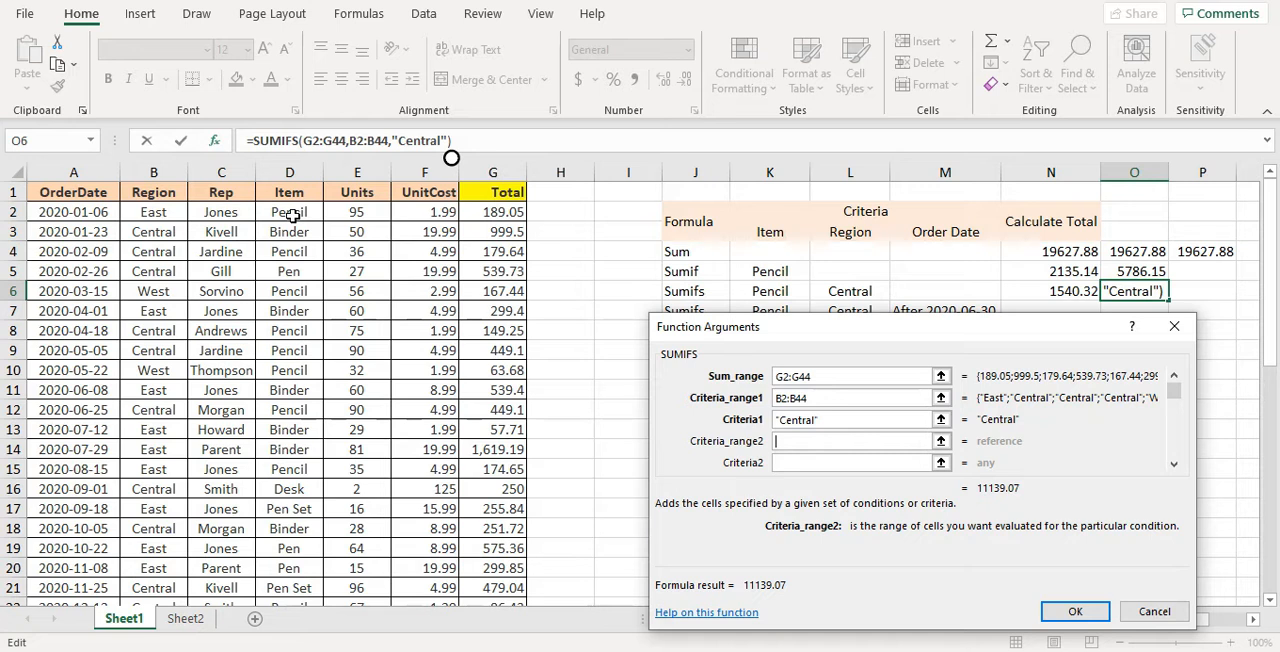
click(291, 215)
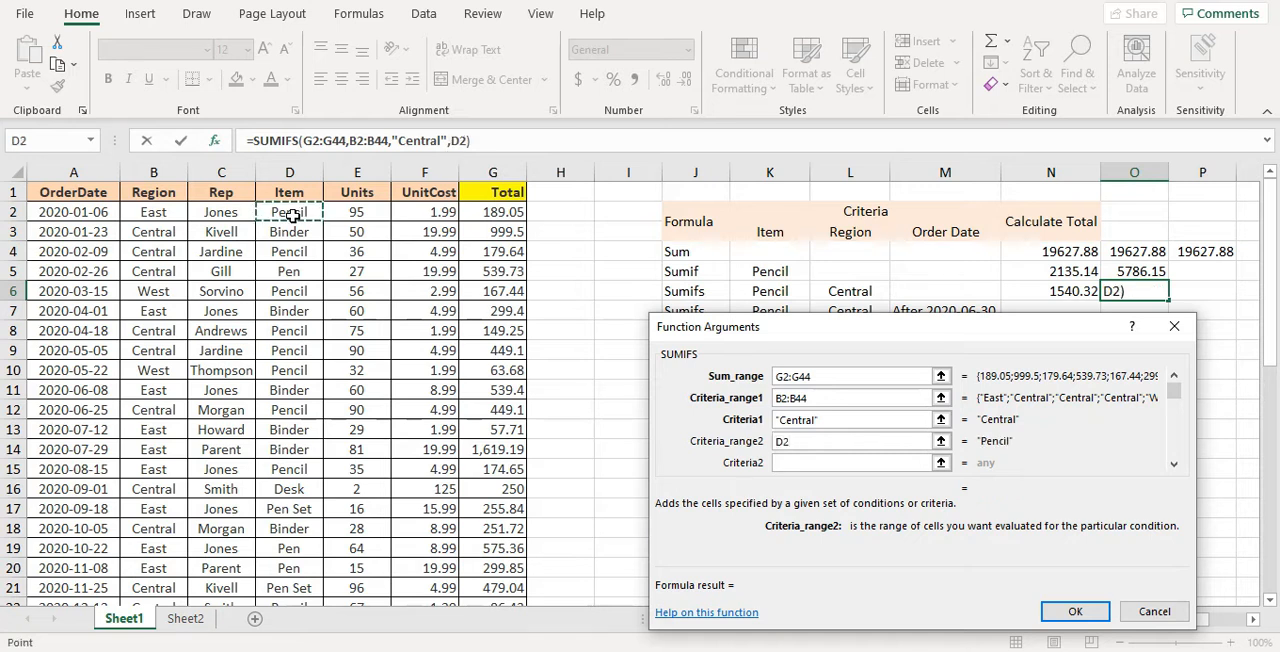
key(ctrl+shift+Down)
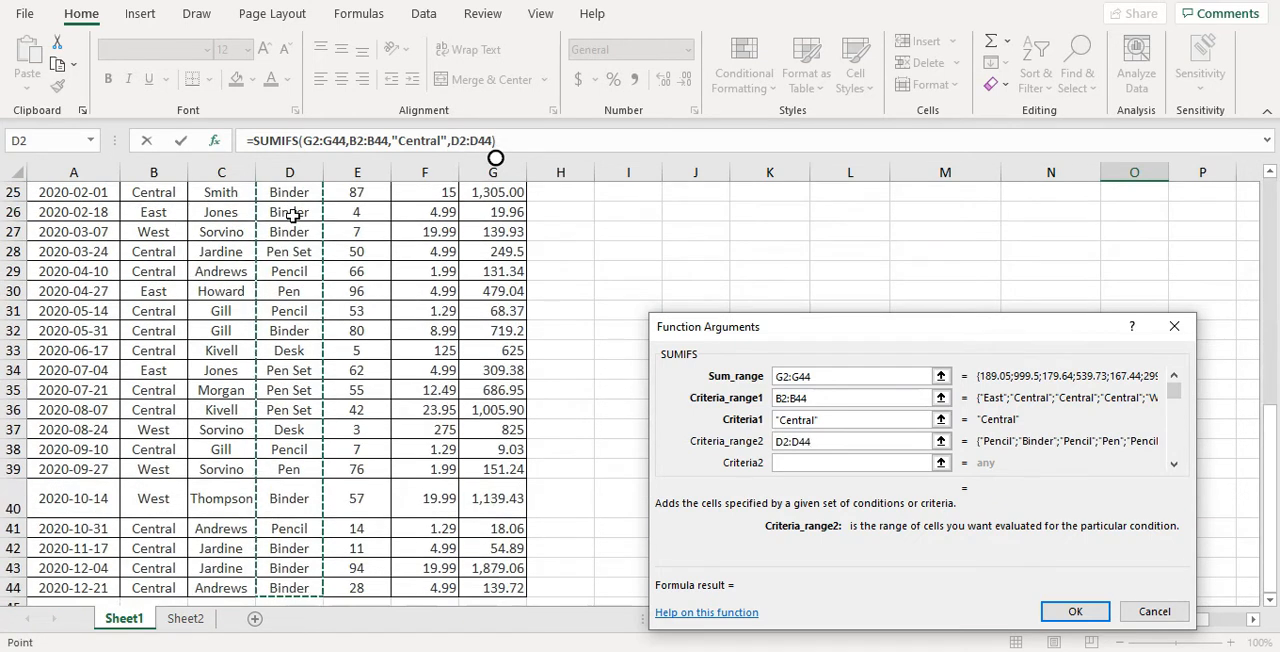
key(Tab)
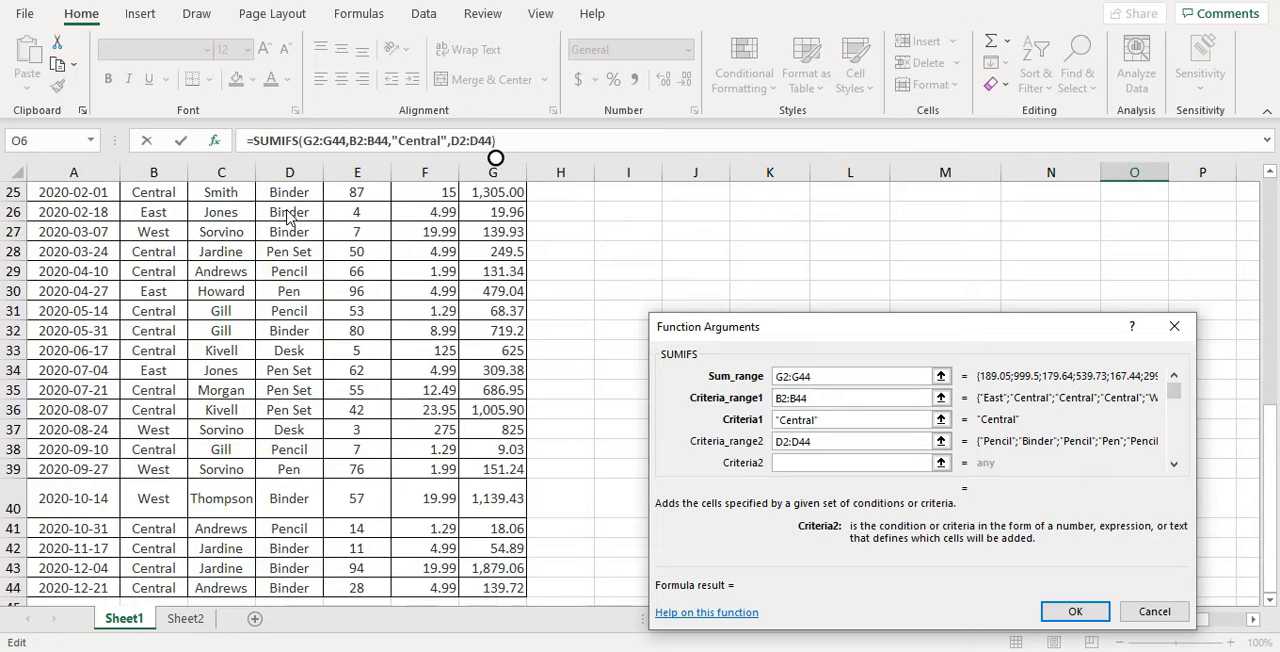
text(Pencil)
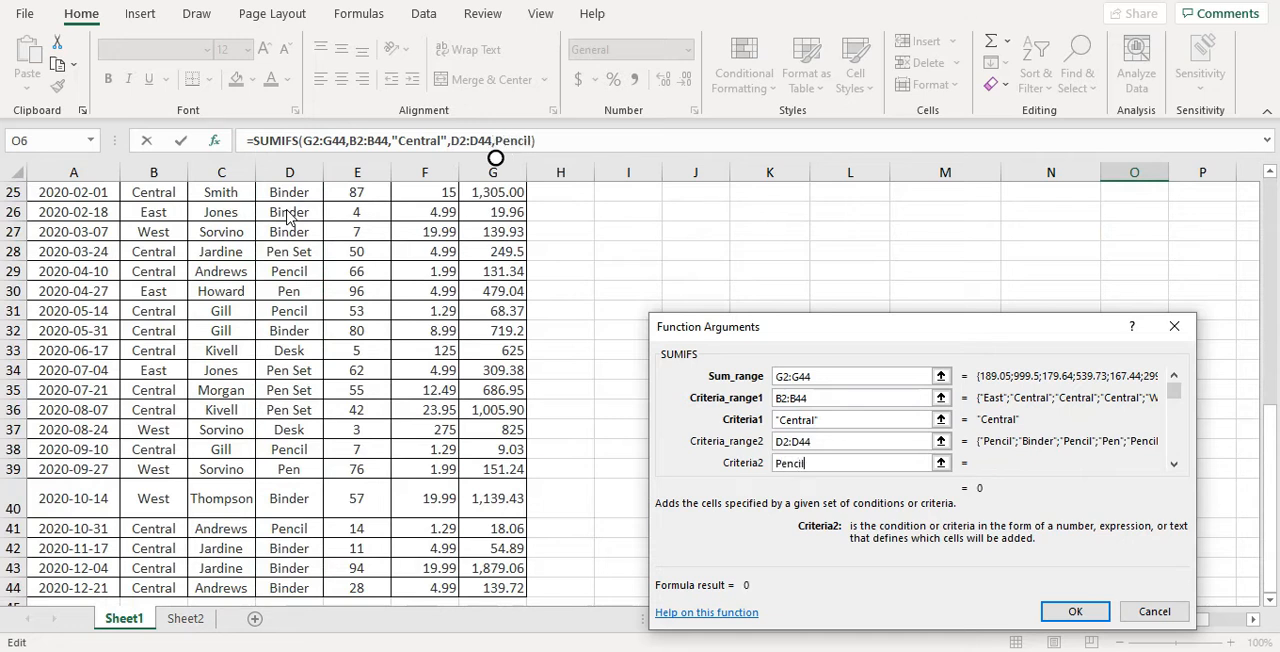
click(1060, 609)
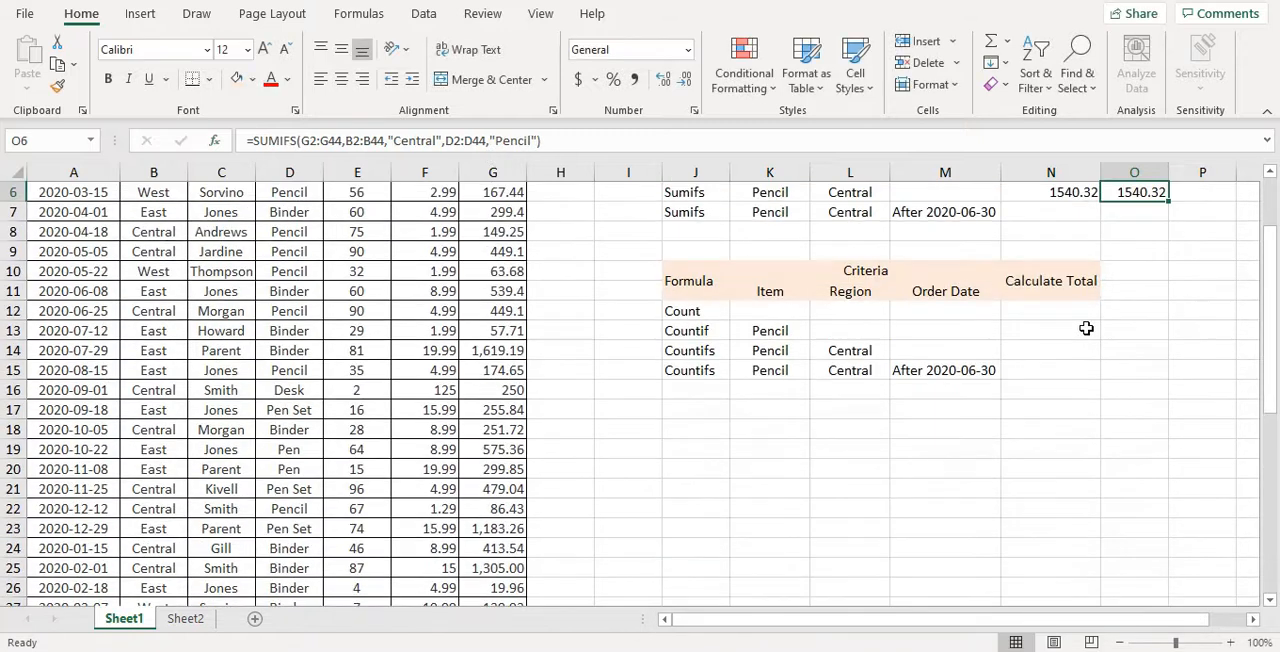
Insert the SUMIFS function in cell P6 and set its sum range to the whole Total column G:G
scroll(1083, 333, up, 1)
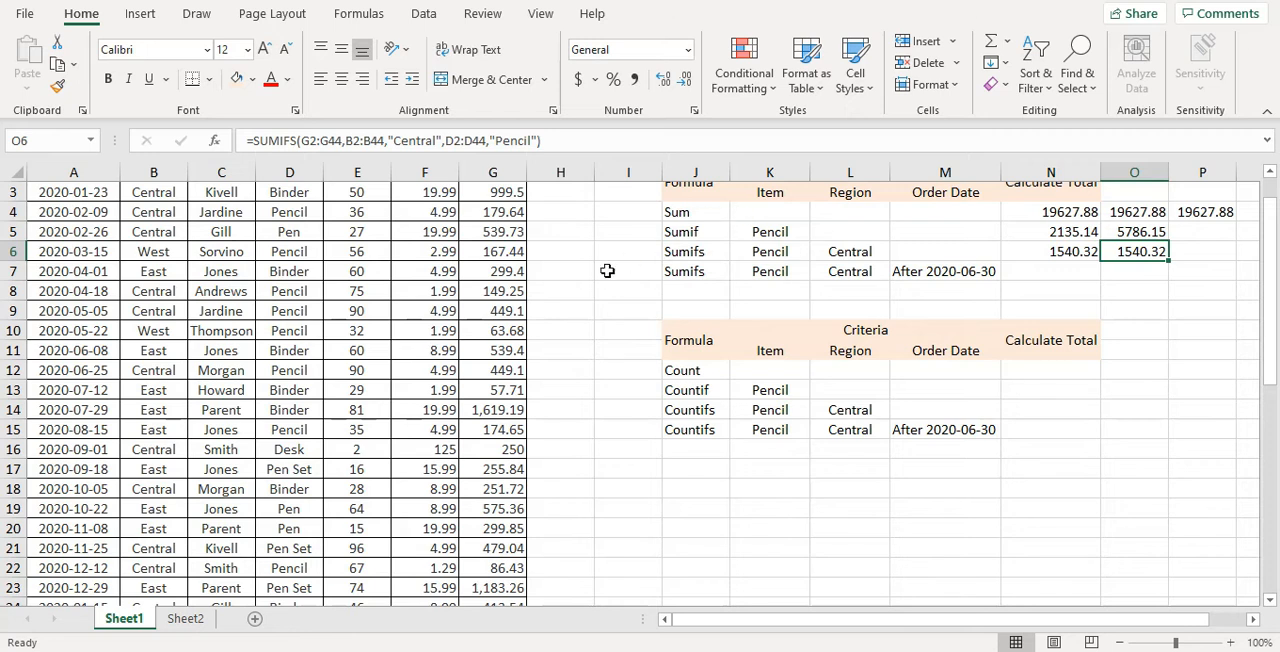
scroll(608, 271, up, 1)
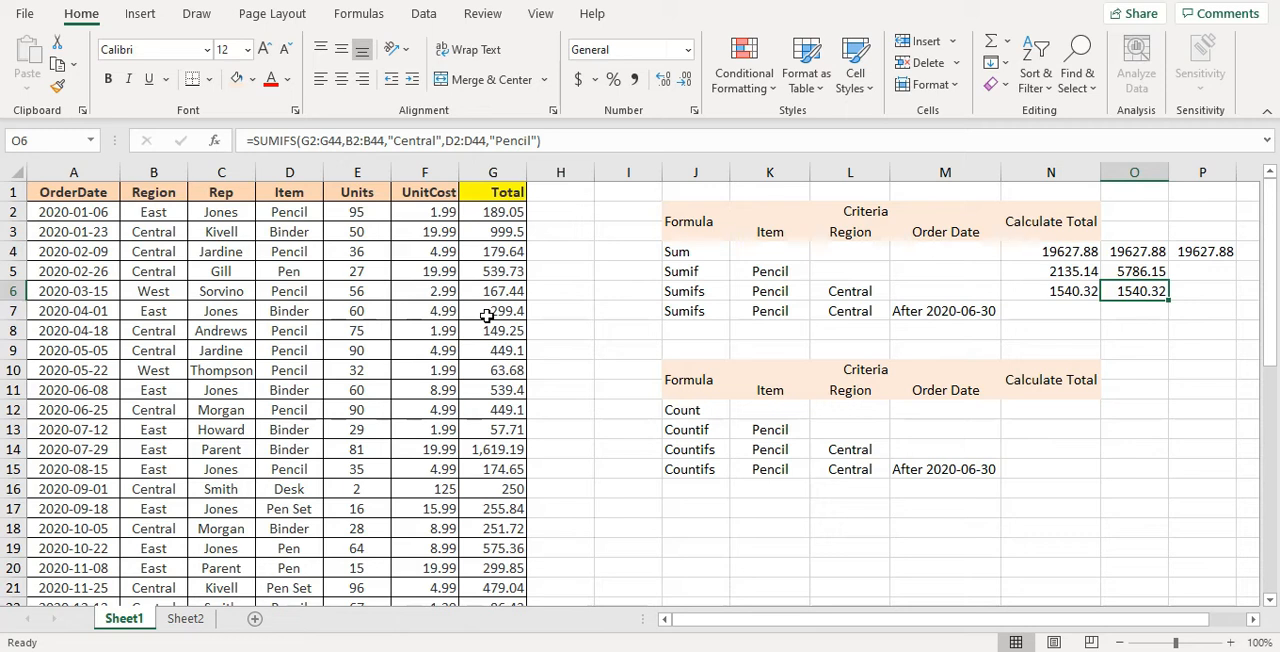
click(1204, 296)
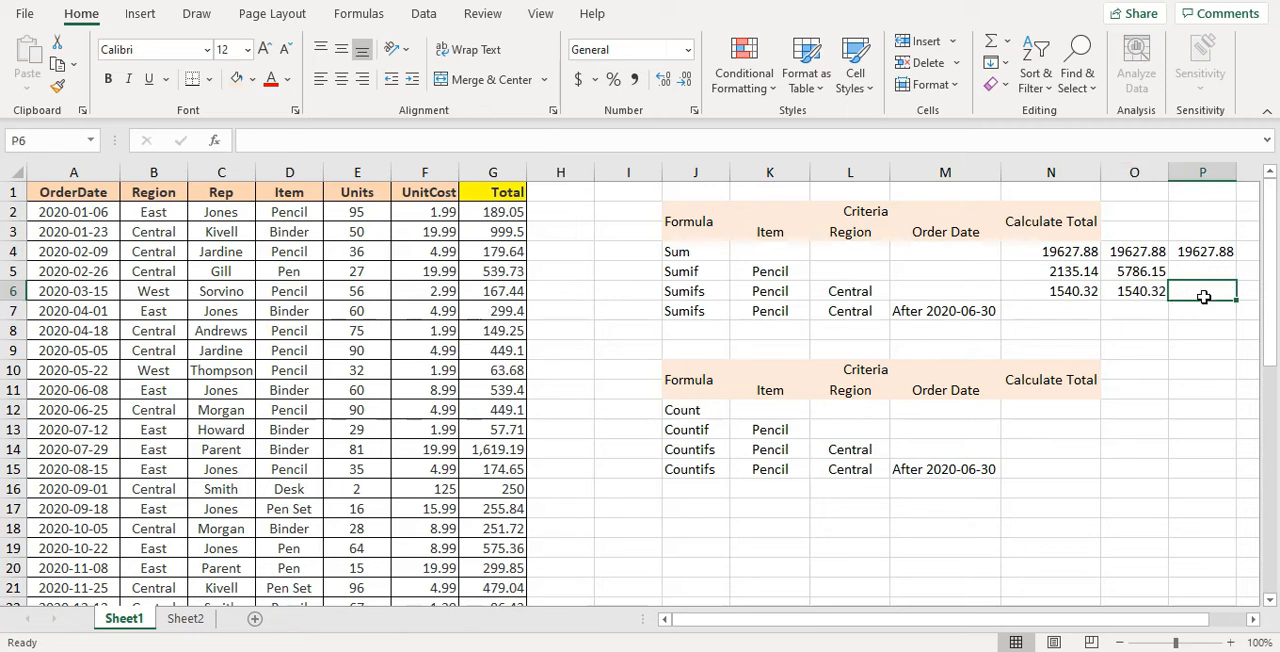
click(214, 140)
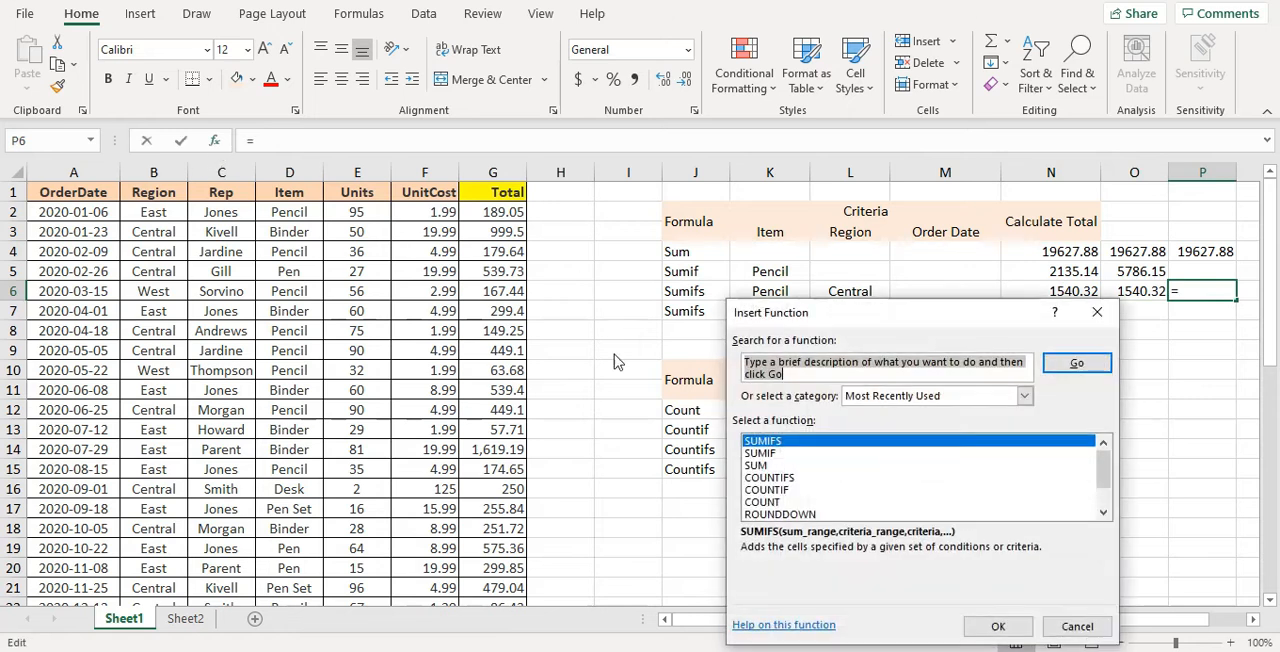
click(980, 626)
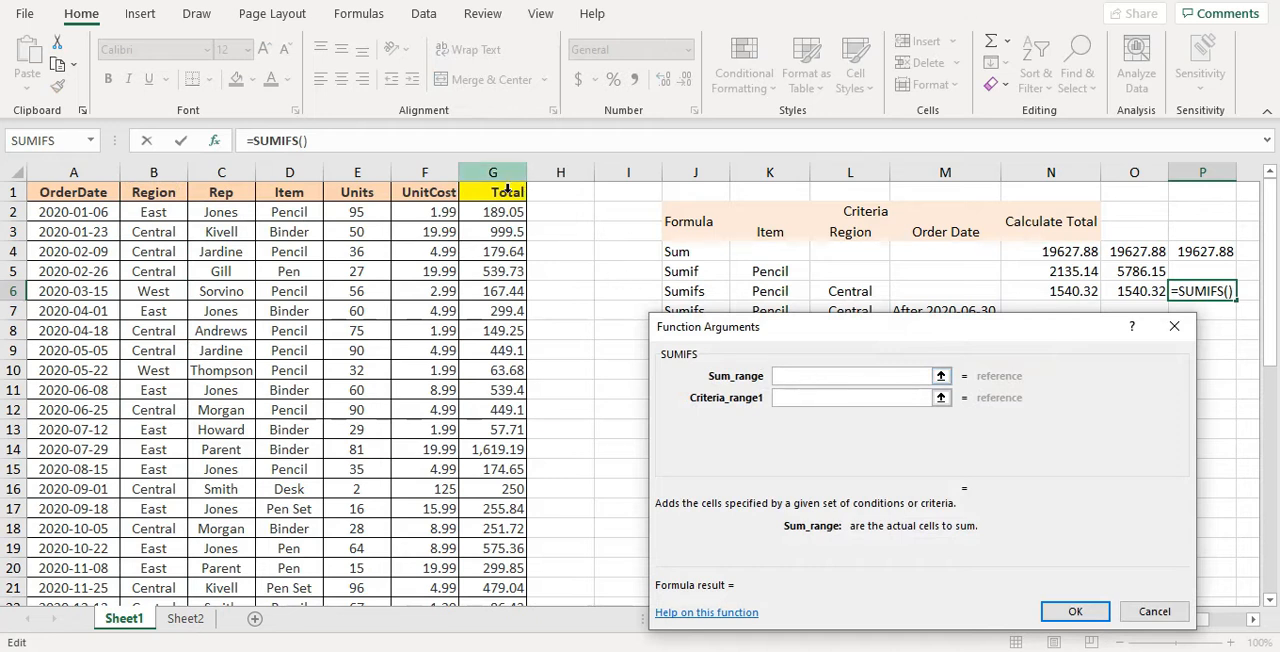
click(508, 190)
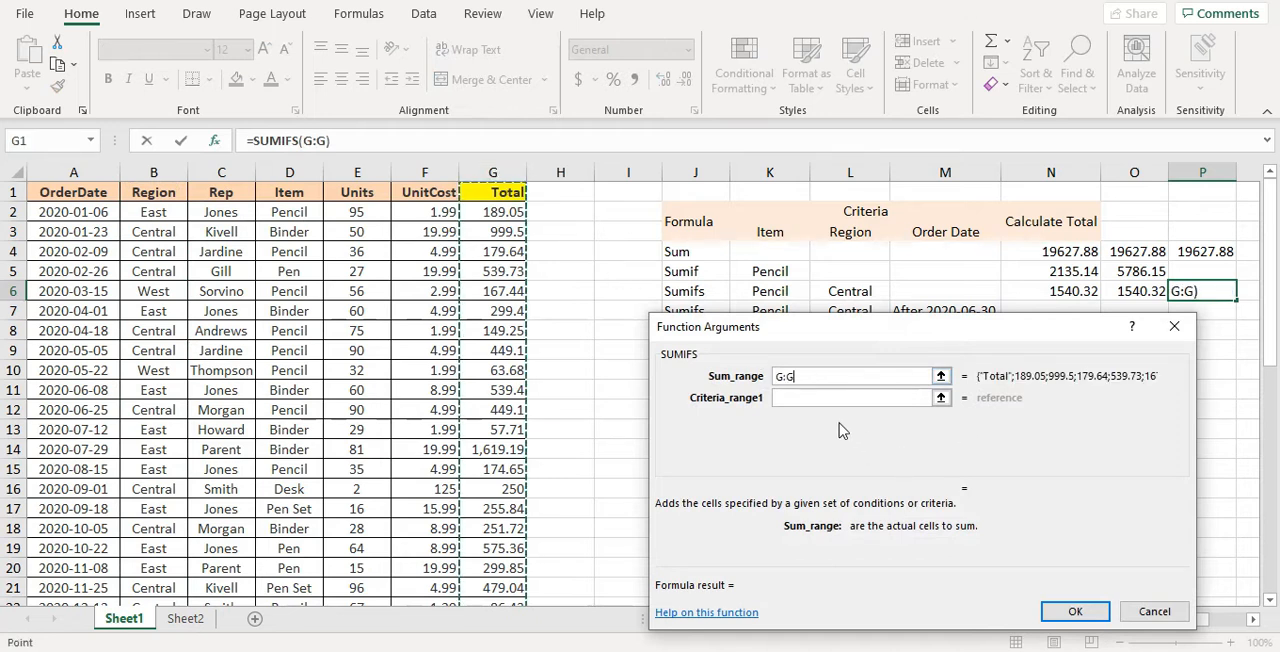
Set the first SUMIFS condition to Pencil in the whole Item column D:D
click(824, 404)
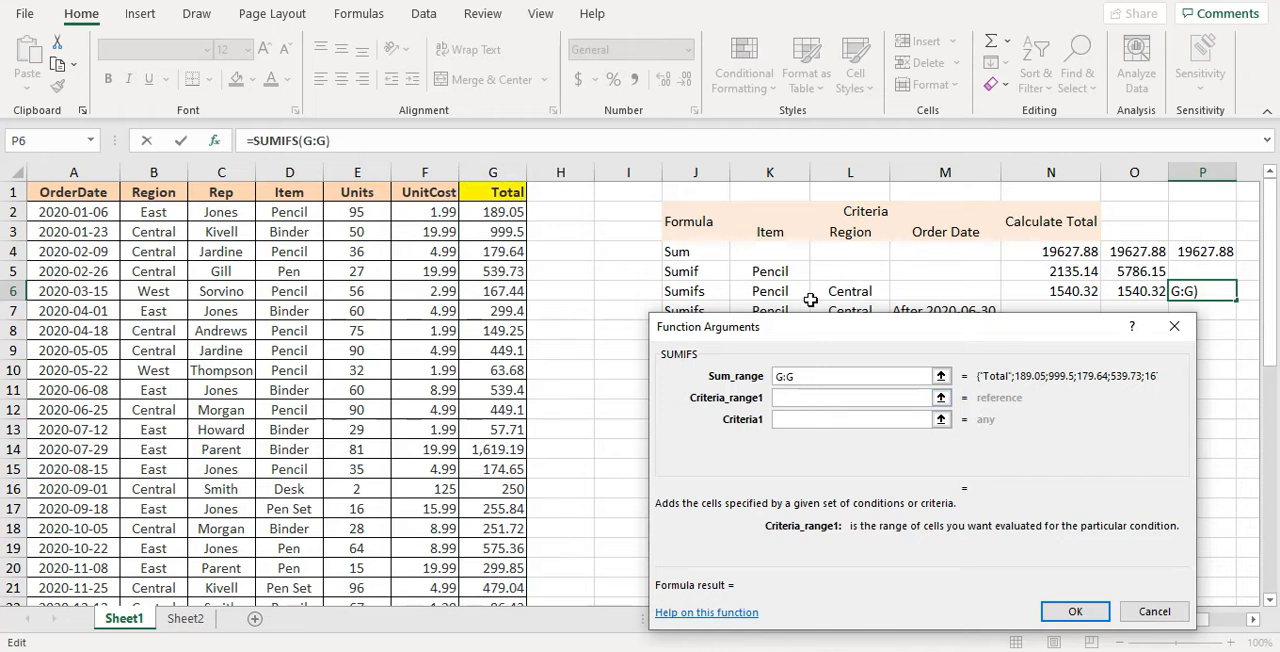
click(289, 182)
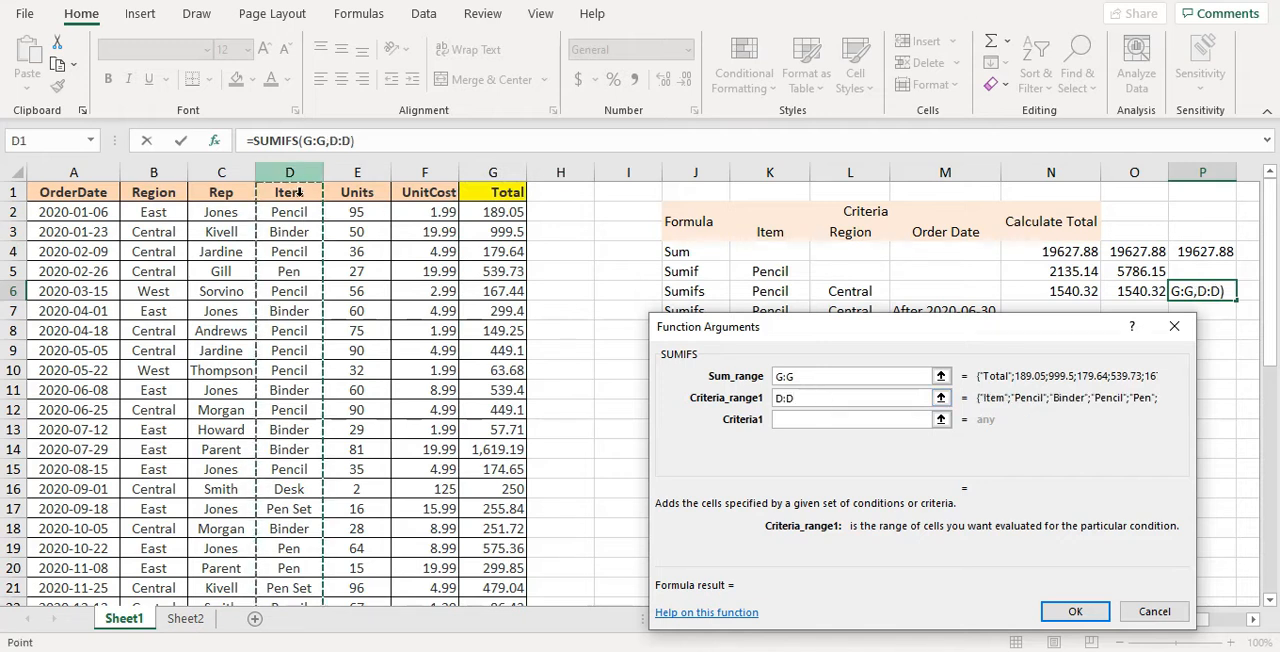
click(791, 425)
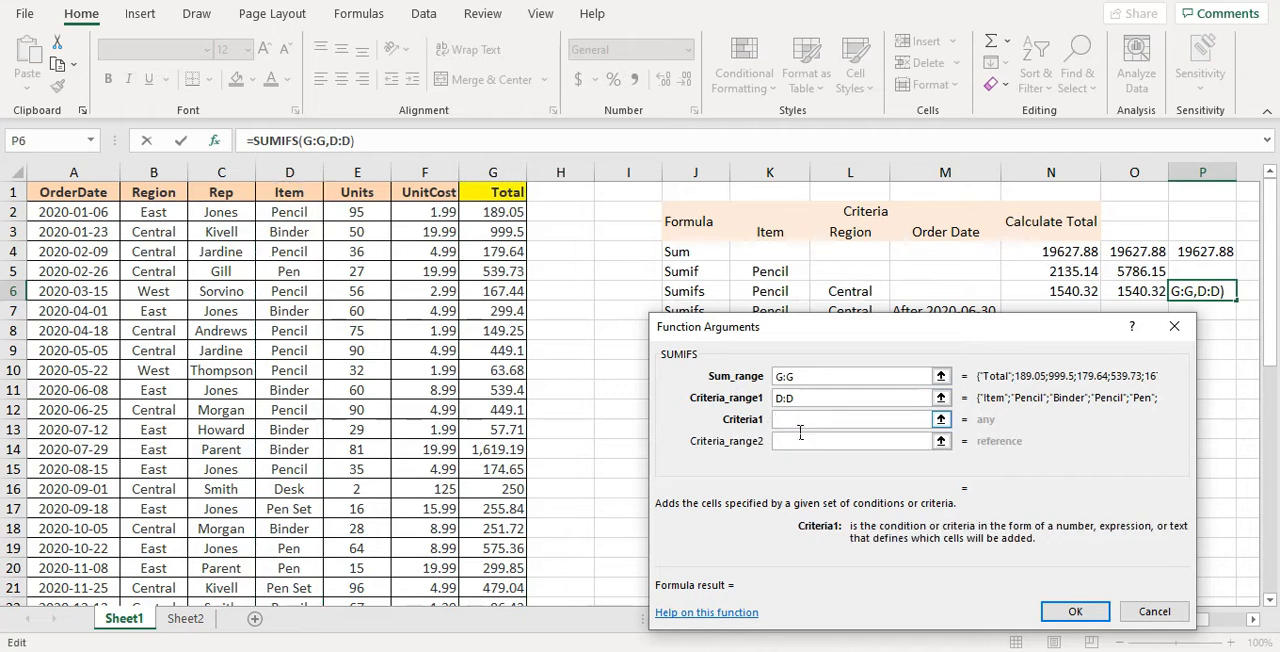
text(Pencil)
key(Tab)
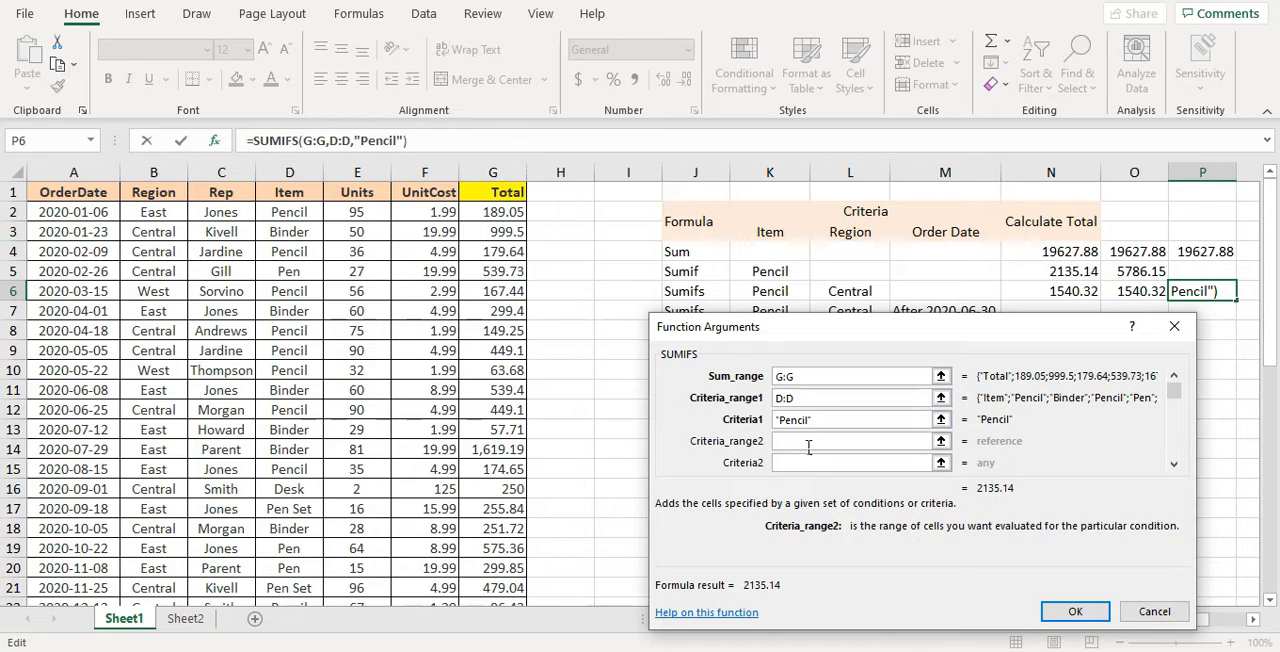
Set the second SUMIFS condition to Central in the whole Region column B:B and complete the formula in P6
click(153, 172)
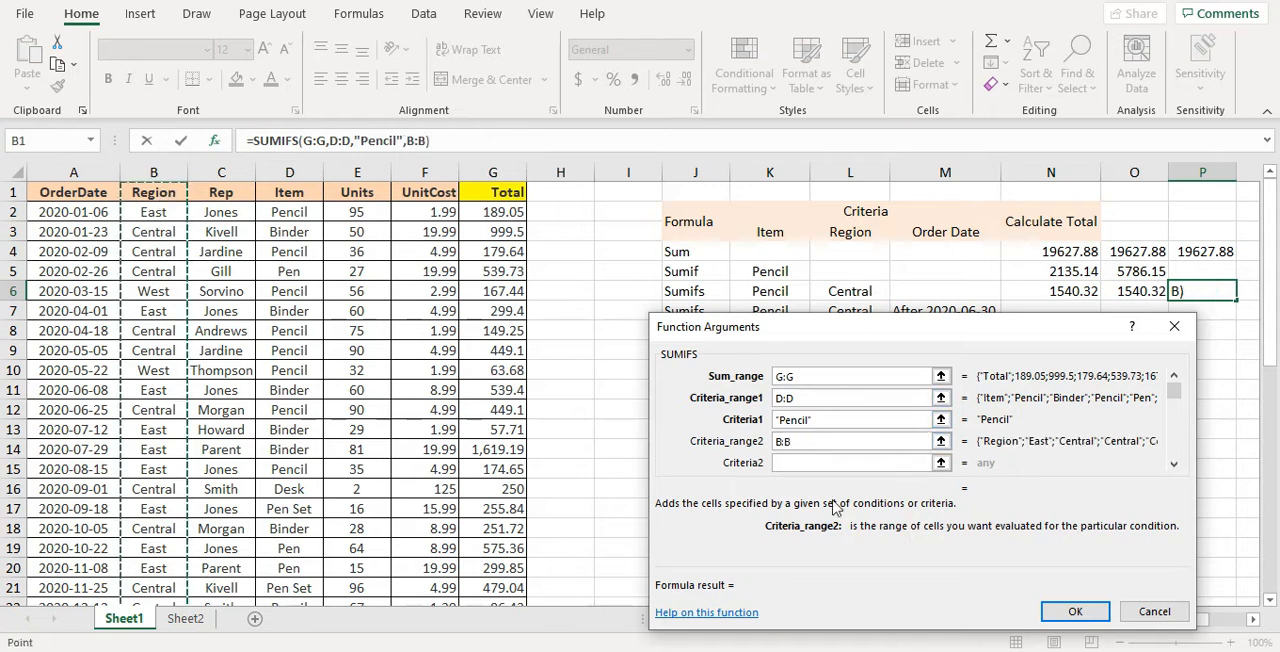
click(815, 468)
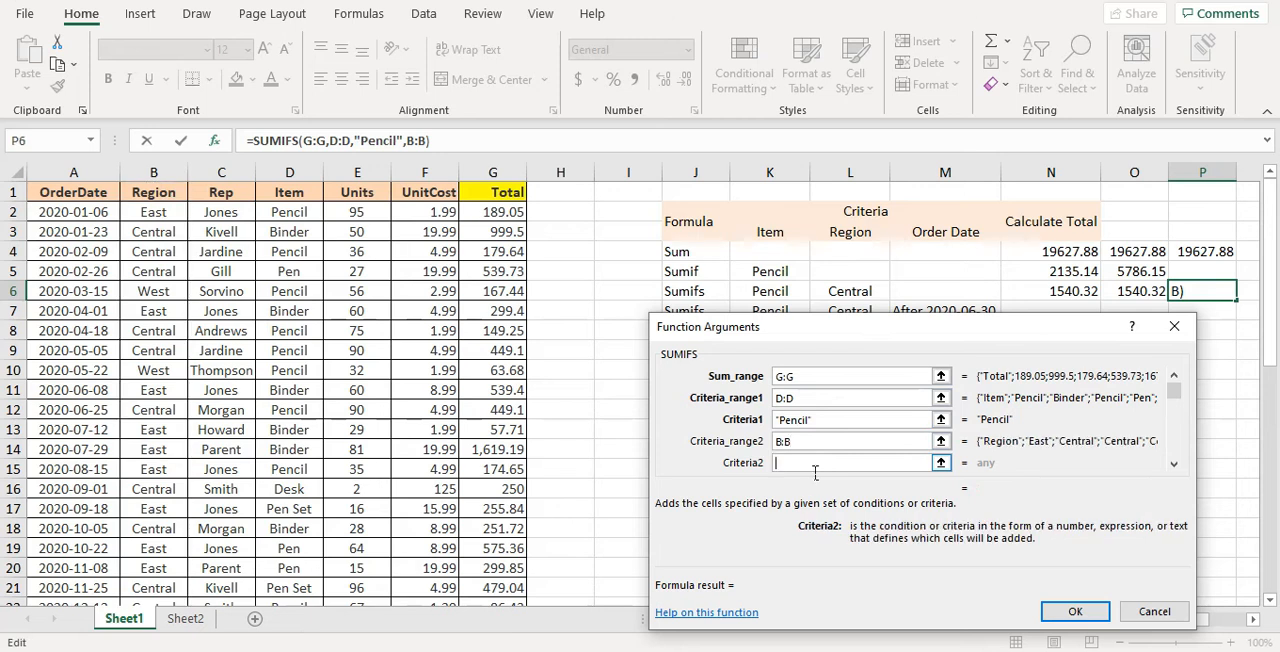
text(Central)
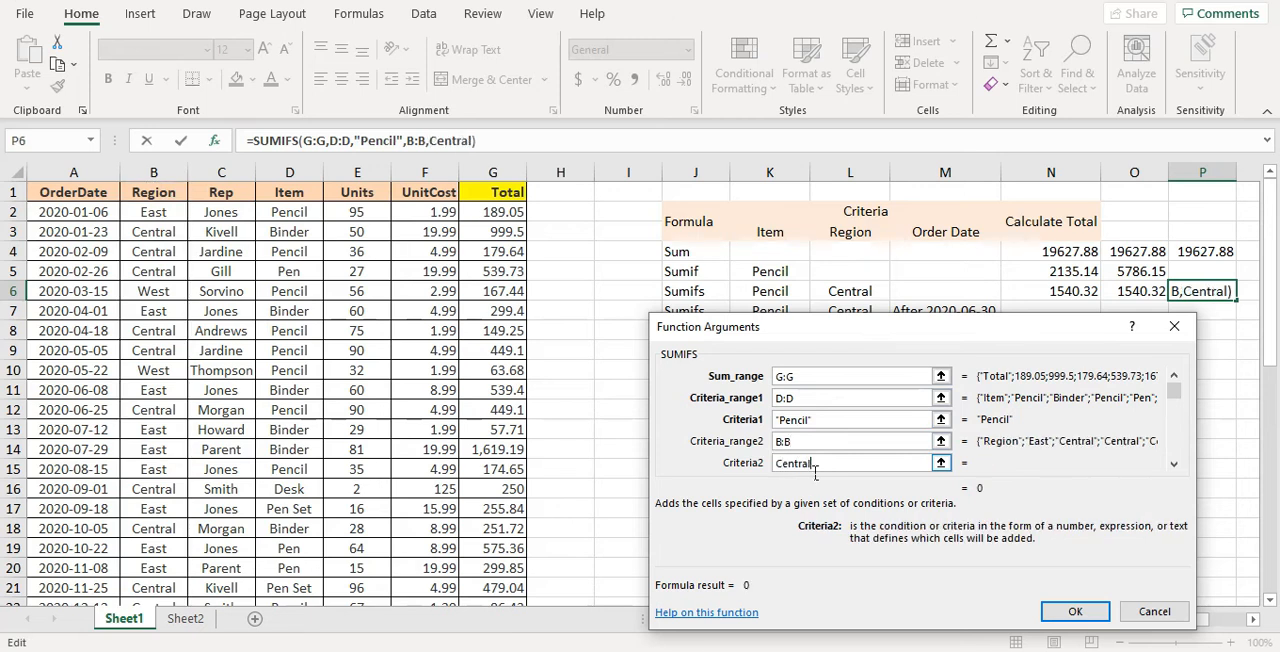
click(1077, 611)
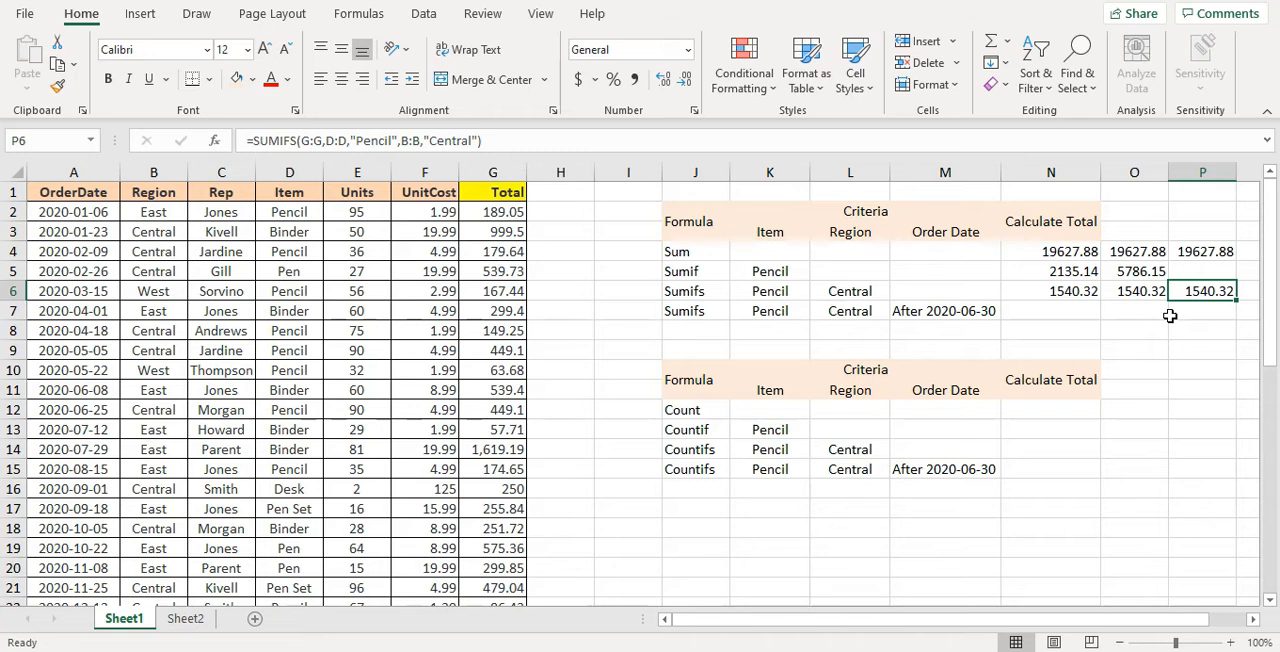
Insert the SUMIFS function in cell P5 and set its sum range to the whole Total column G:G
key(Up)
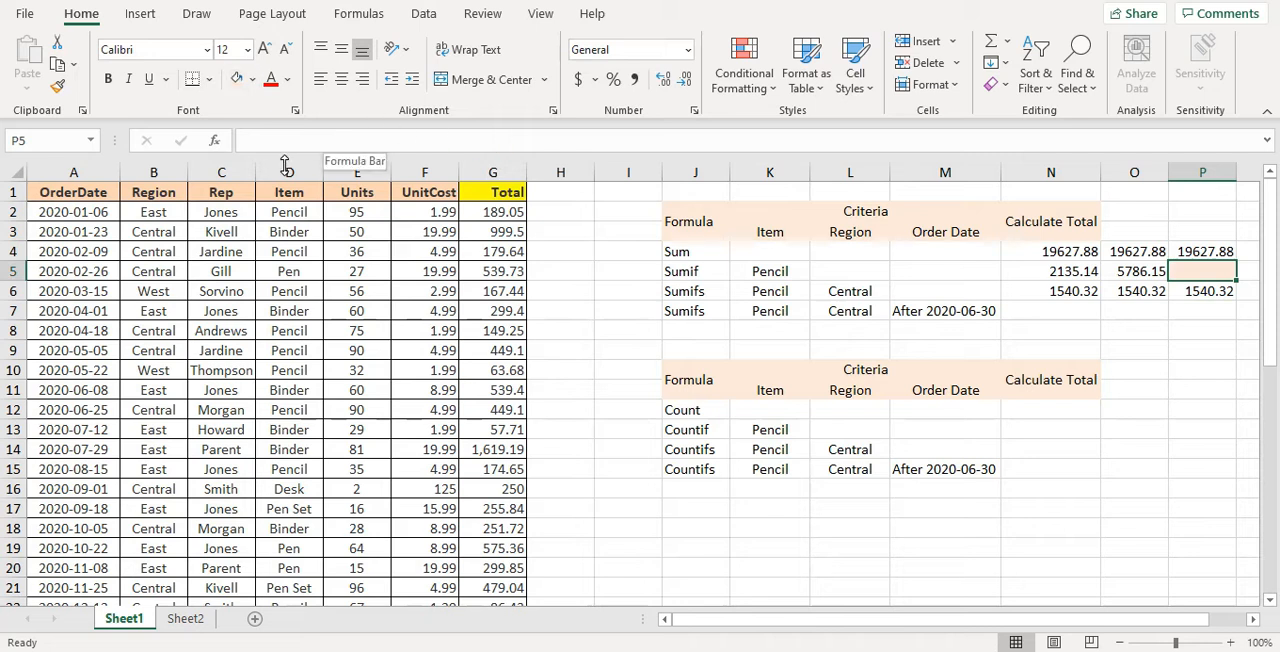
click(214, 140)
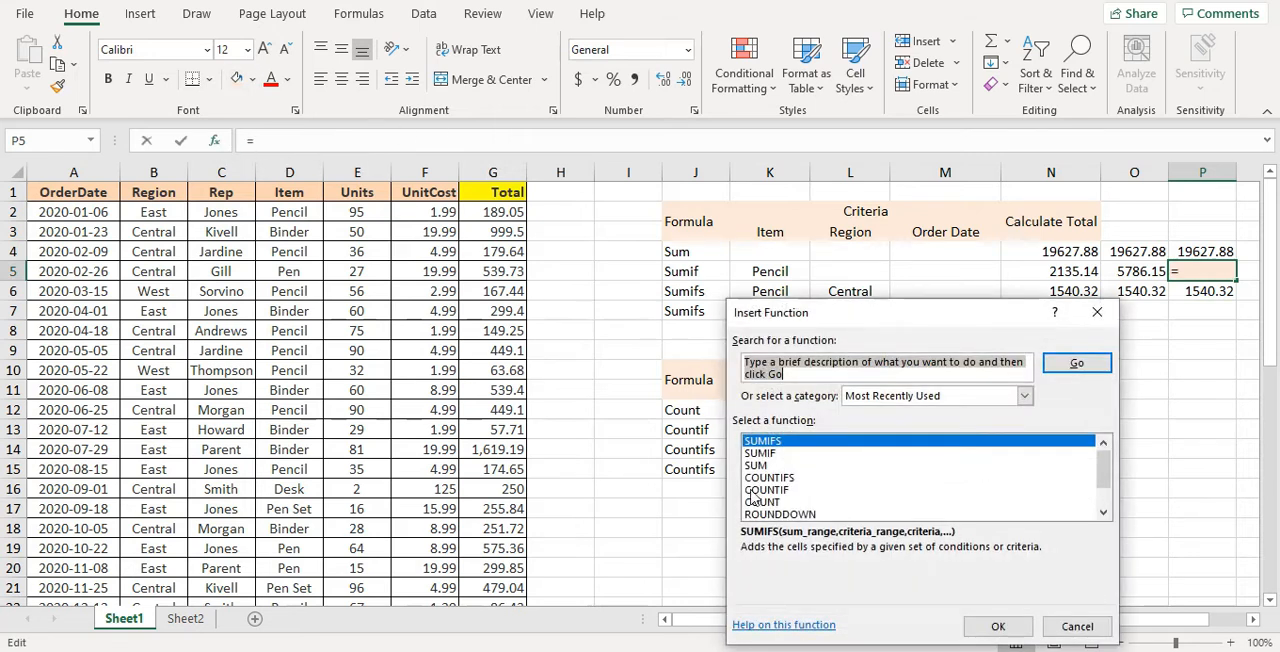
click(998, 626)
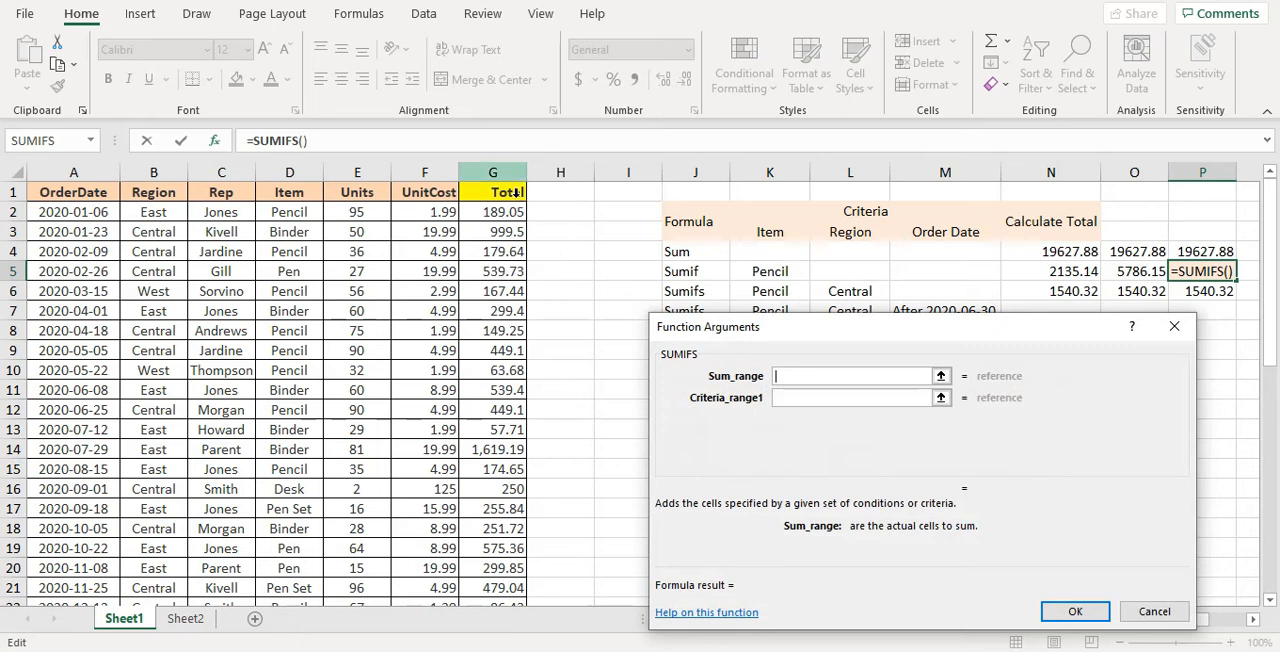
click(516, 193)
Set the only SUMIFS condition to Pencil in the whole Item column D:D and complete the formula in P5
click(786, 399)
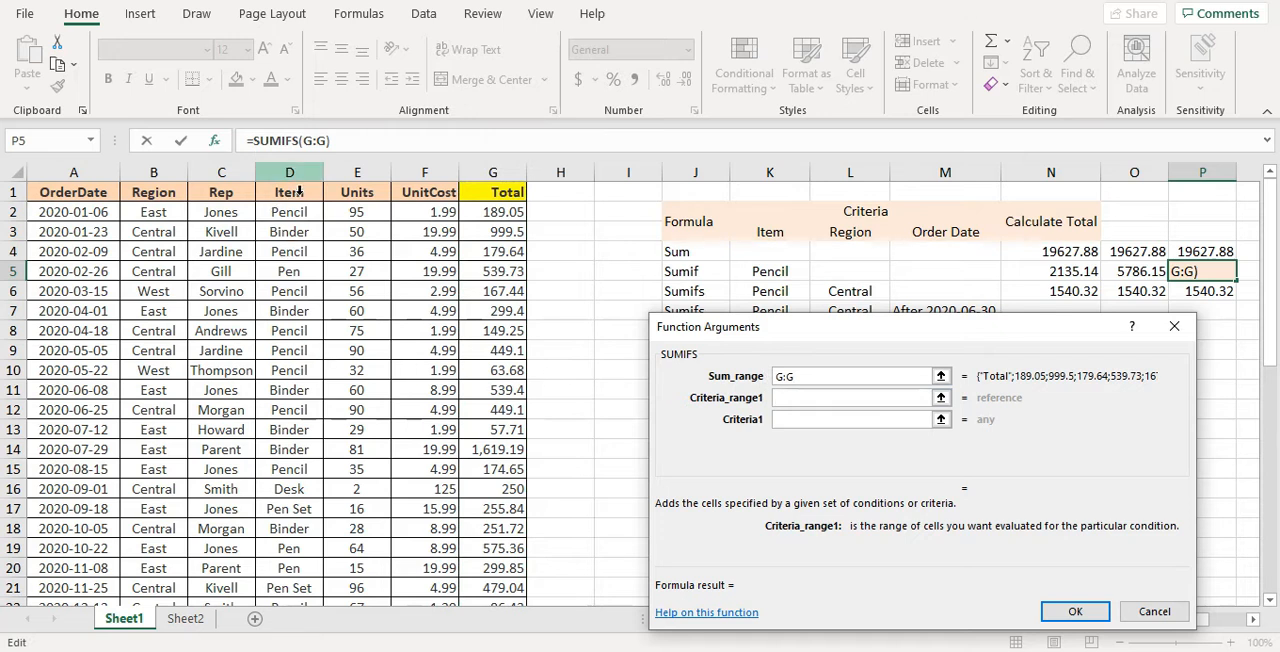
click(299, 190)
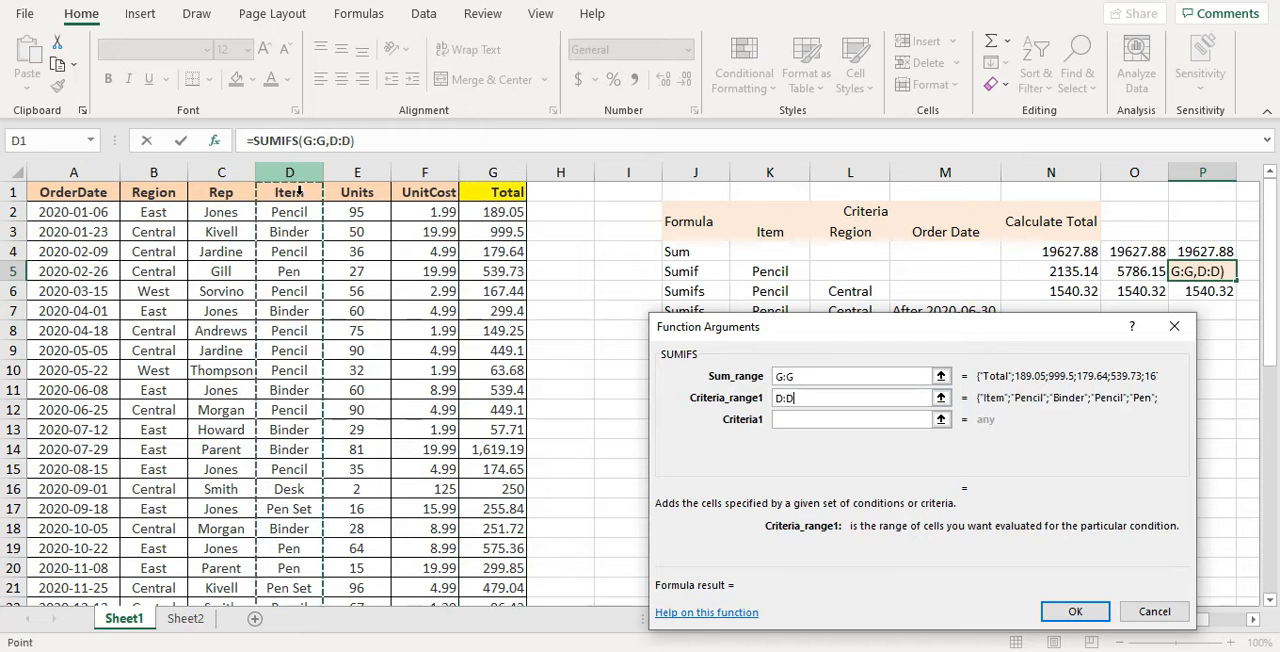
click(813, 428)
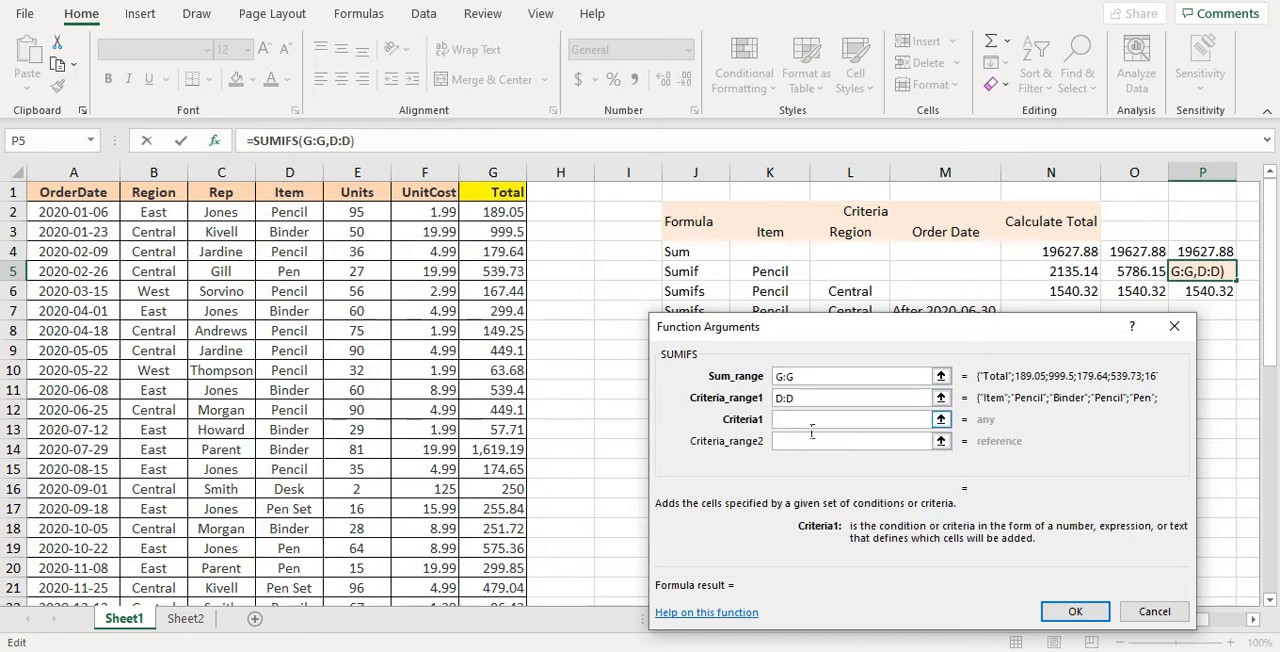
text(Pencil)
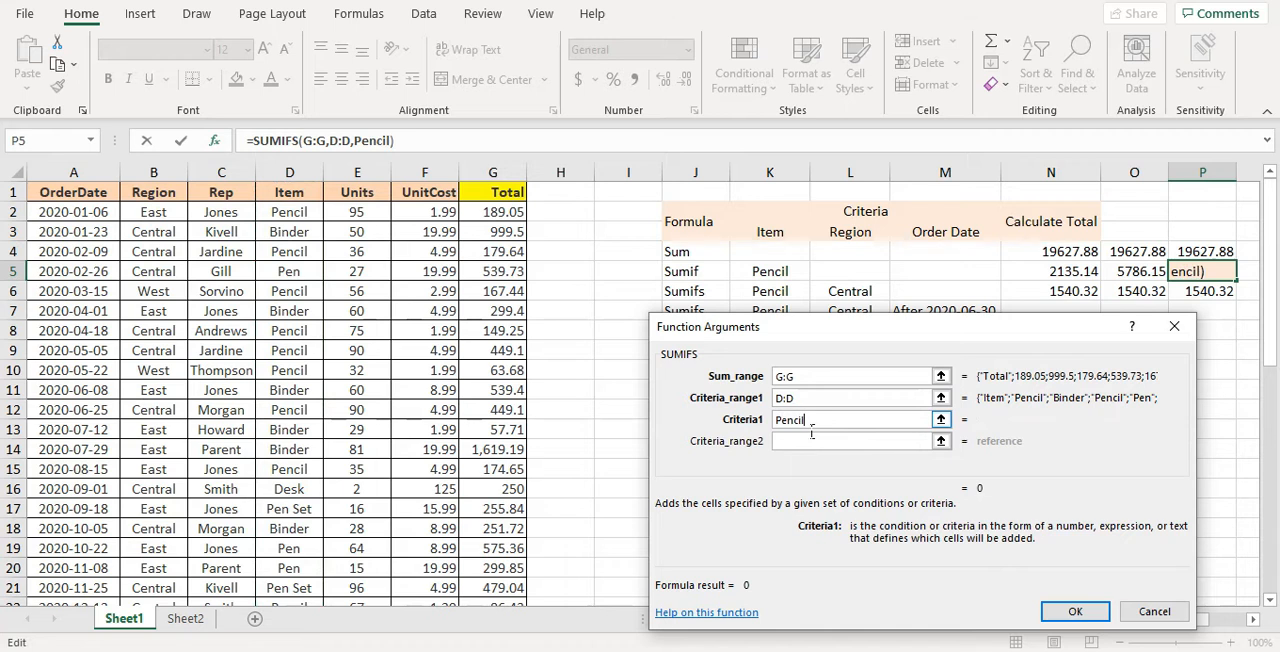
click(1075, 611)
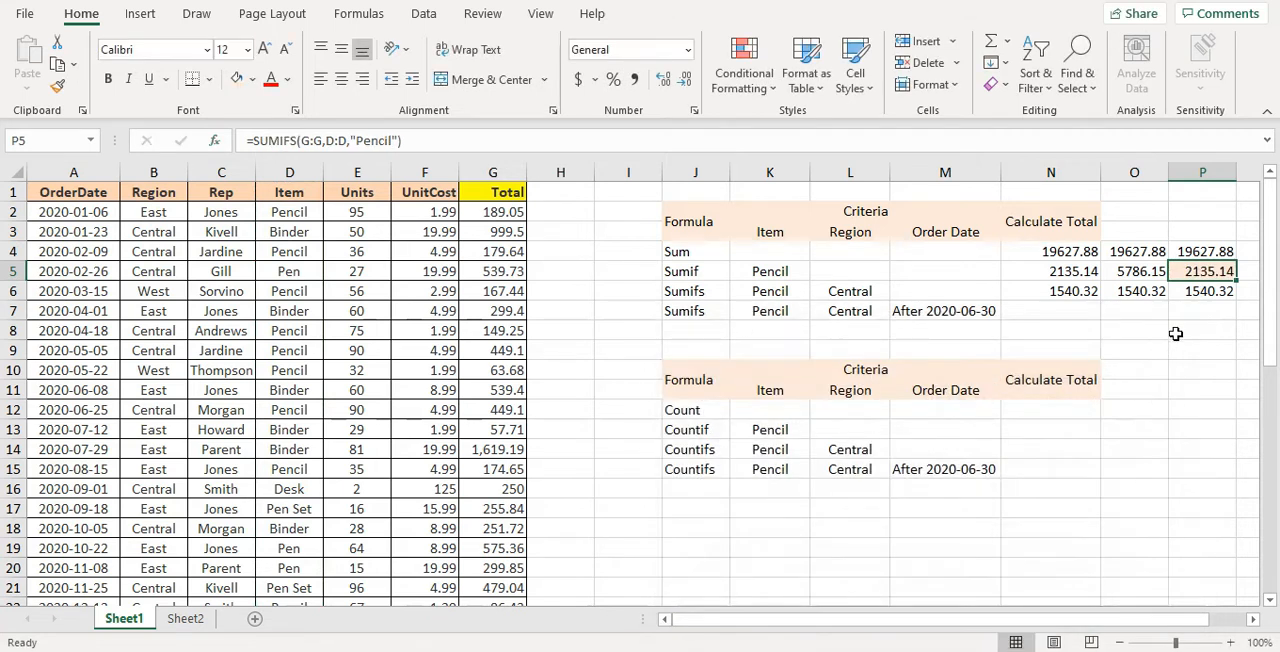
ctrl+click(1092, 278)
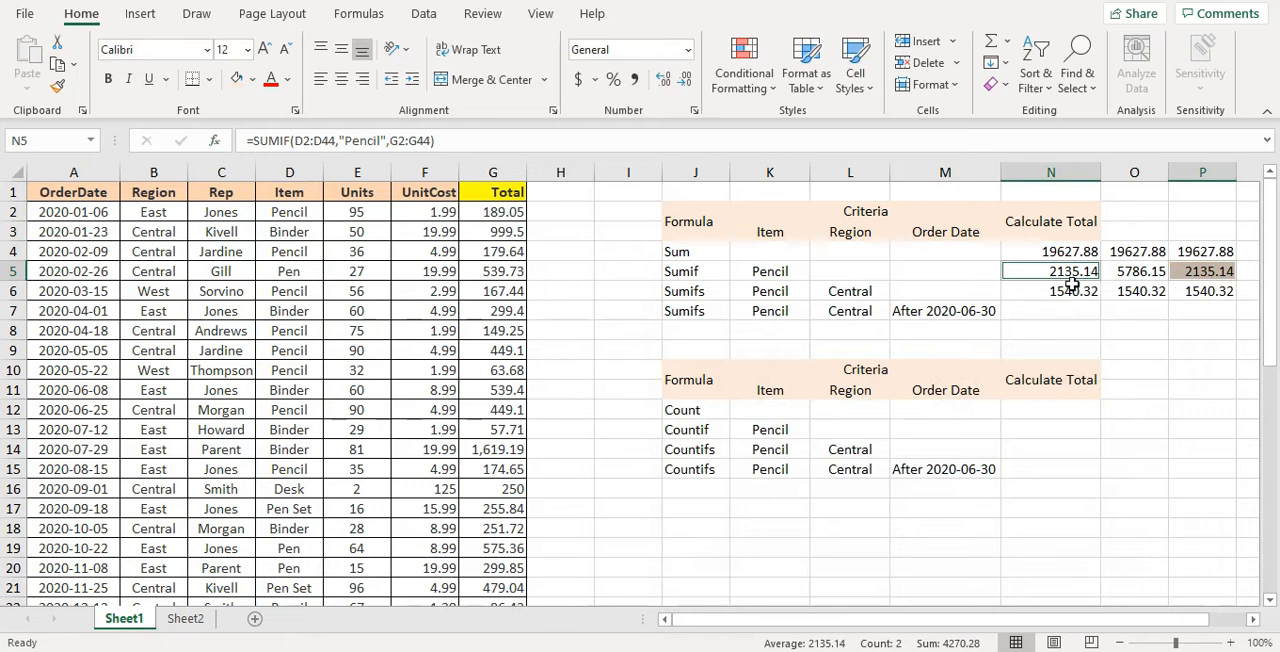
click(1218, 280)
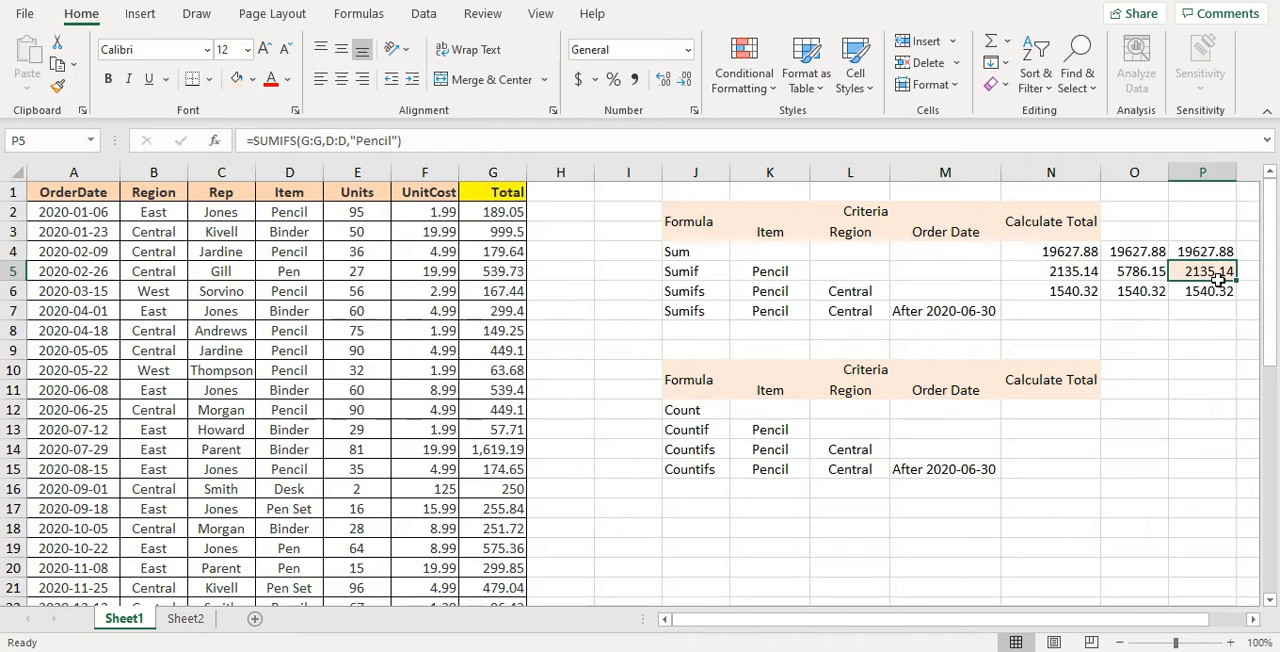
Insert the SUMIFS function in cell N7 and set its sum range to the whole Total column G:G
click(1080, 322)
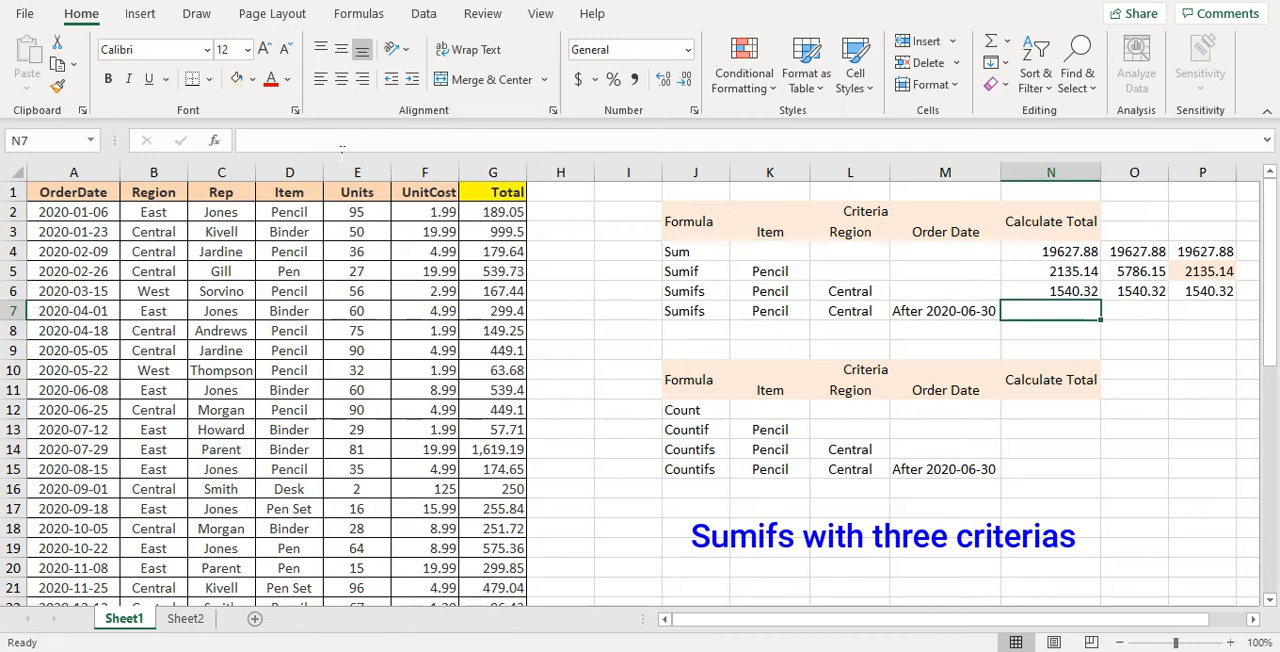
click(213, 141)
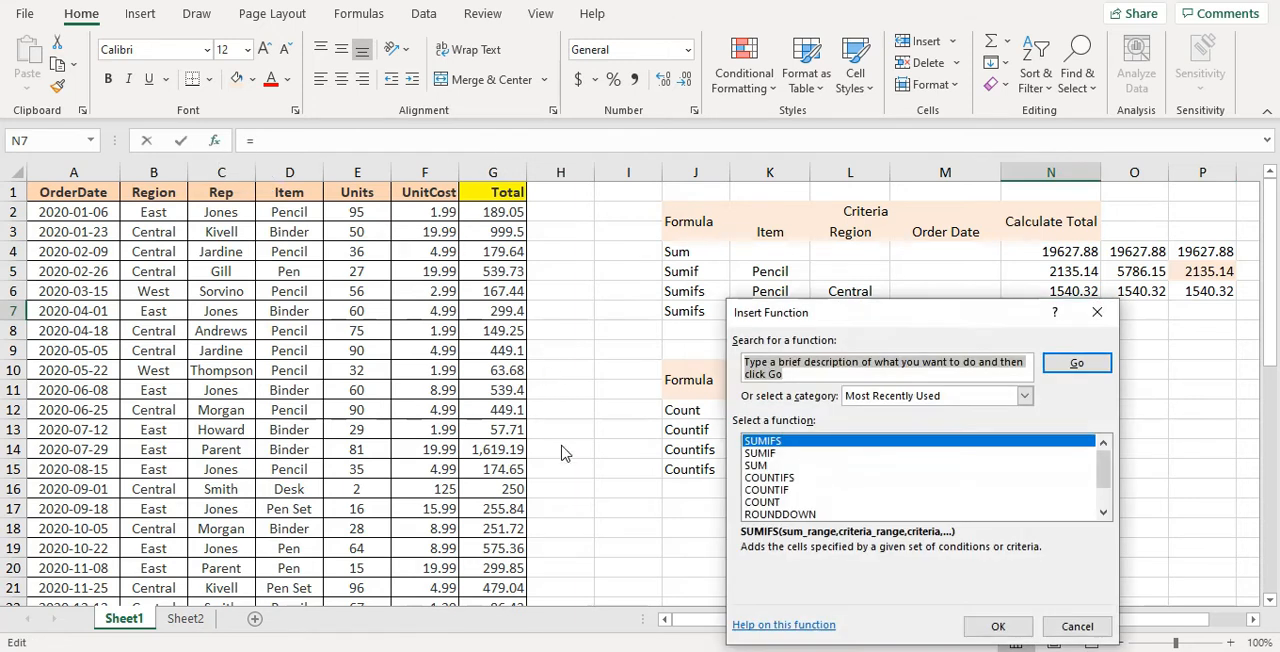
click(997, 626)
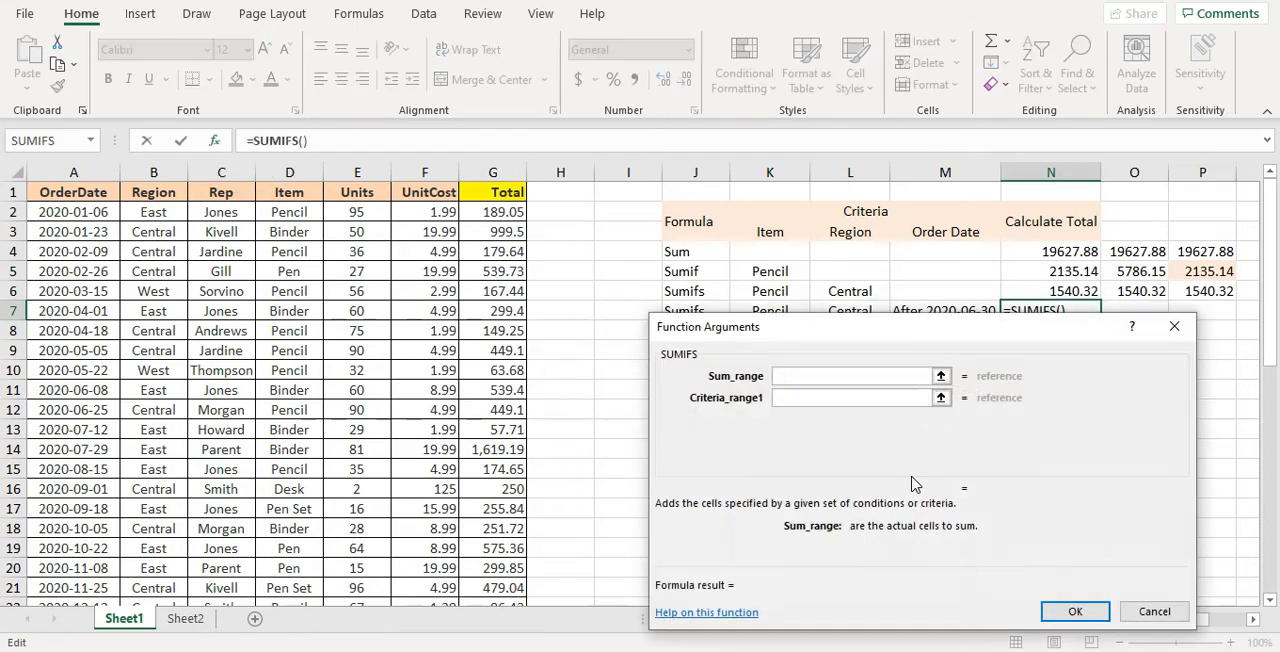
click(504, 178)
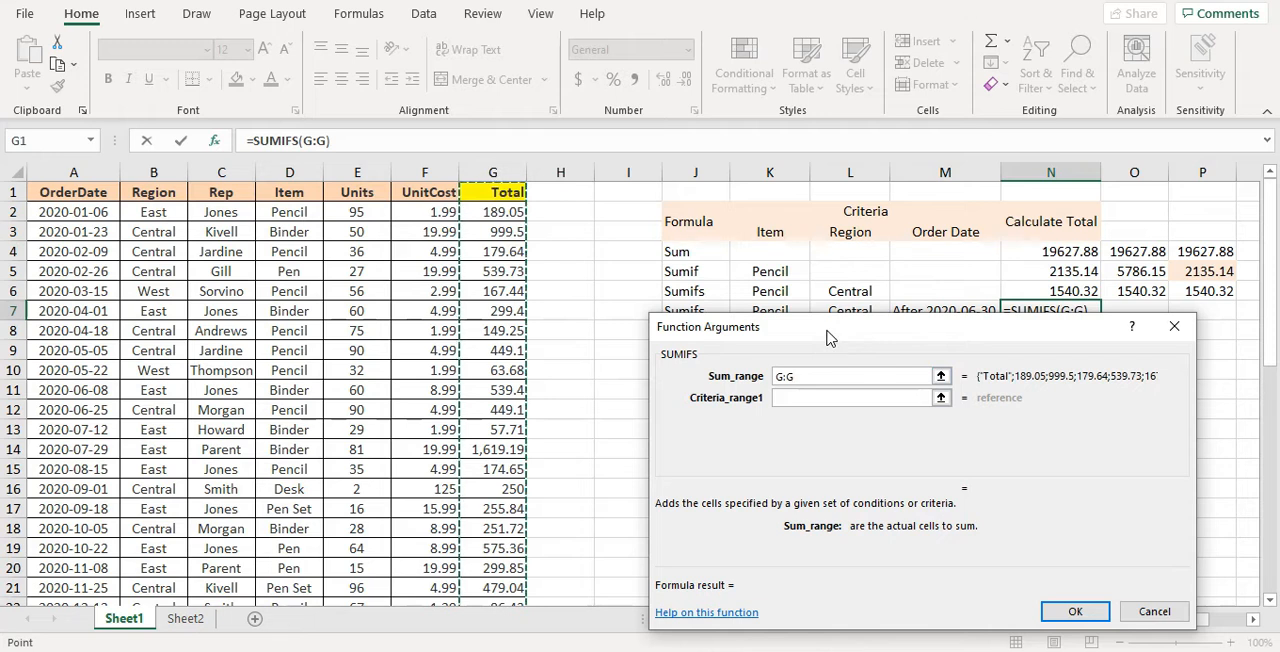
Set the first SUMIFS condition for N7 to Pencil in the whole Item column D:D
drag(826, 337, 826, 353)
click(808, 420)
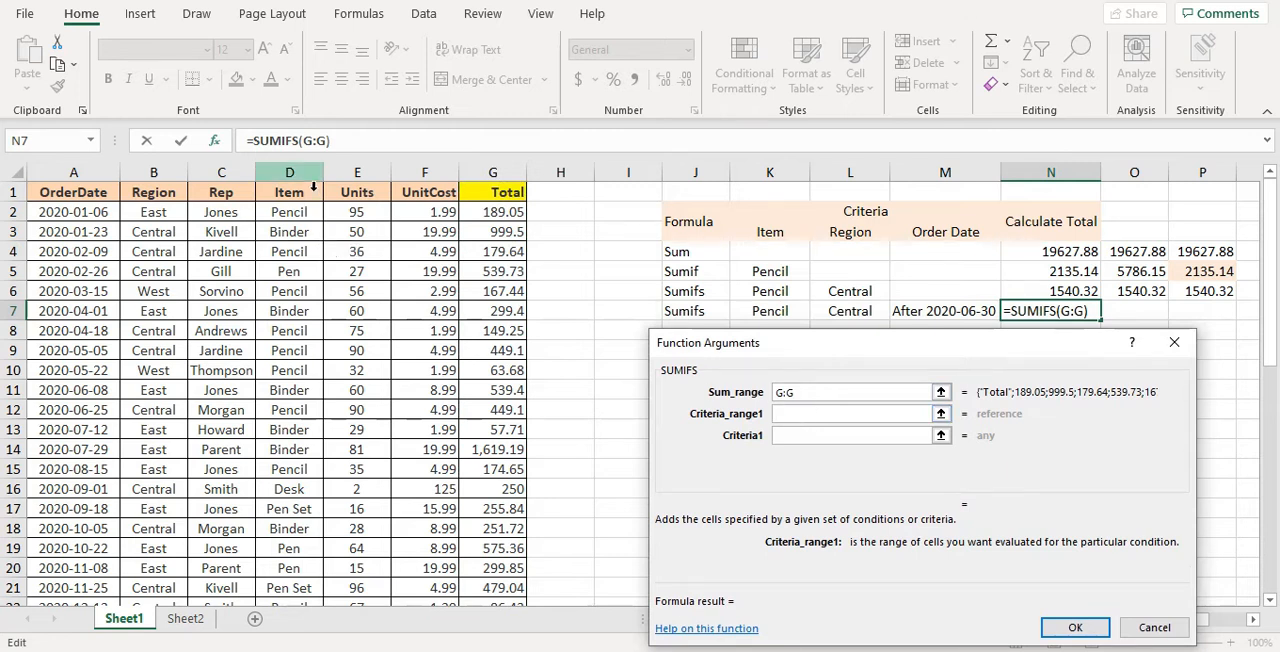
click(313, 187)
click(799, 442)
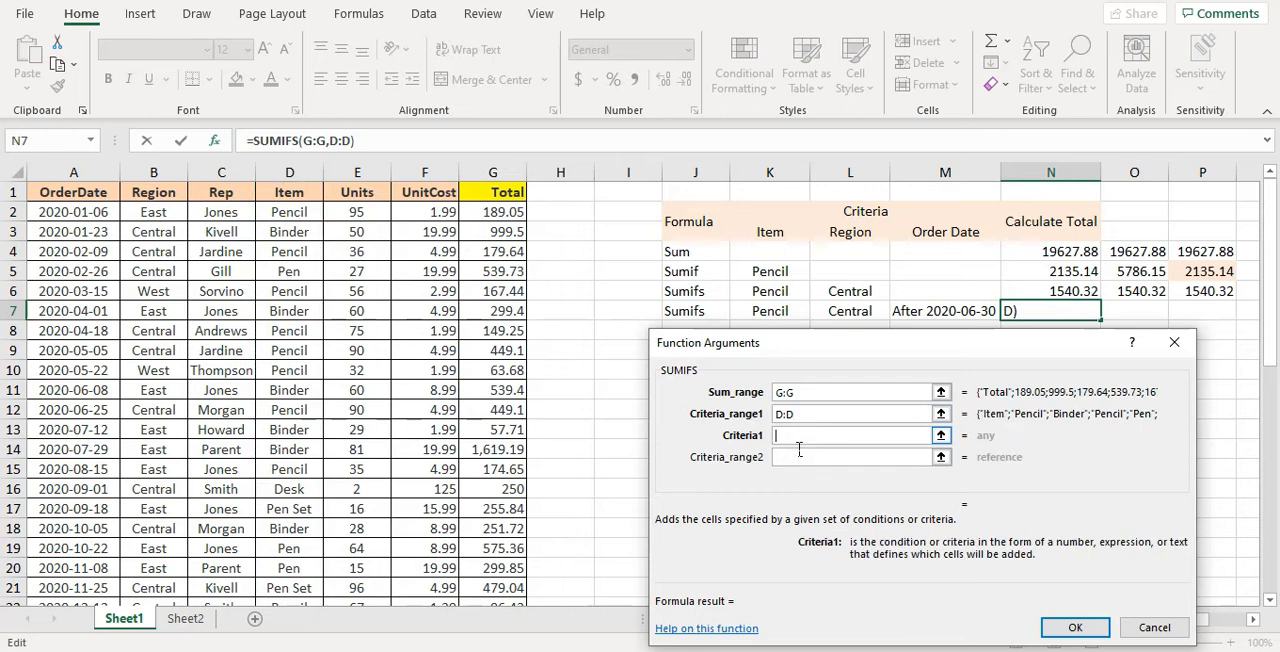
text(Pen)
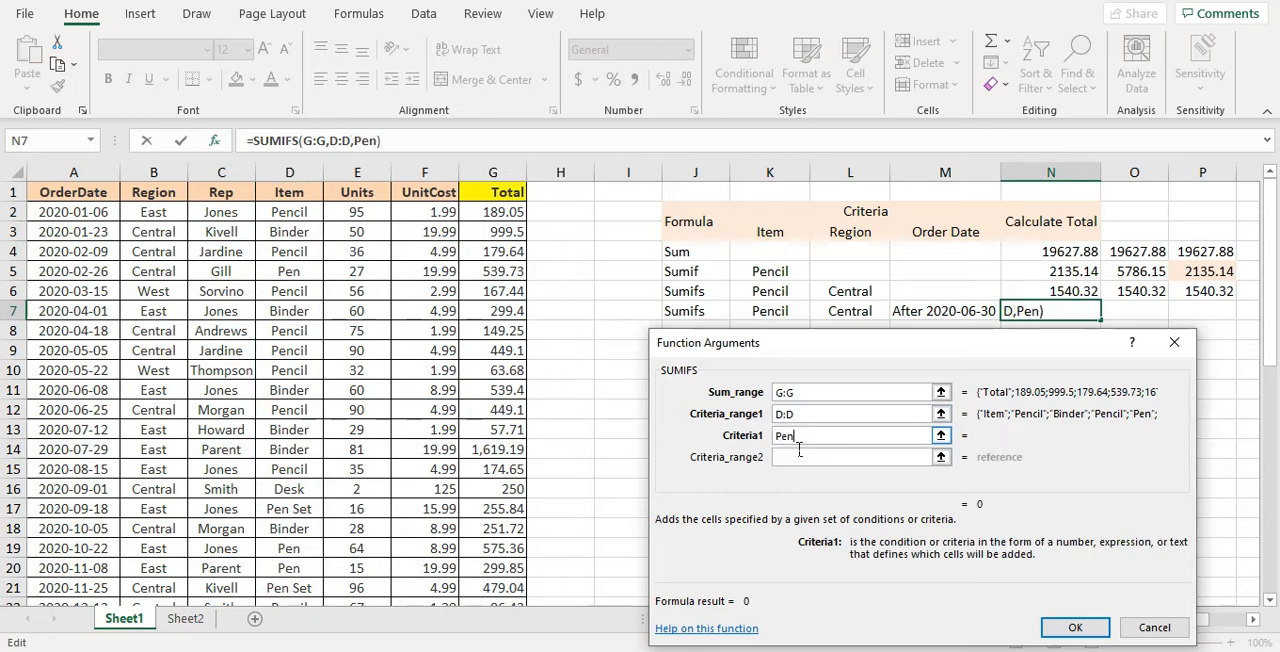
text(cil)
Set the second SUMIFS condition for N7 to Central in the whole Region column B:B
click(799, 455)
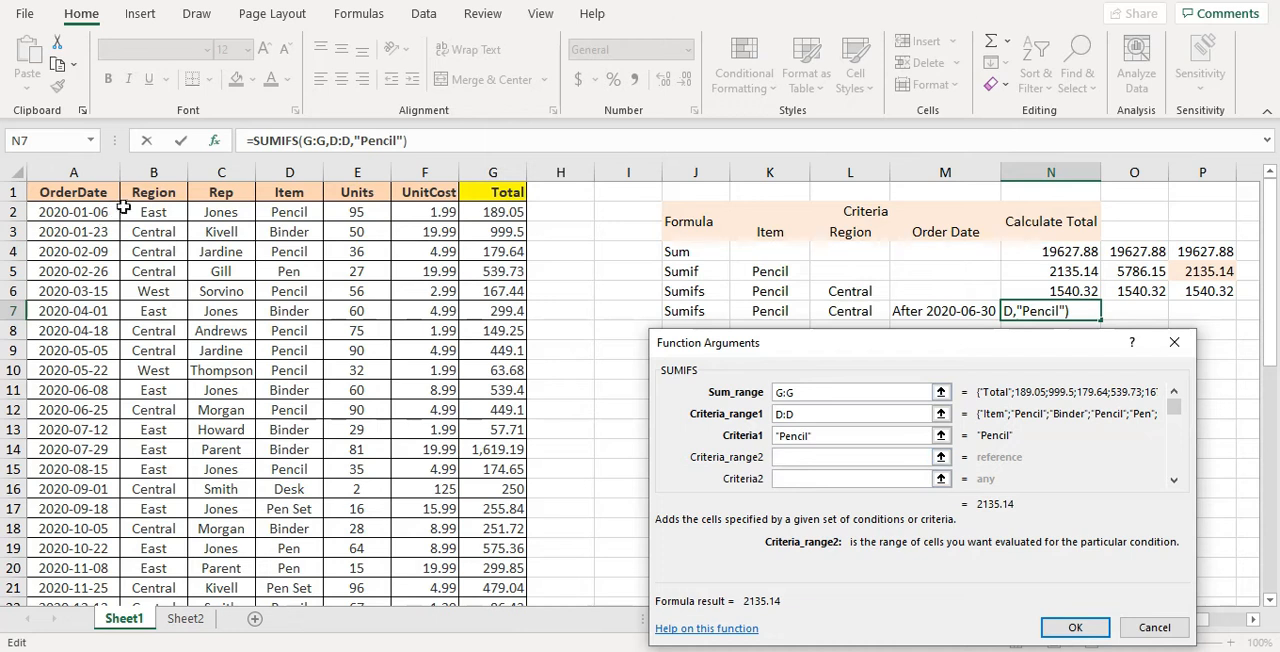
click(158, 176)
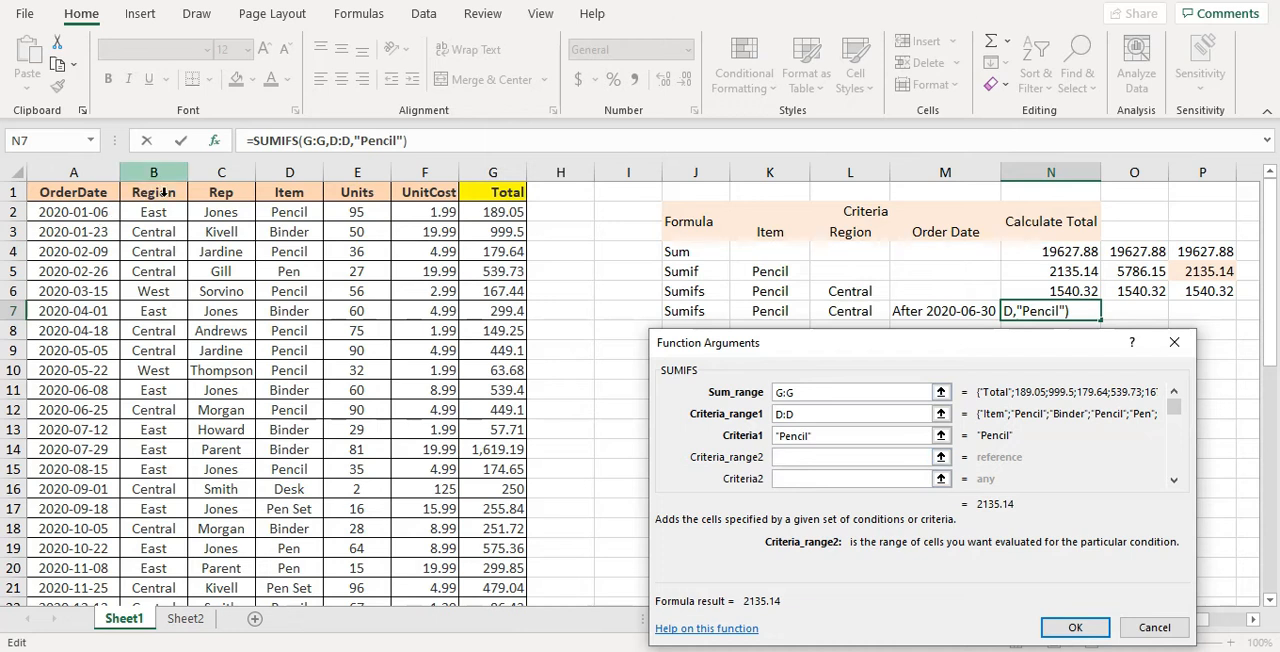
click(796, 486)
text(Central)
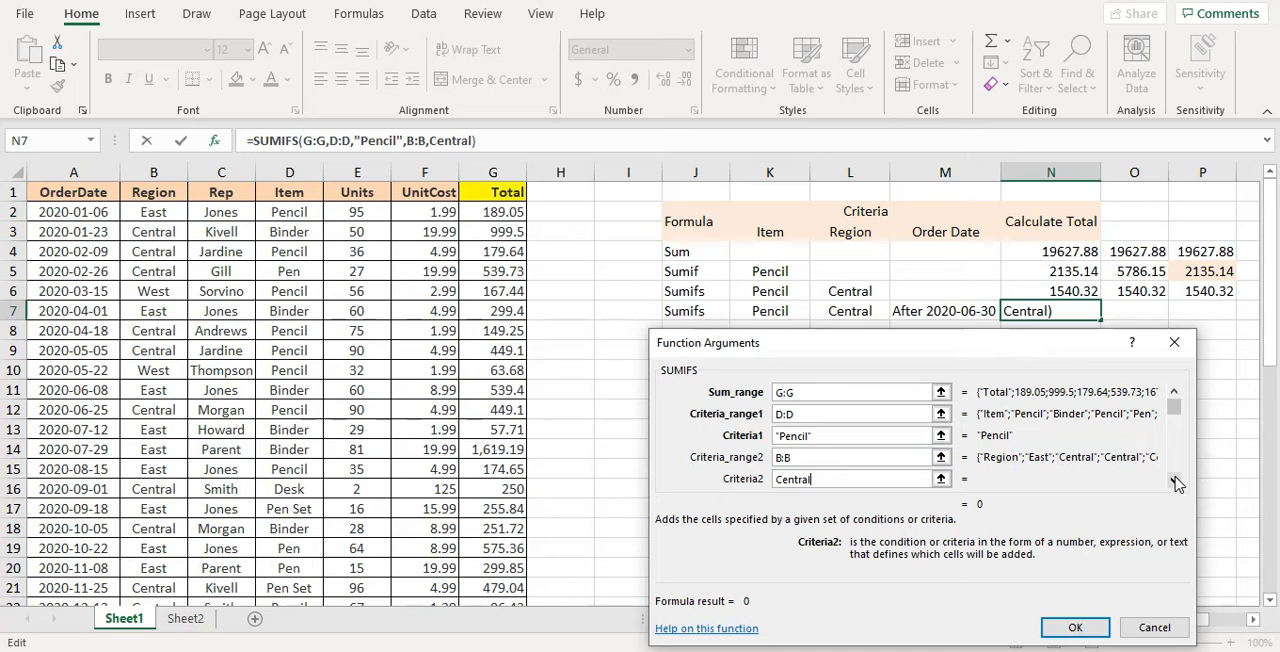
Set the third SUMIFS condition to >2020-6-30 in the whole OrderDate column A:A and complete the formula in N7
click(1176, 483)
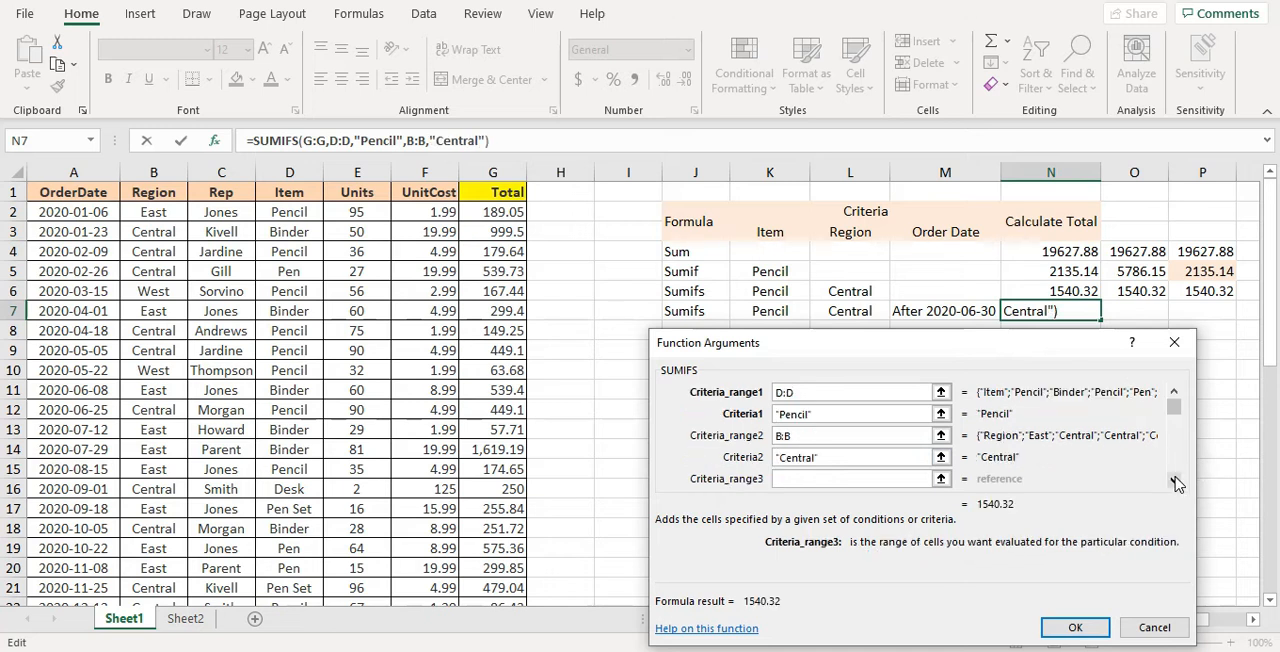
click(1176, 483)
click(795, 457)
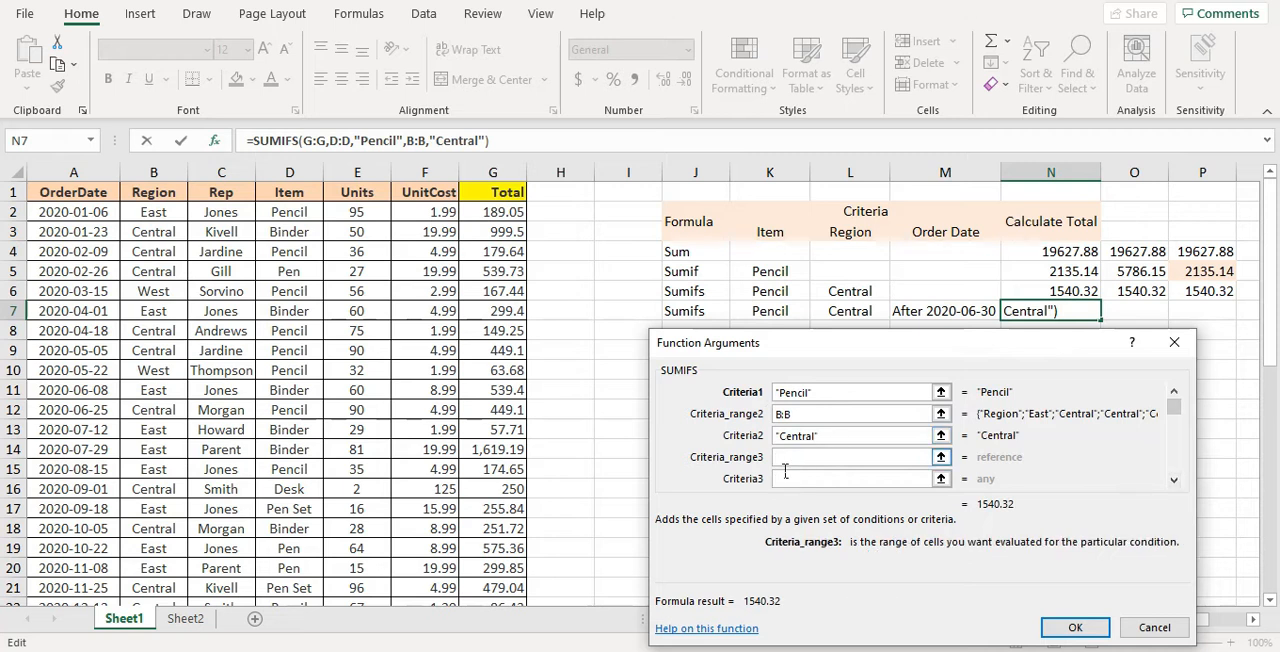
click(94, 190)
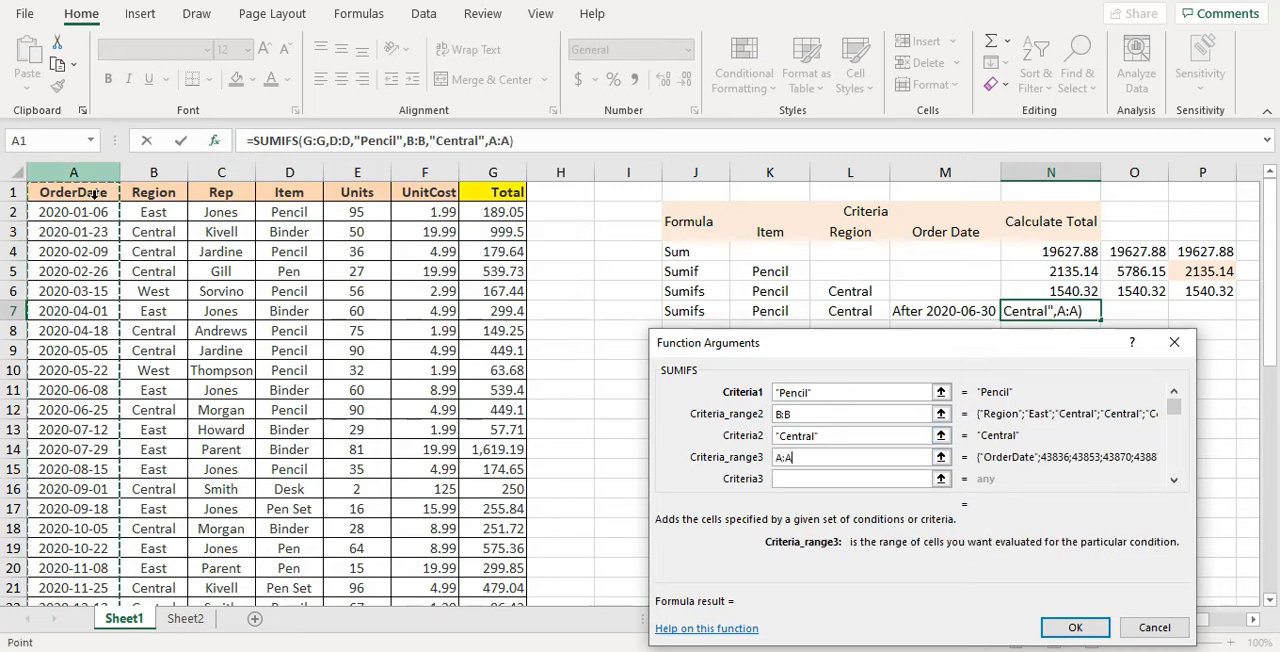
click(807, 480)
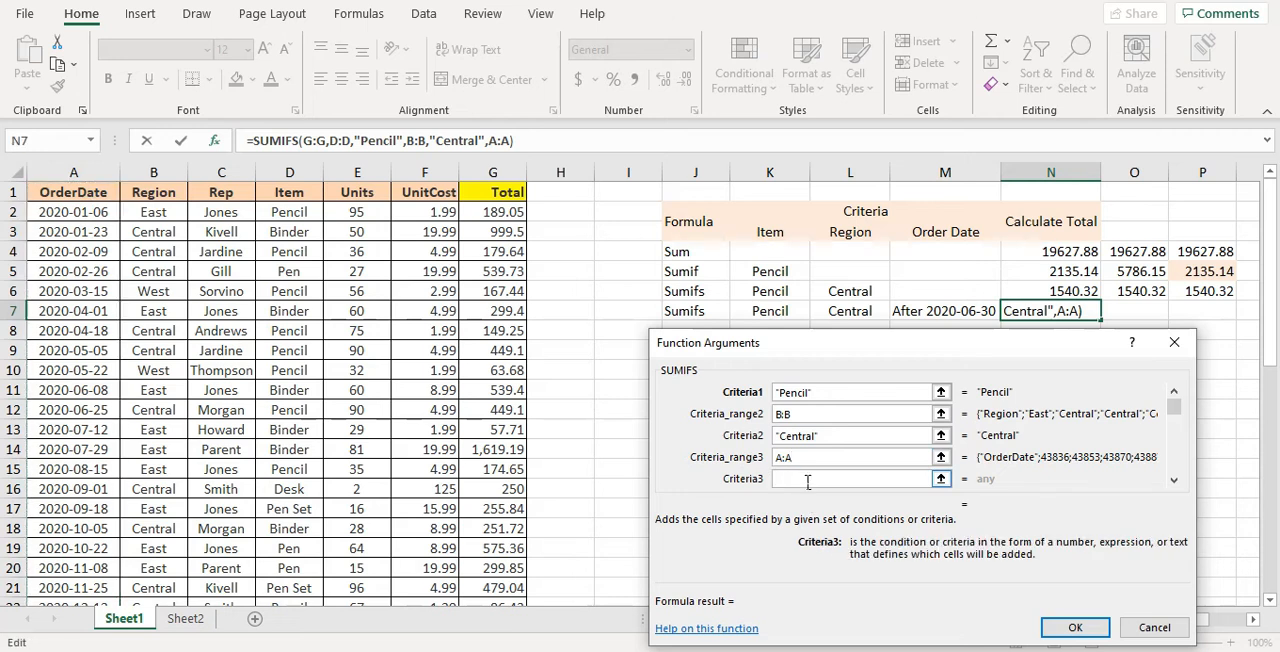
text(>2020-6-30)
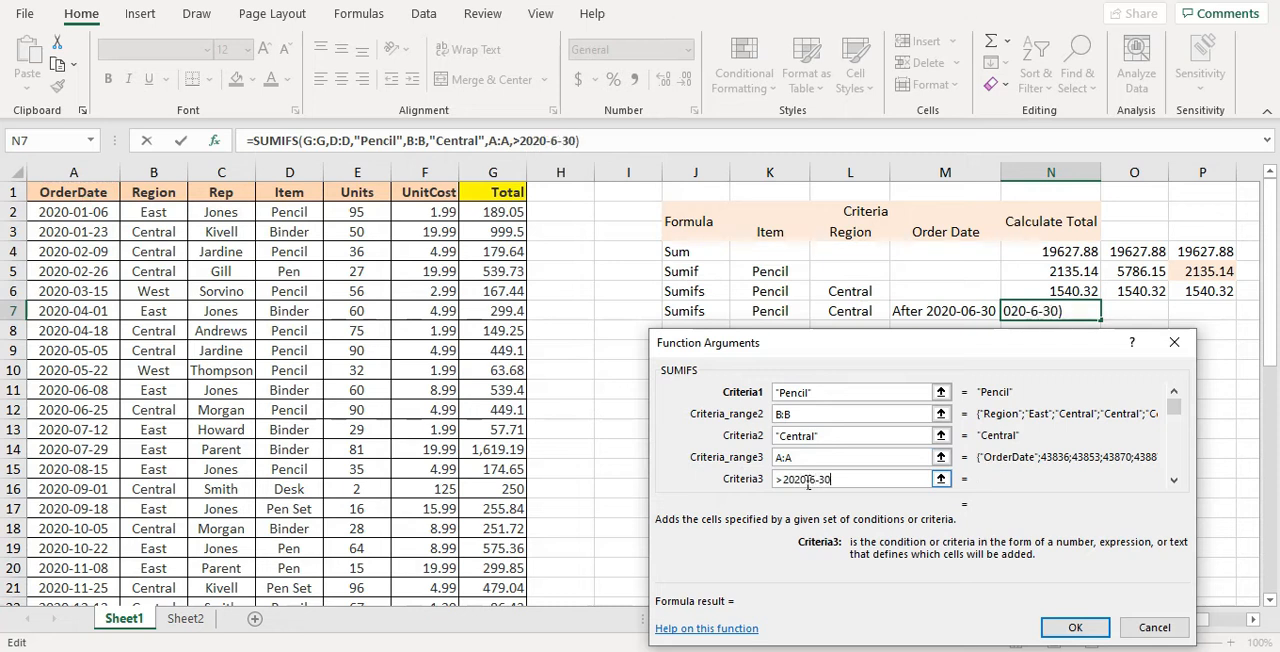
click(1075, 627)
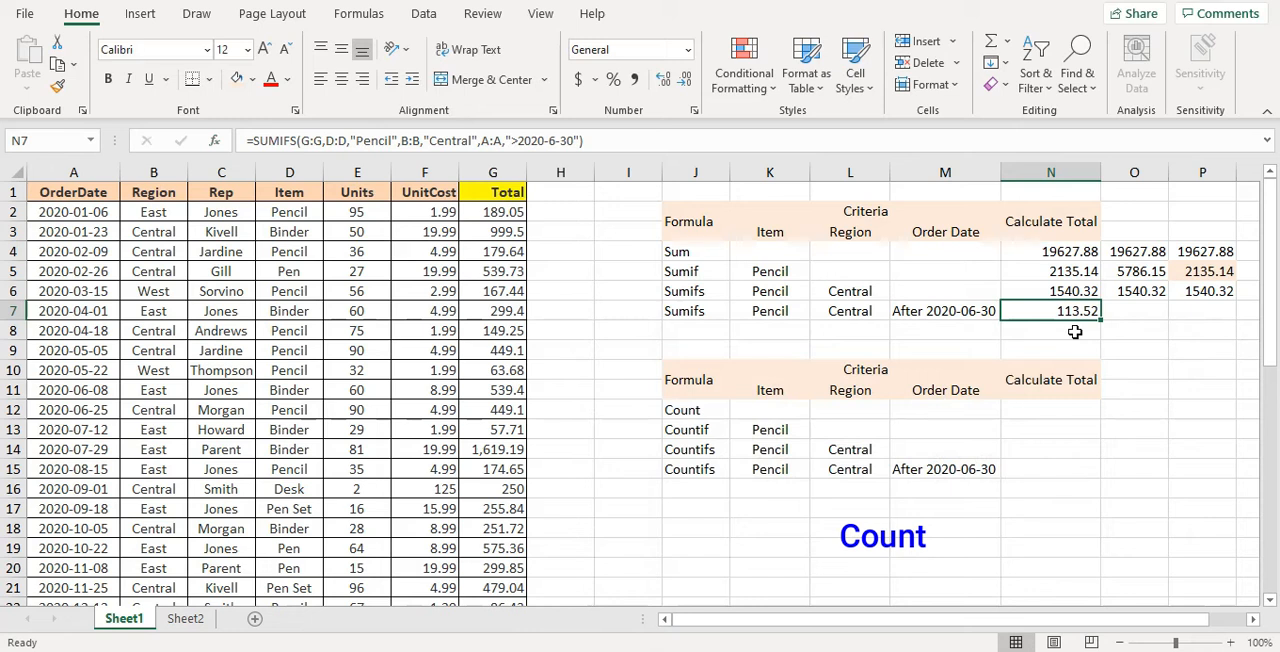
Search the available functions for "count" and insert the COUNT function in cell N12
click(1050, 409)
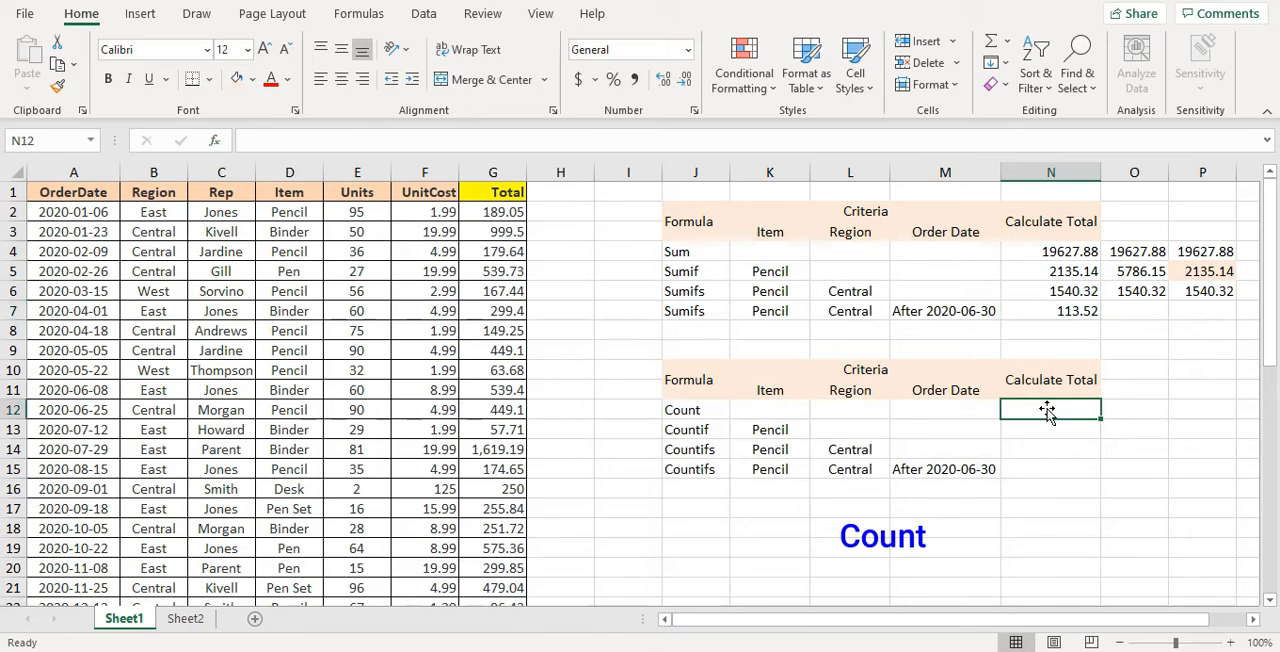
click(213, 143)
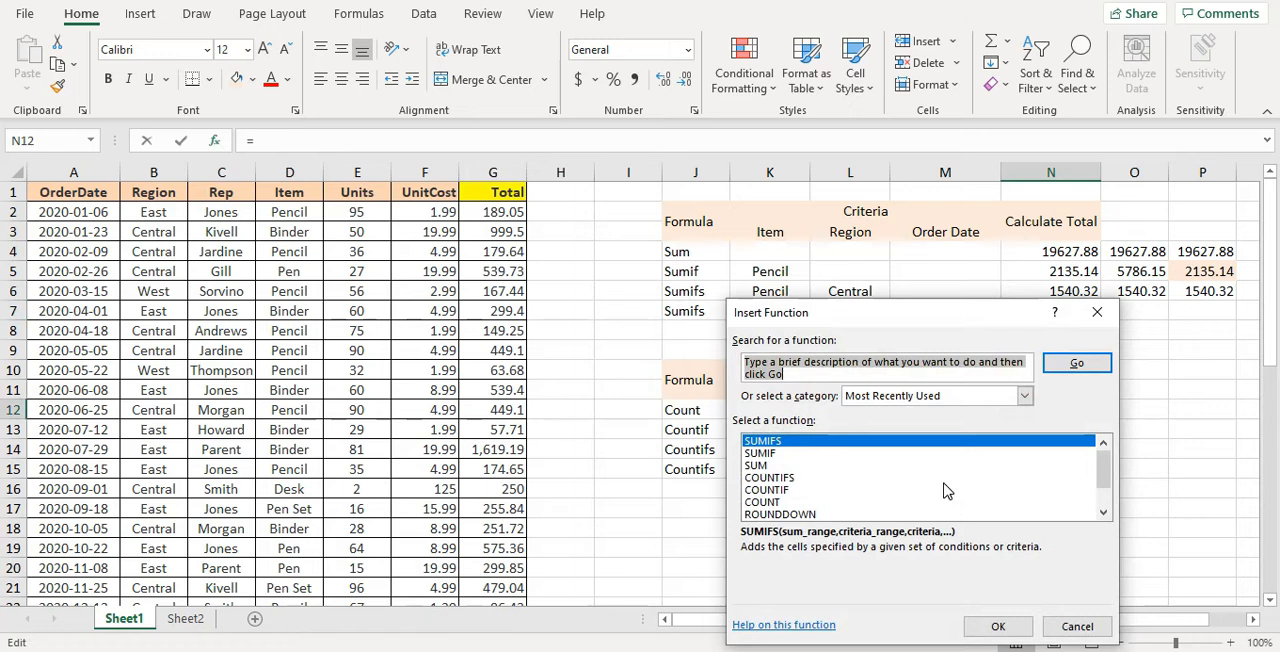
text(count)
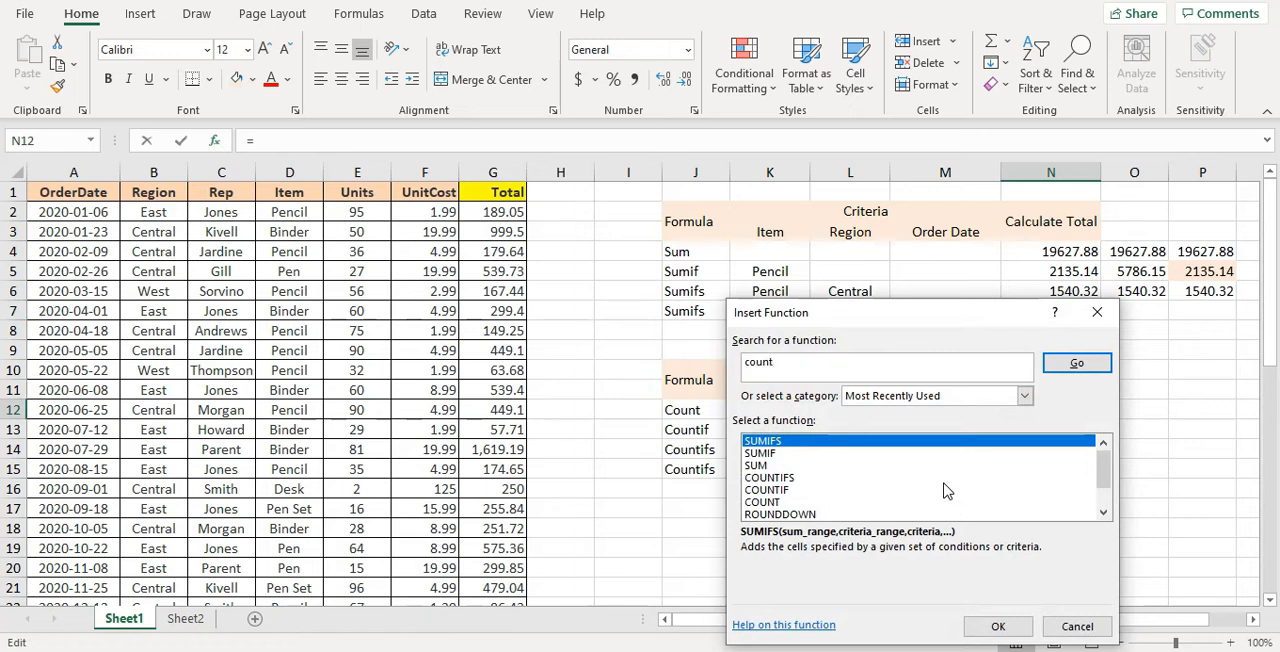
click(1076, 363)
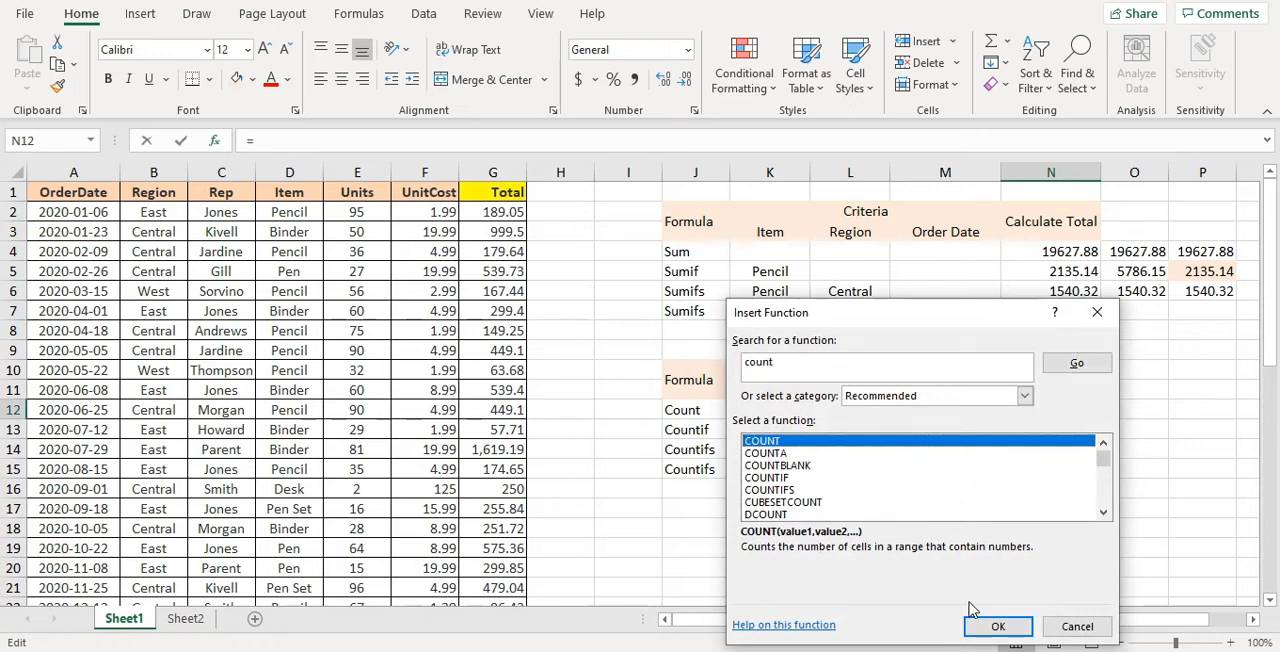
click(990, 625)
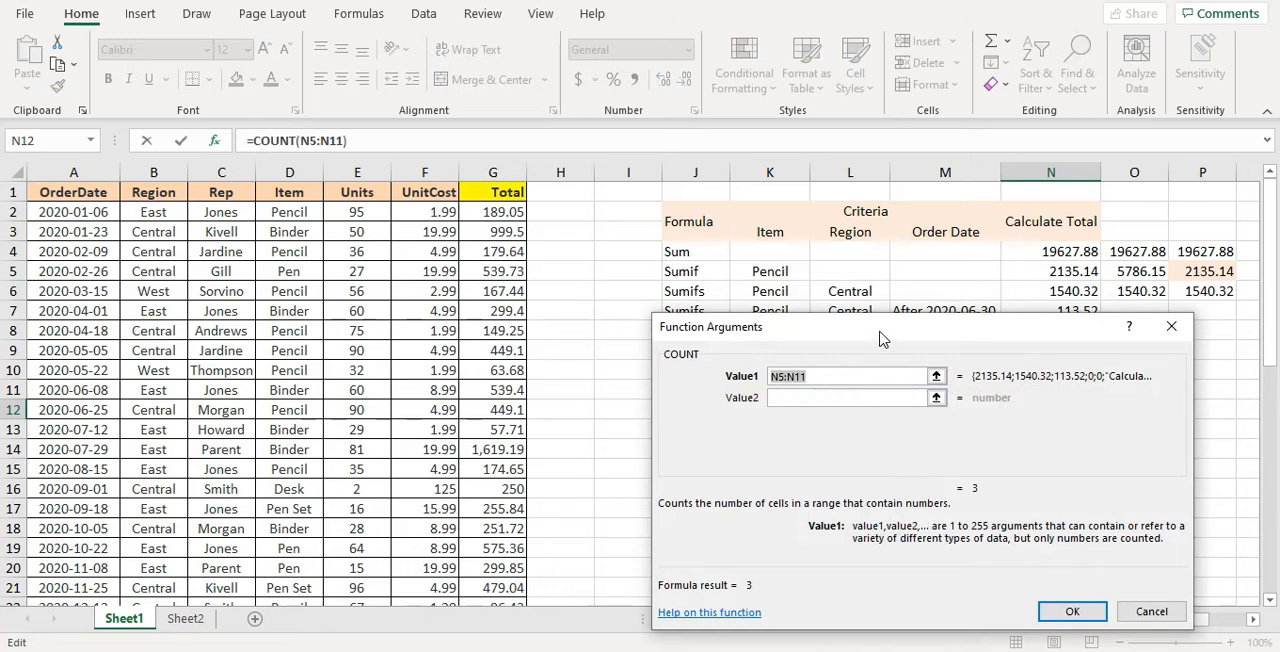
Set the COUNT range to the whole Total column G:G and complete the formula in N12
drag(880, 326, 885, 52)
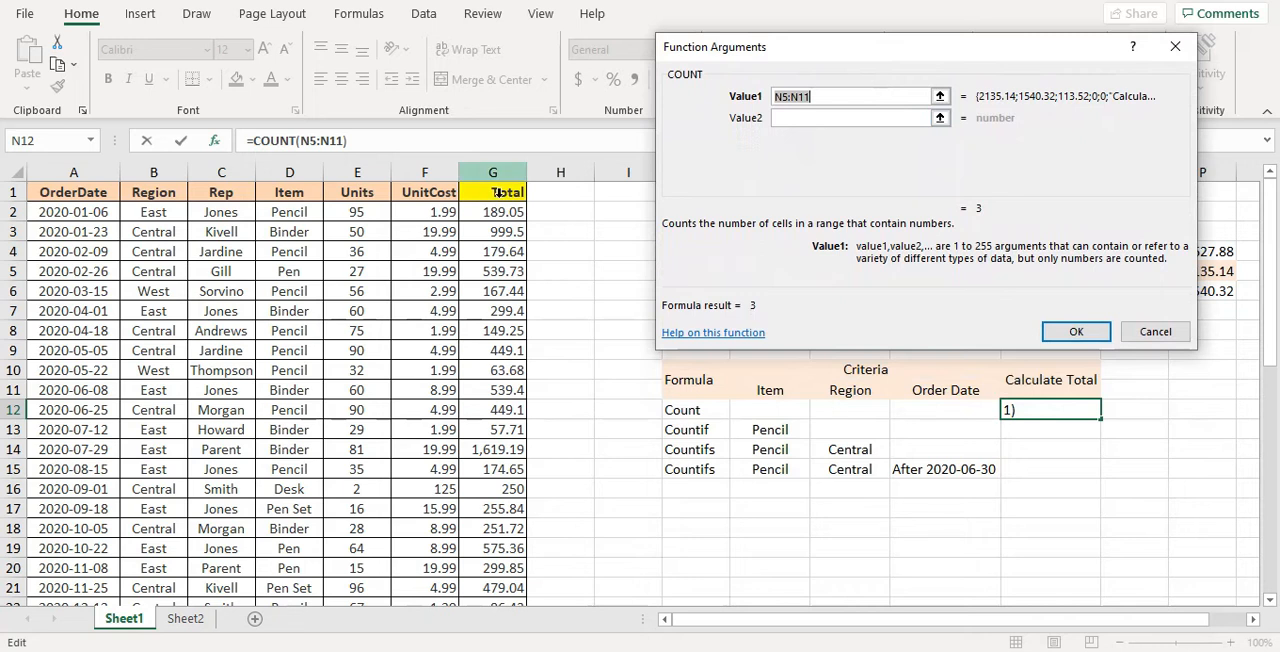
click(497, 192)
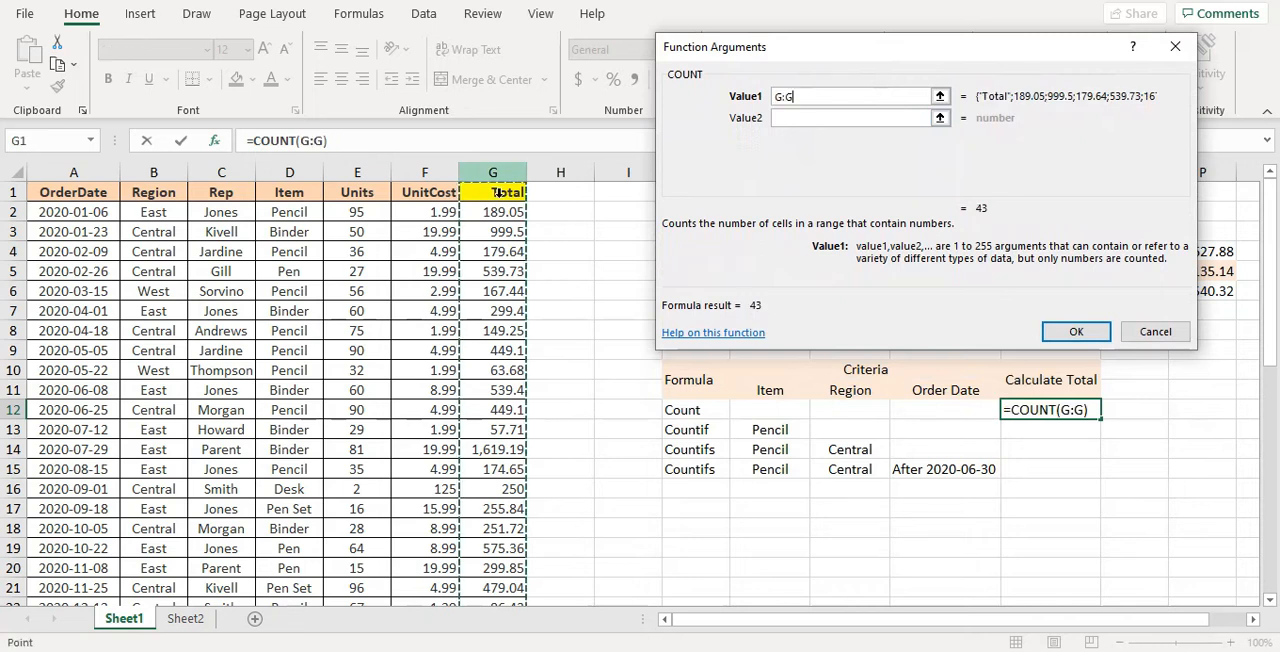
click(1071, 332)
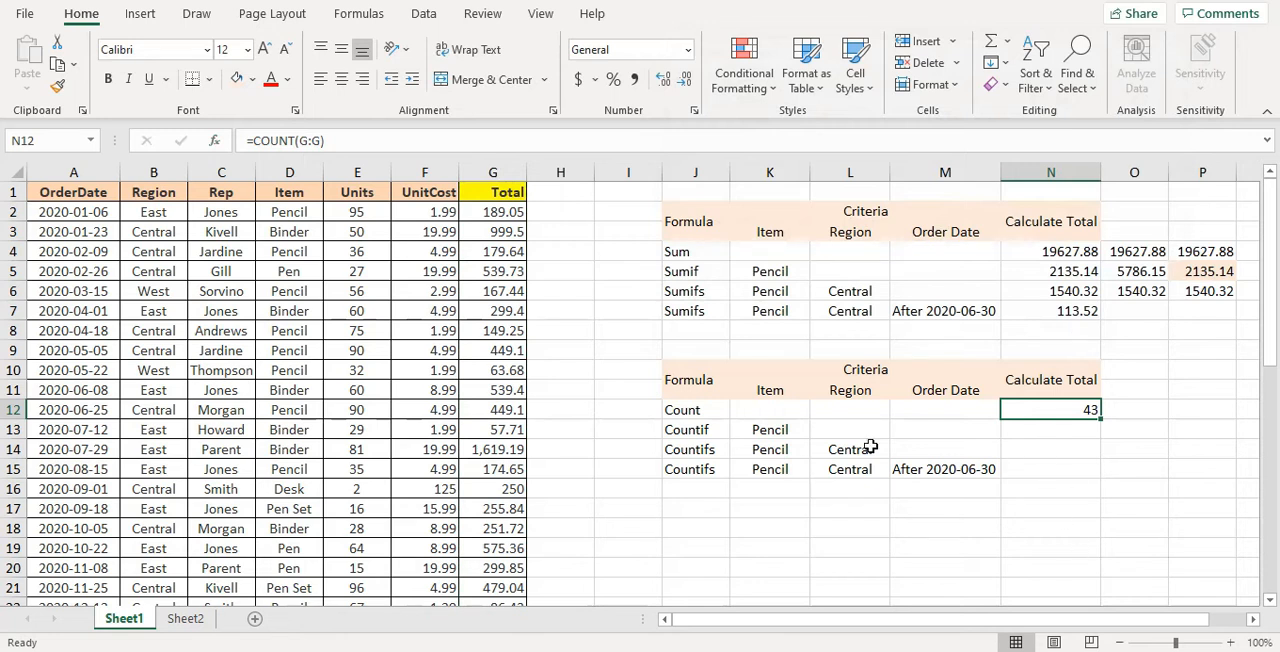
click(508, 568)
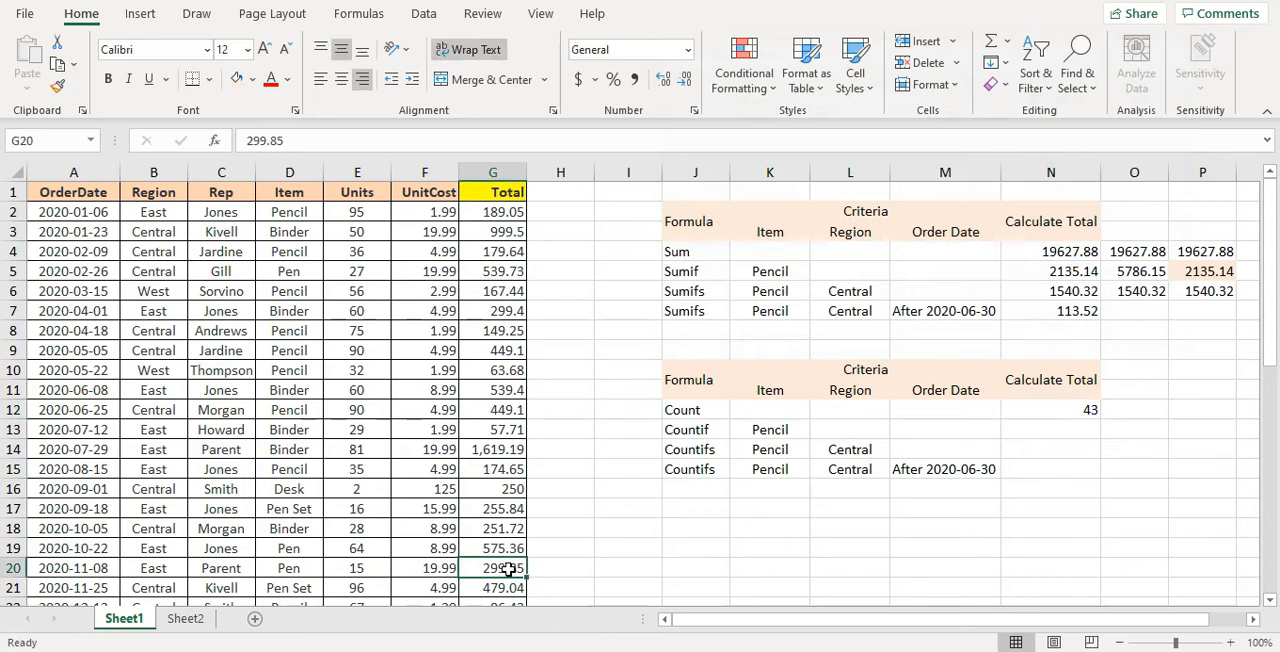
Check the Total column's entries from the last value in G44 back up to the header in G1
scroll(508, 563, down, 10)
scroll(505, 550, down, 2)
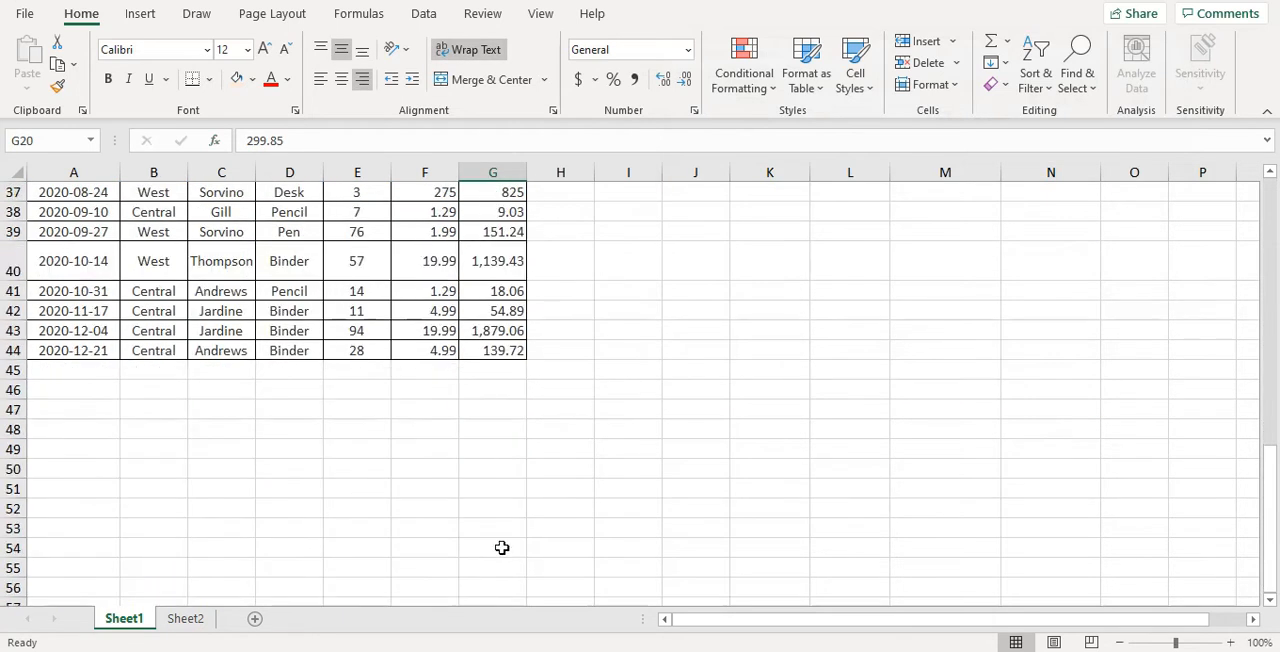
click(490, 354)
scroll(520, 356, up, 3)
scroll(533, 358, up, 9)
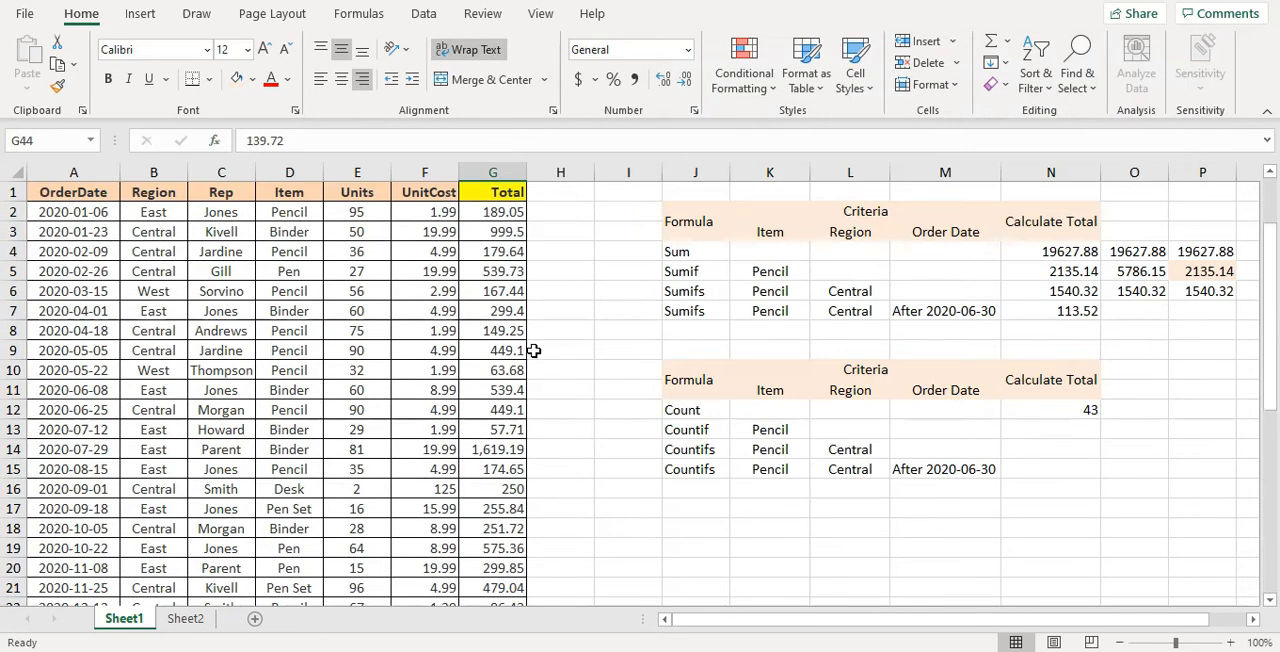
click(513, 193)
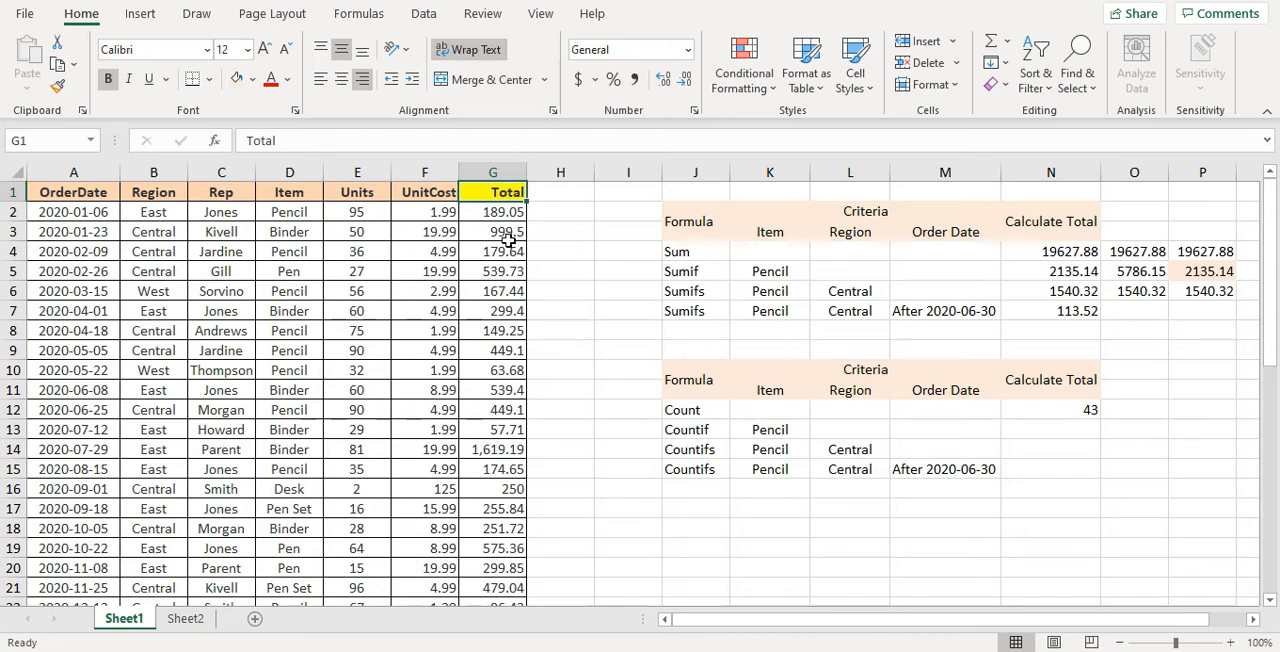
Clear the totals in G3:G4 to test the COUNT formula in N12, and undo the deletion
drag(508, 237, 503, 254)
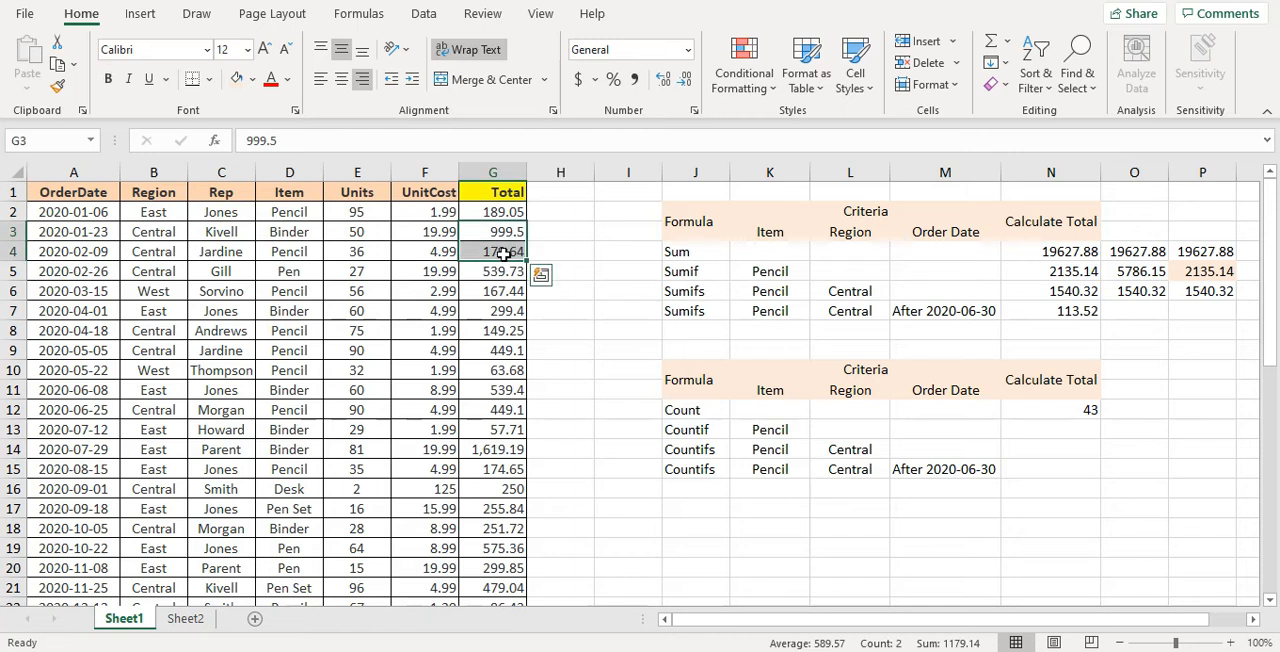
key(Delete)
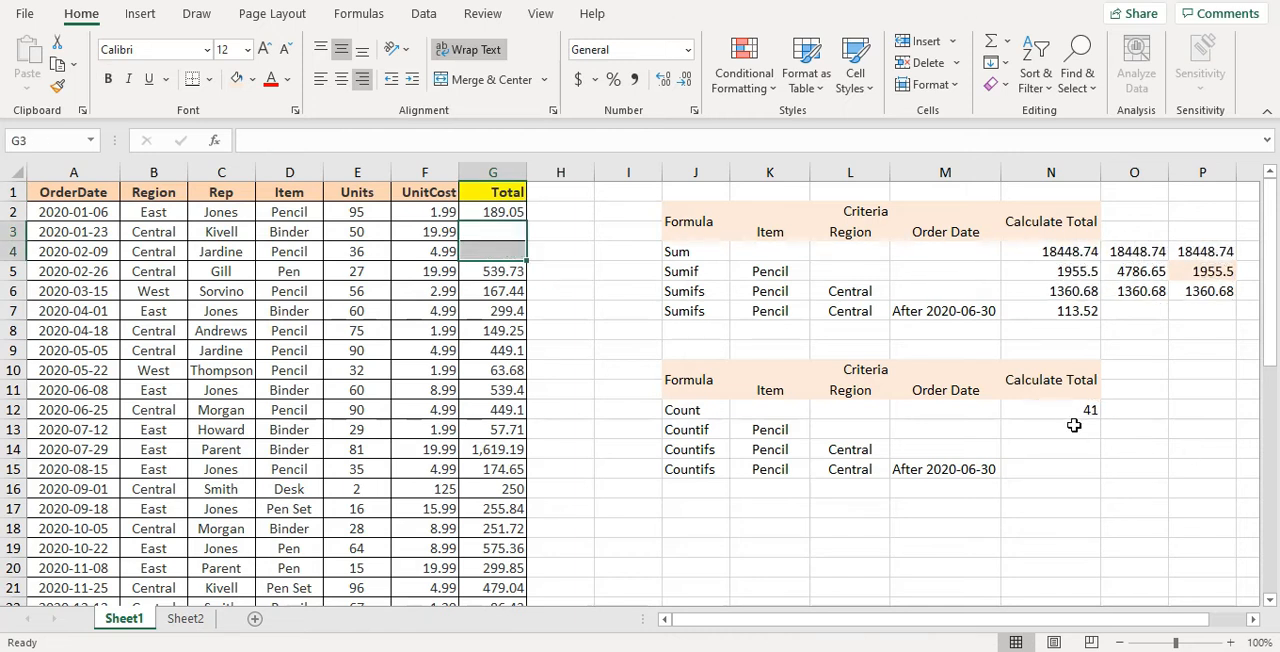
key(ctrl+z)
Search the available functions for "countif" and insert the COUNTIF function in cell N13
click(1045, 432)
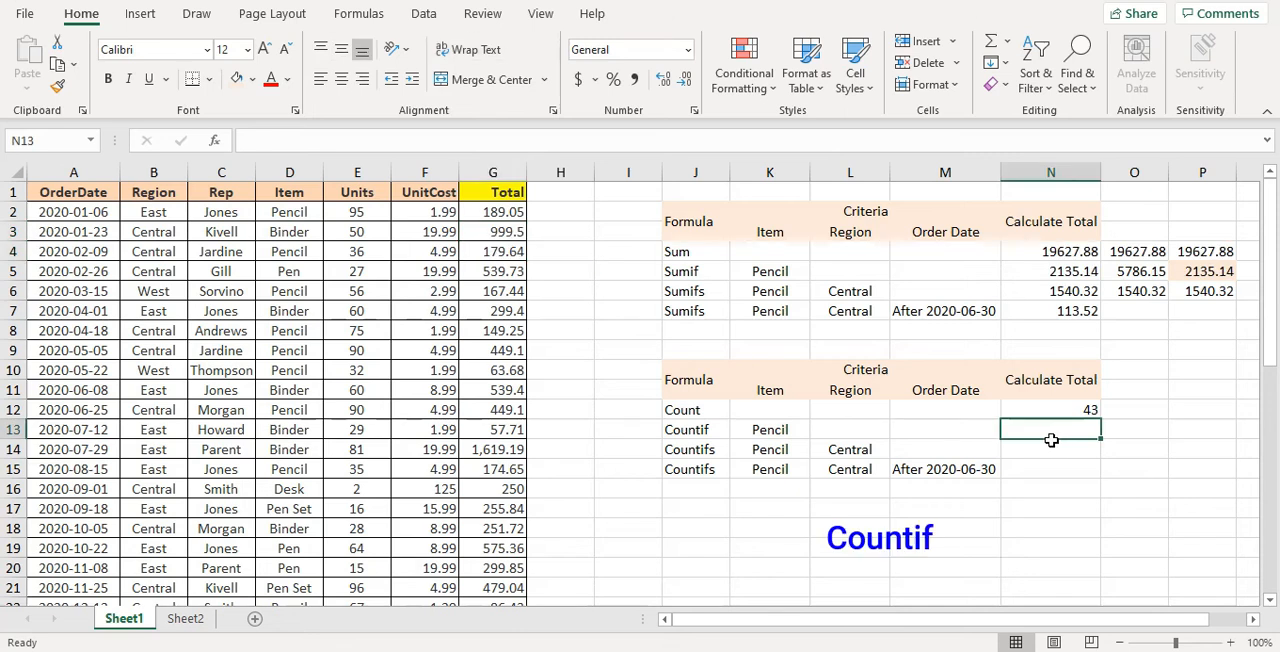
click(212, 141)
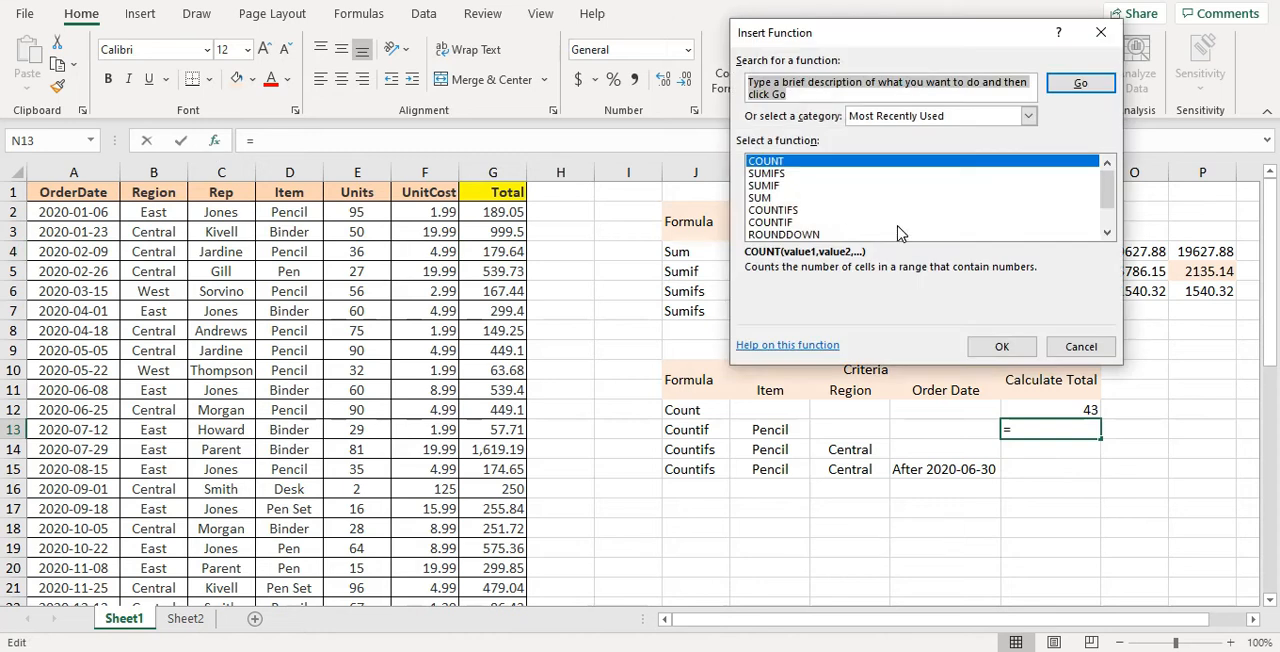
text(count)
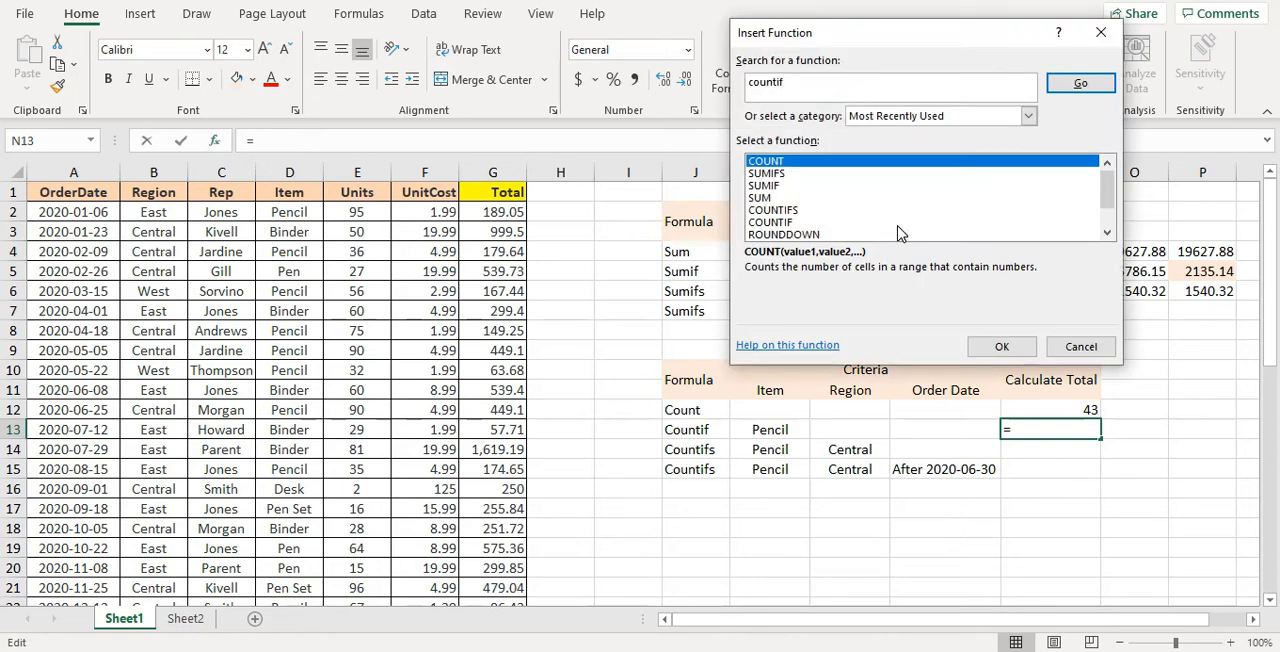
text(if)
key(Return)
click(998, 352)
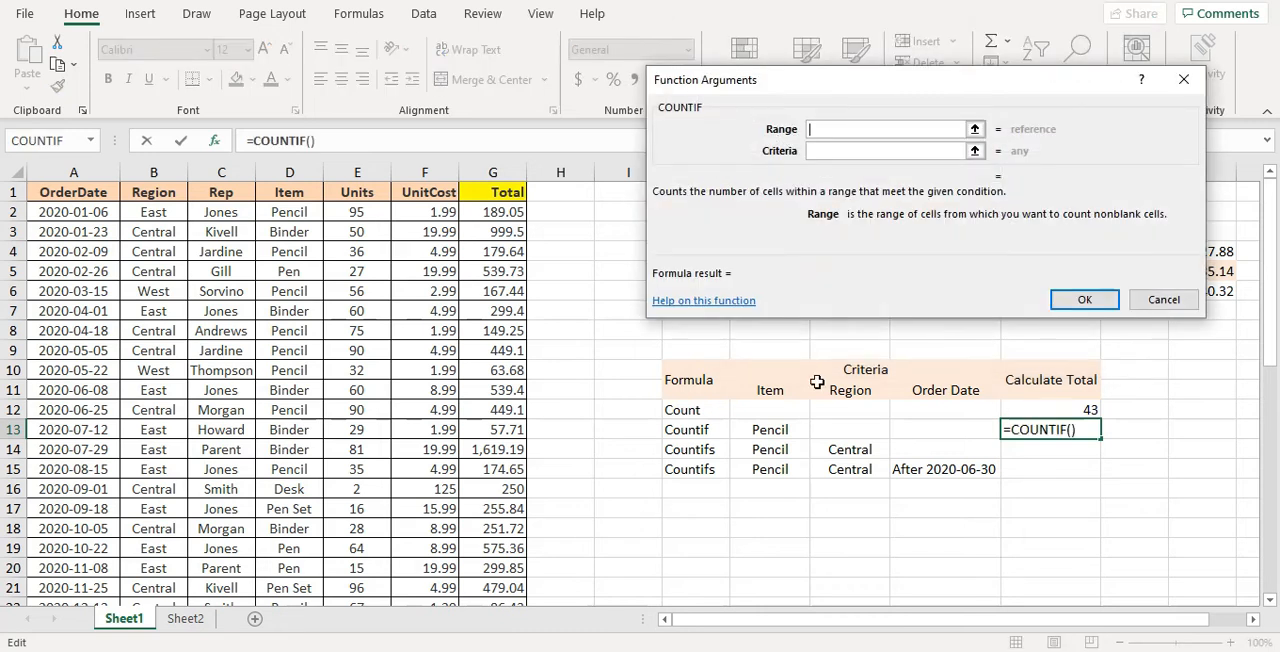
Set the COUNTIF range to the whole Item column D:D with the criterion Pencil and complete the formula in N13
click(307, 180)
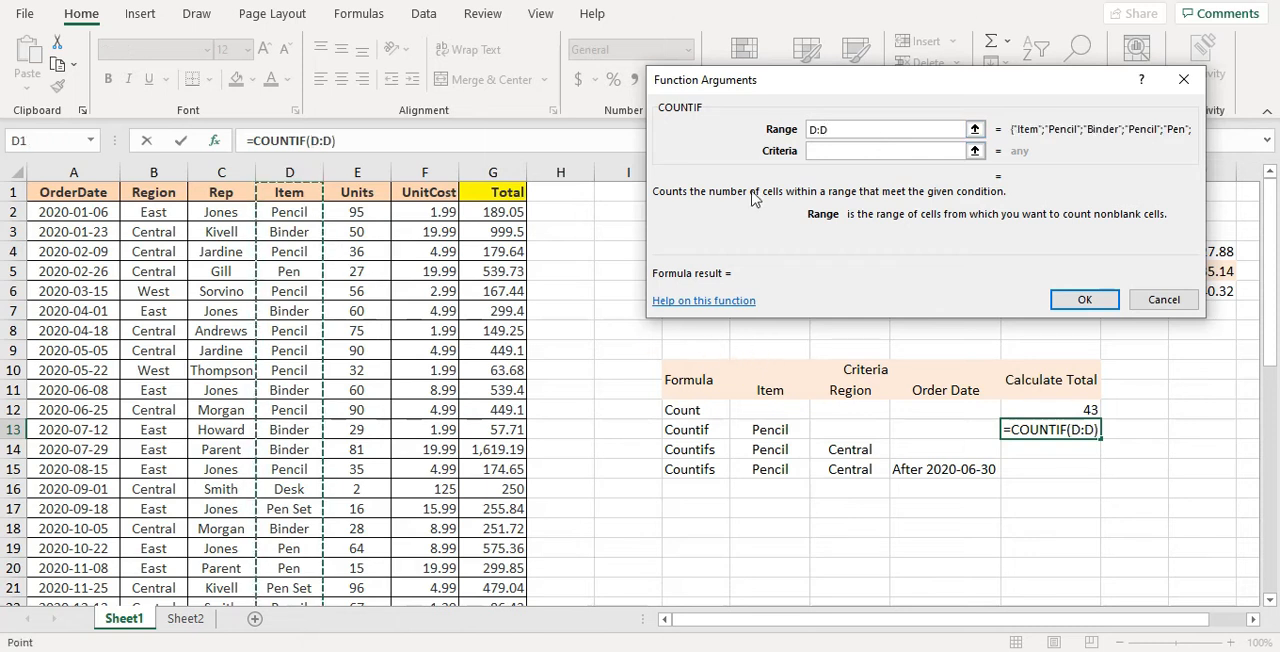
click(836, 153)
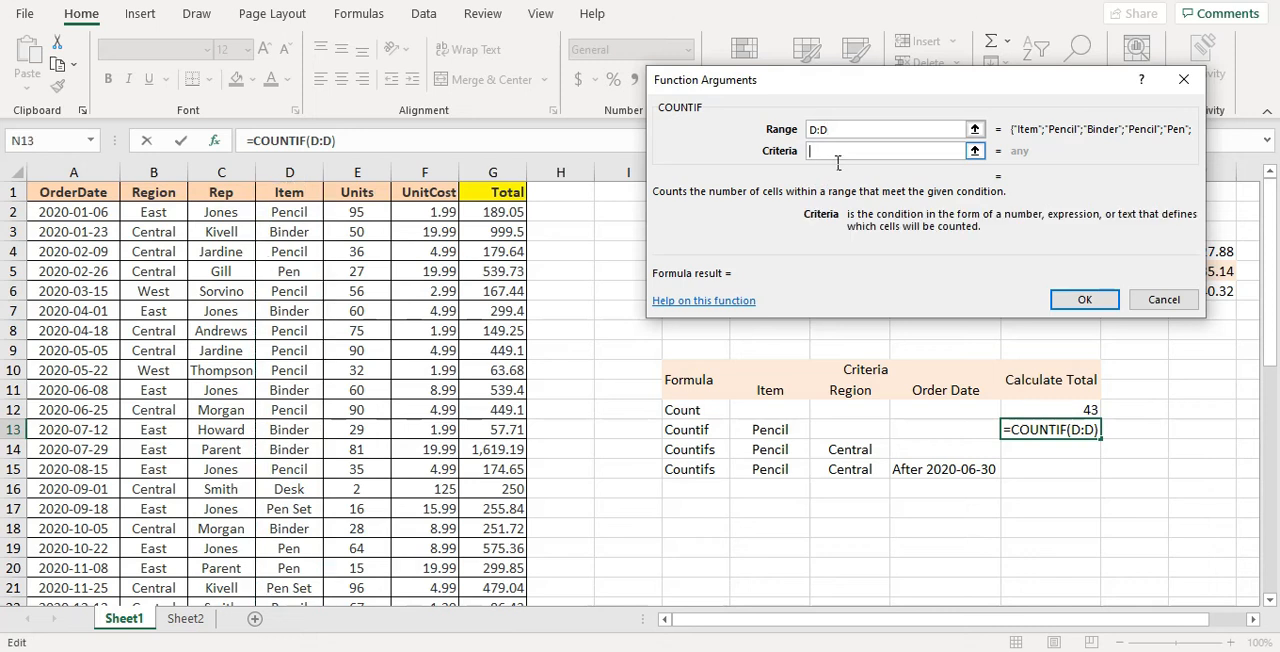
text(Pencil)
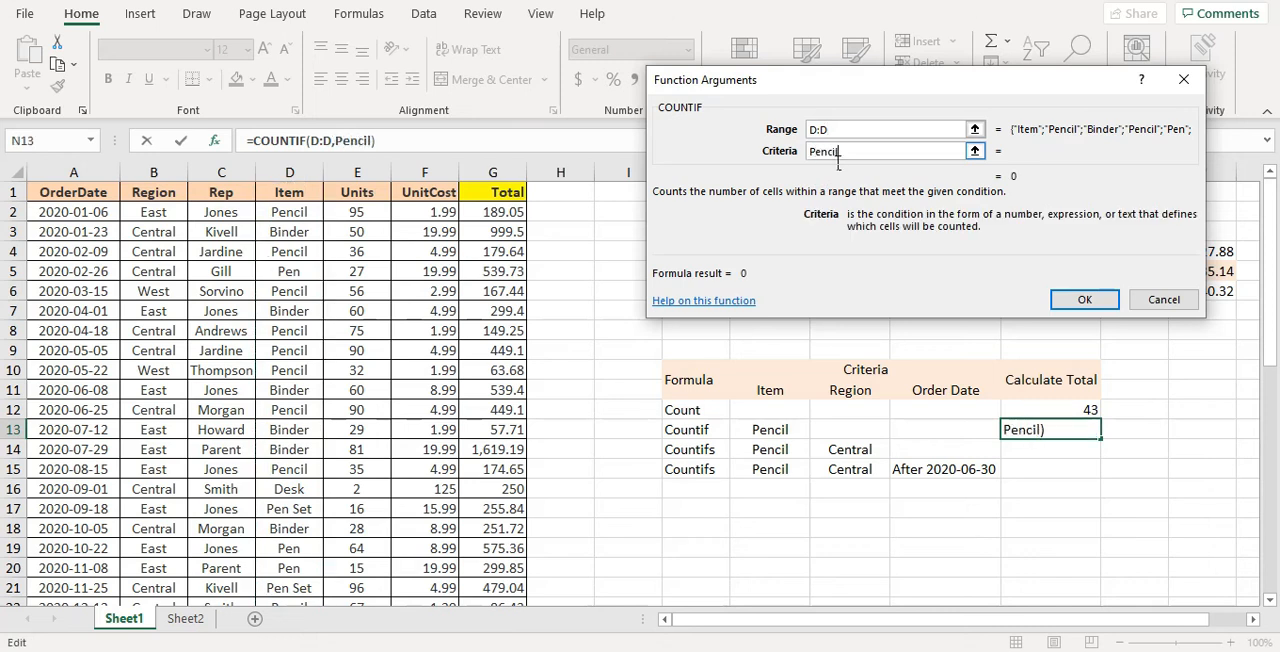
click(1100, 304)
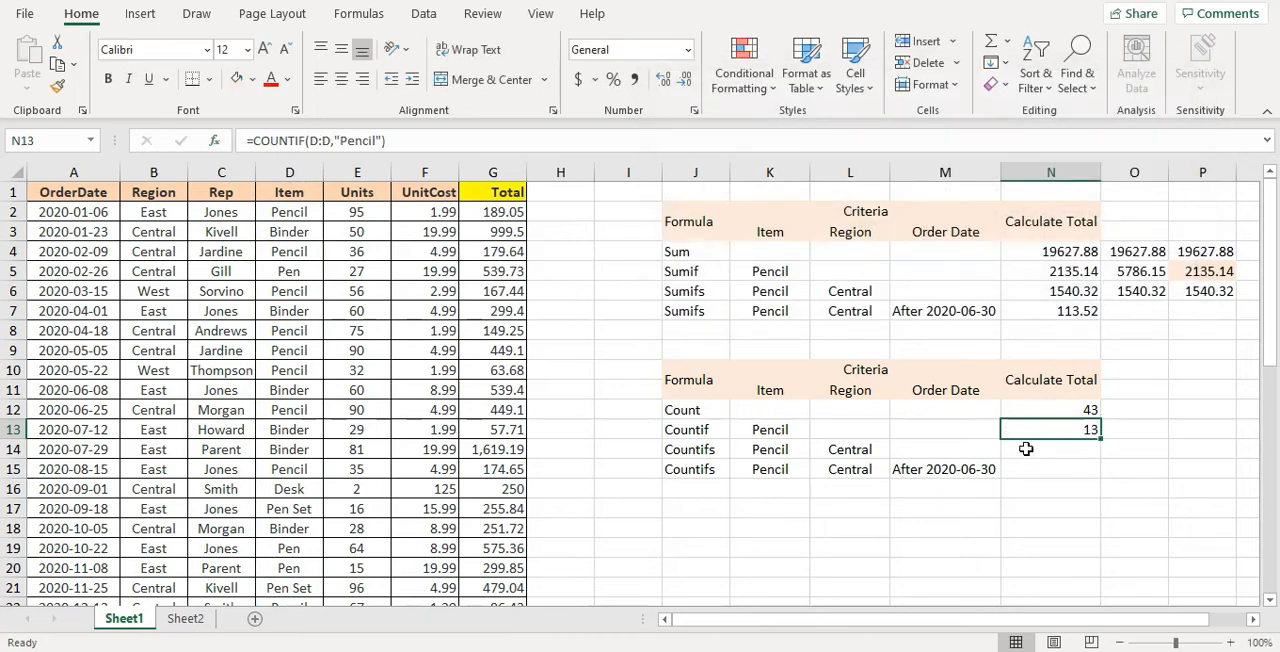
Search the available functions for "countifs" and insert the COUNTIFS function in cell N14
click(1026, 451)
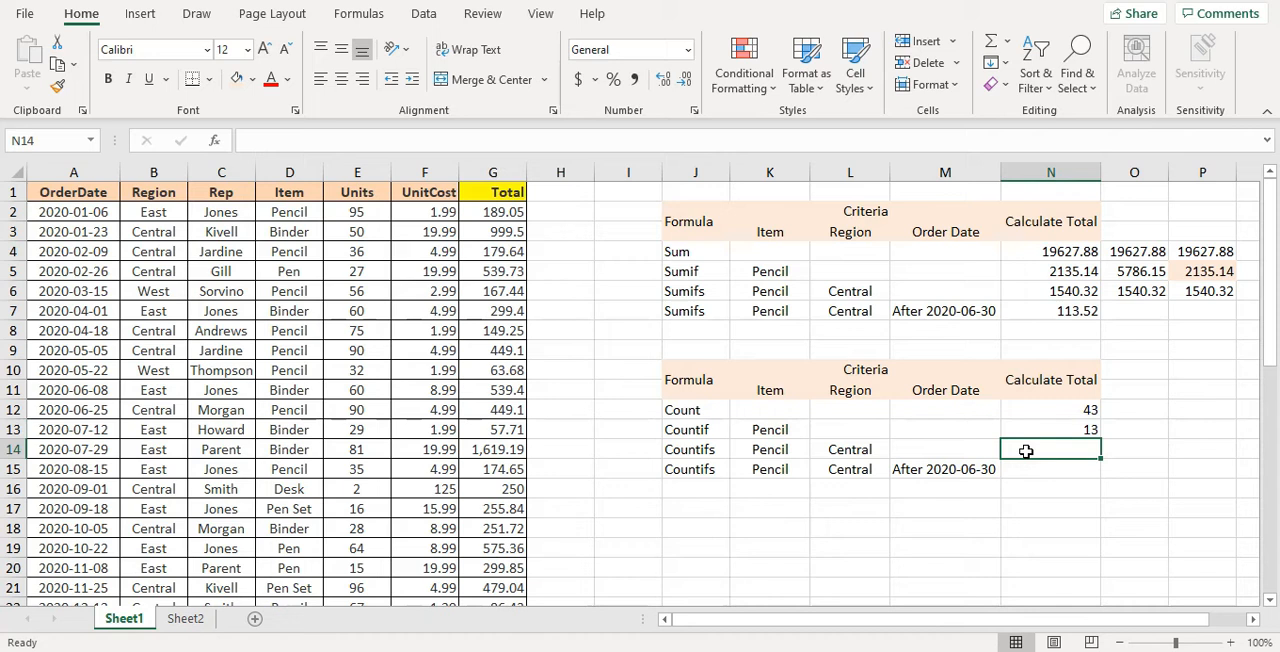
click(214, 141)
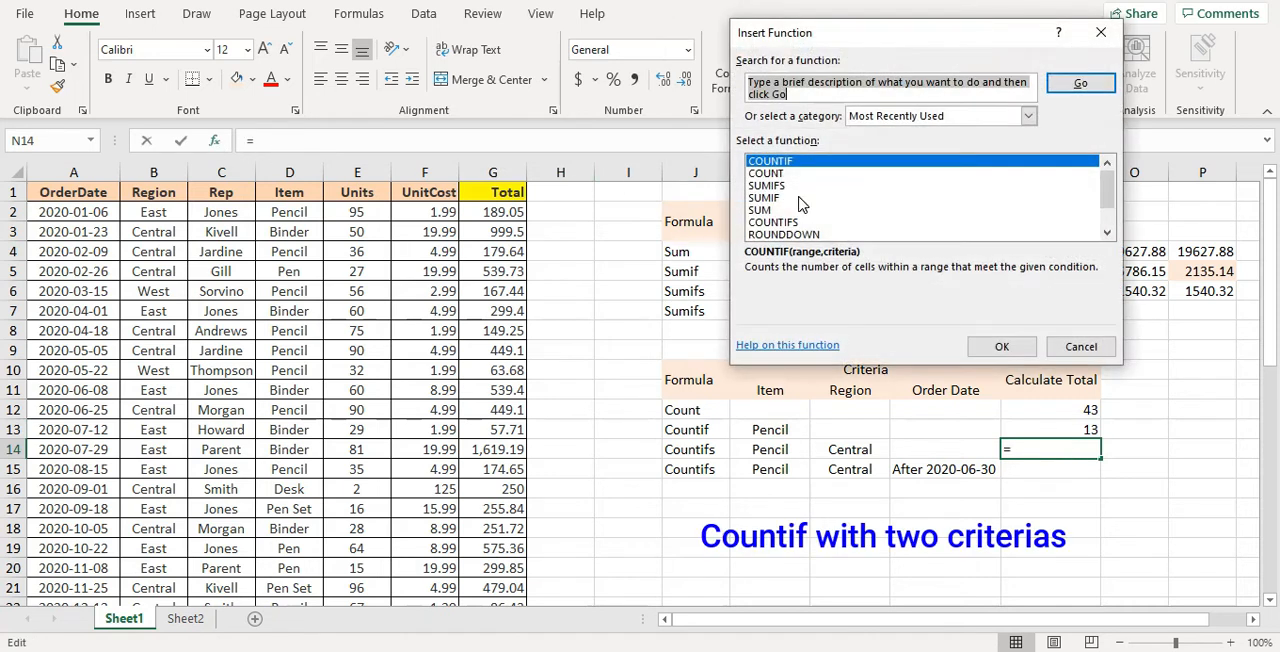
text(countifs)
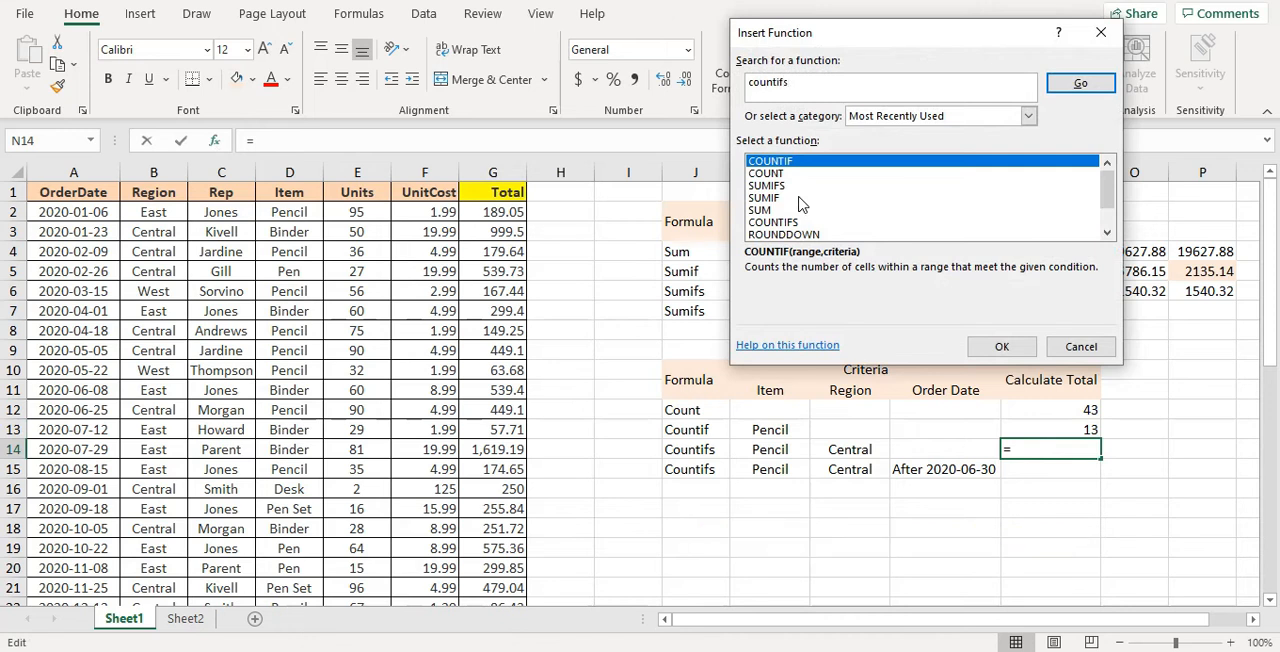
key(Return)
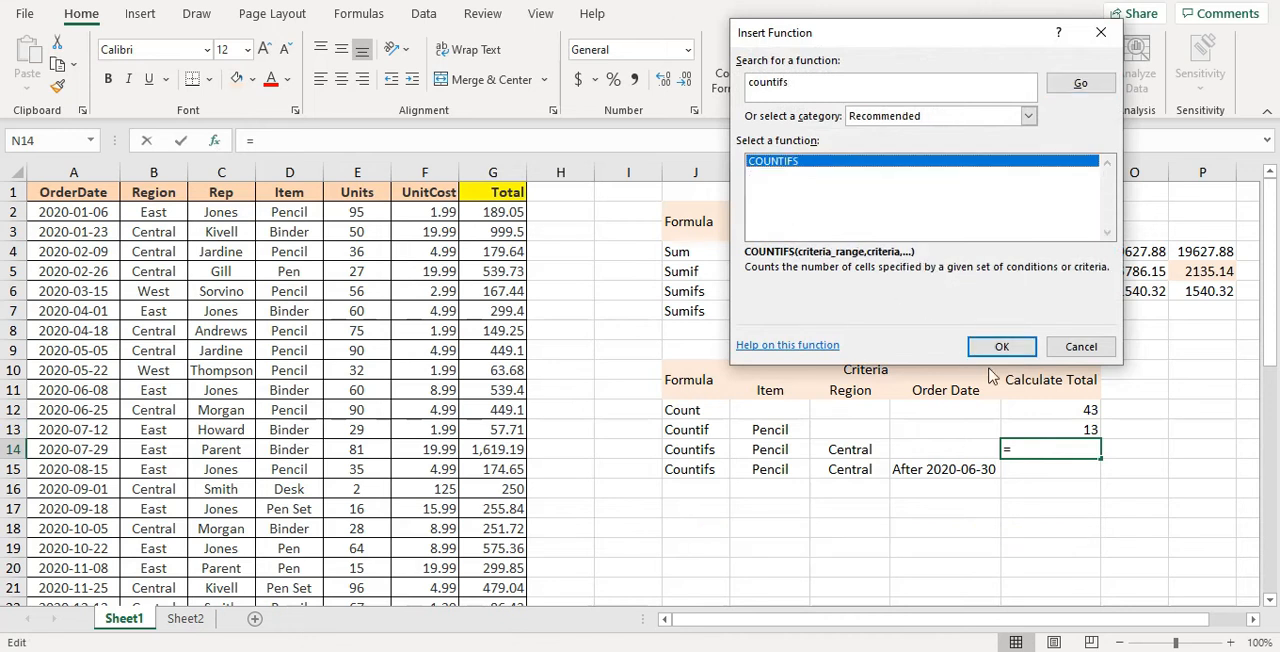
click(1002, 347)
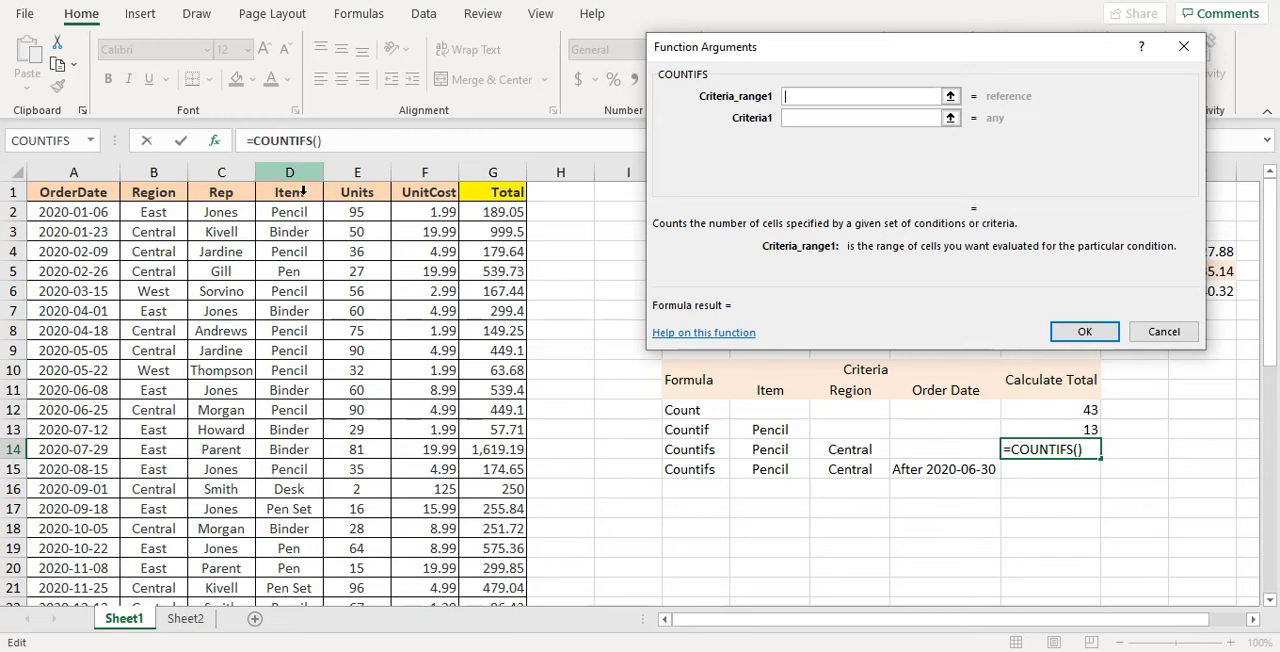
Set the first COUNTIFS condition for N14 to Pencil in the whole Item column D:D
click(302, 190)
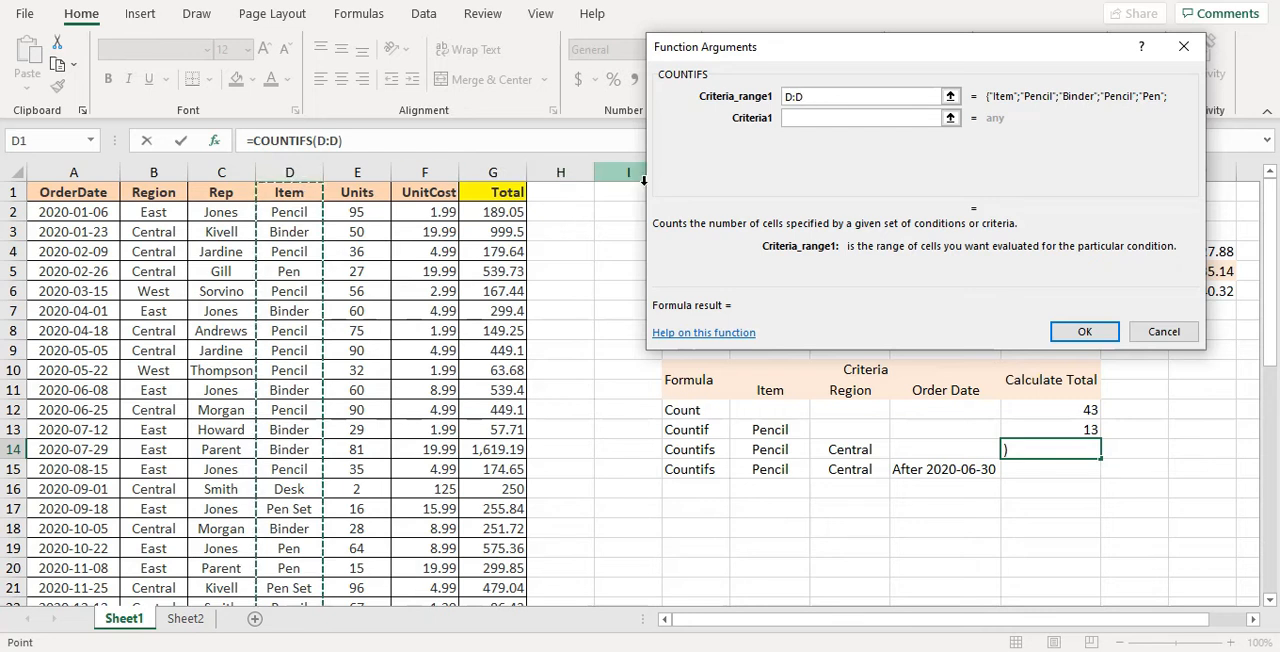
click(820, 127)
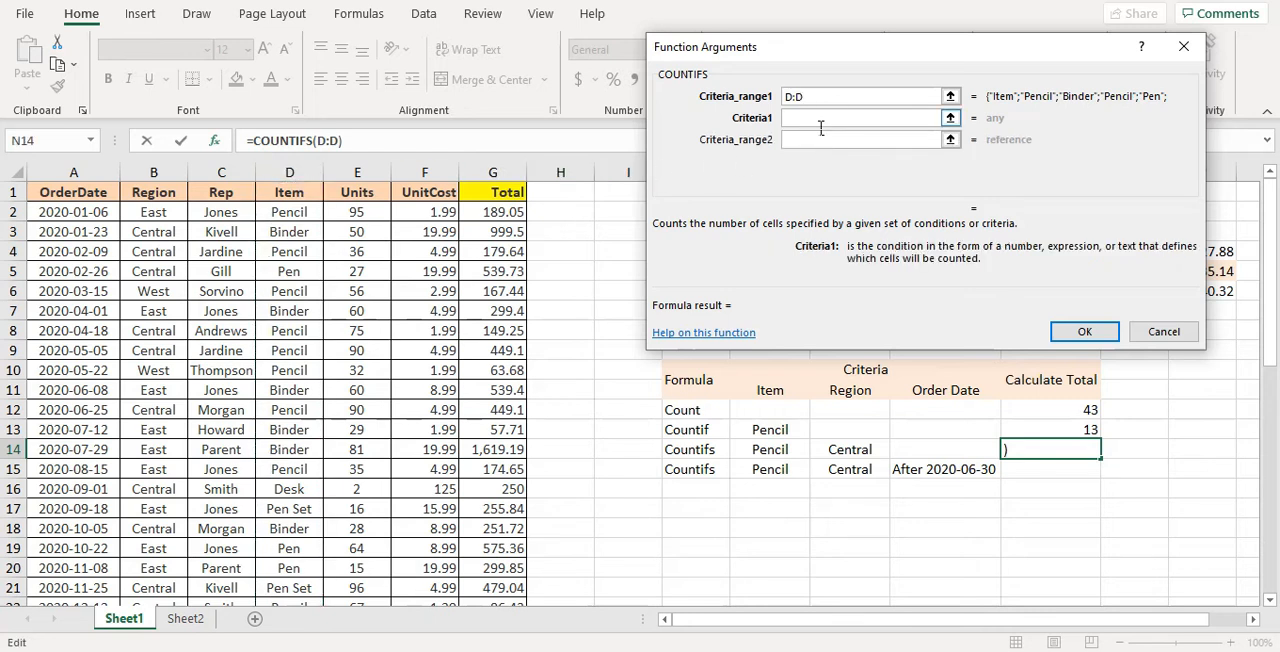
text(Pencil)
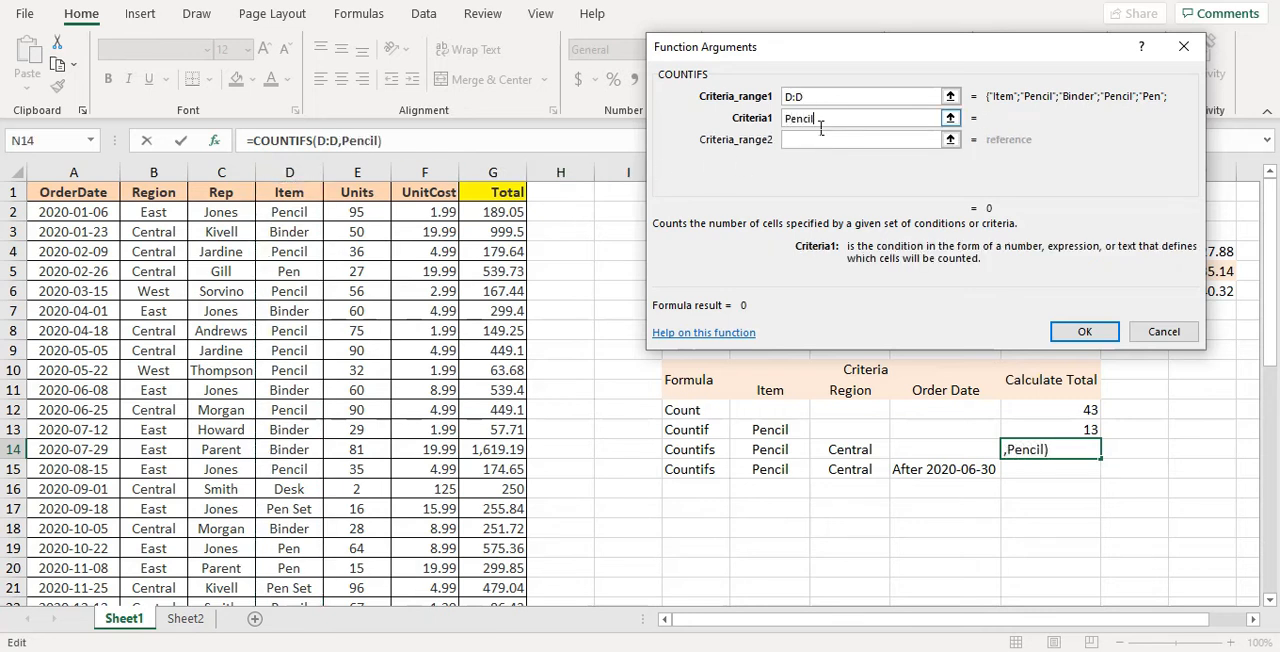
Set the second COUNTIFS condition for N14 to Central in the whole Region column B:B
click(812, 142)
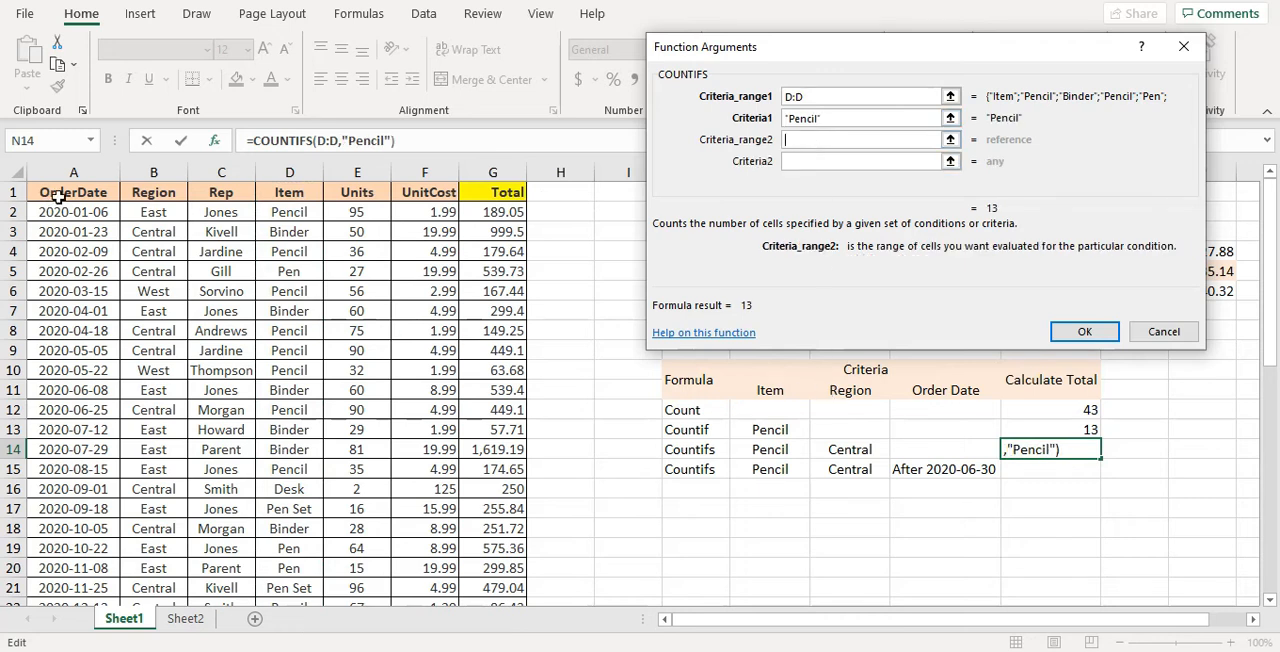
click(163, 190)
click(163, 172)
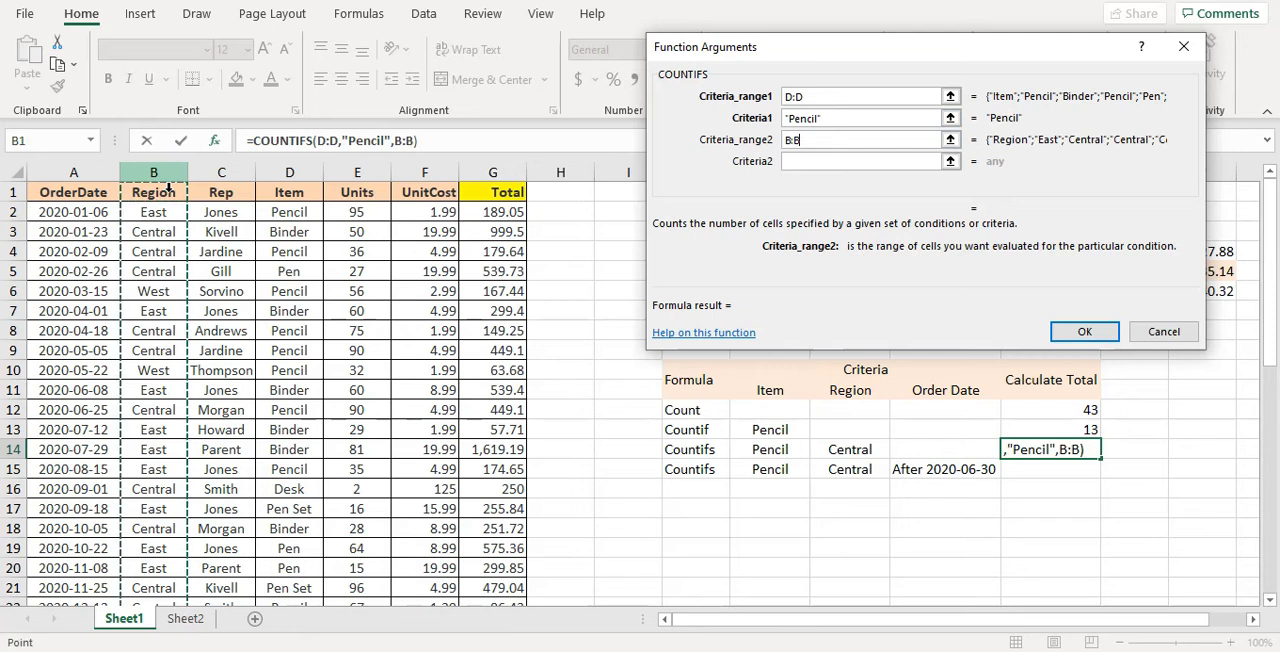
click(840, 163)
text(Central)
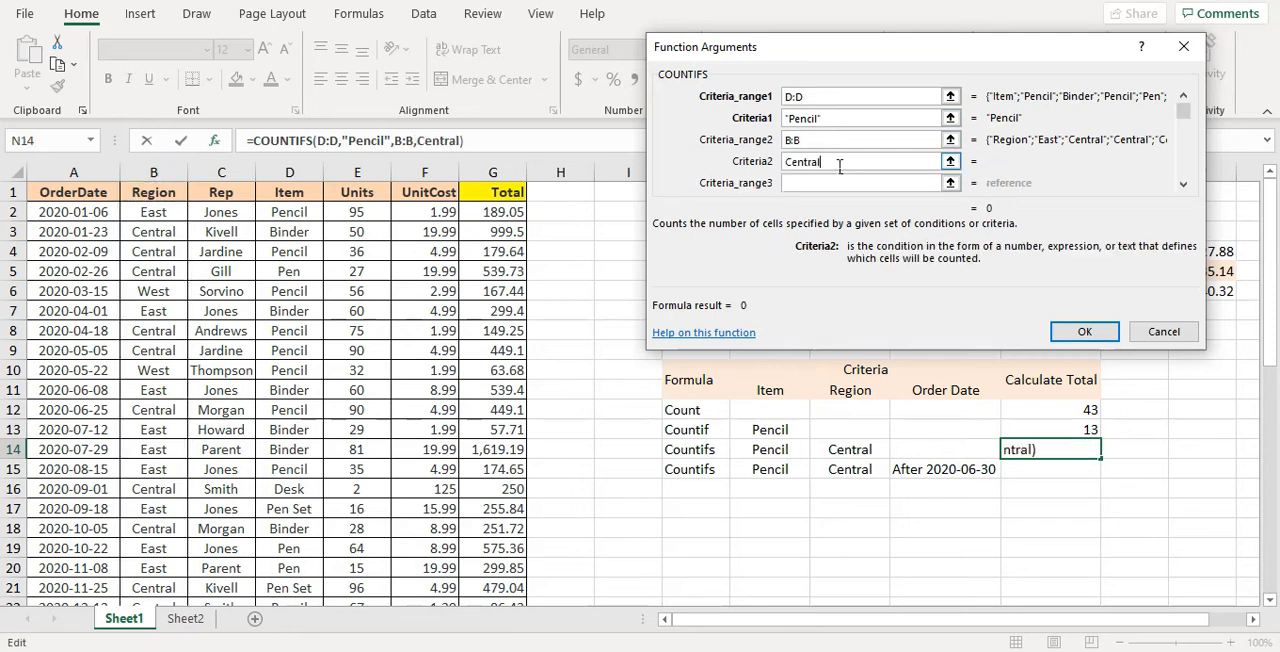
key(Tab)
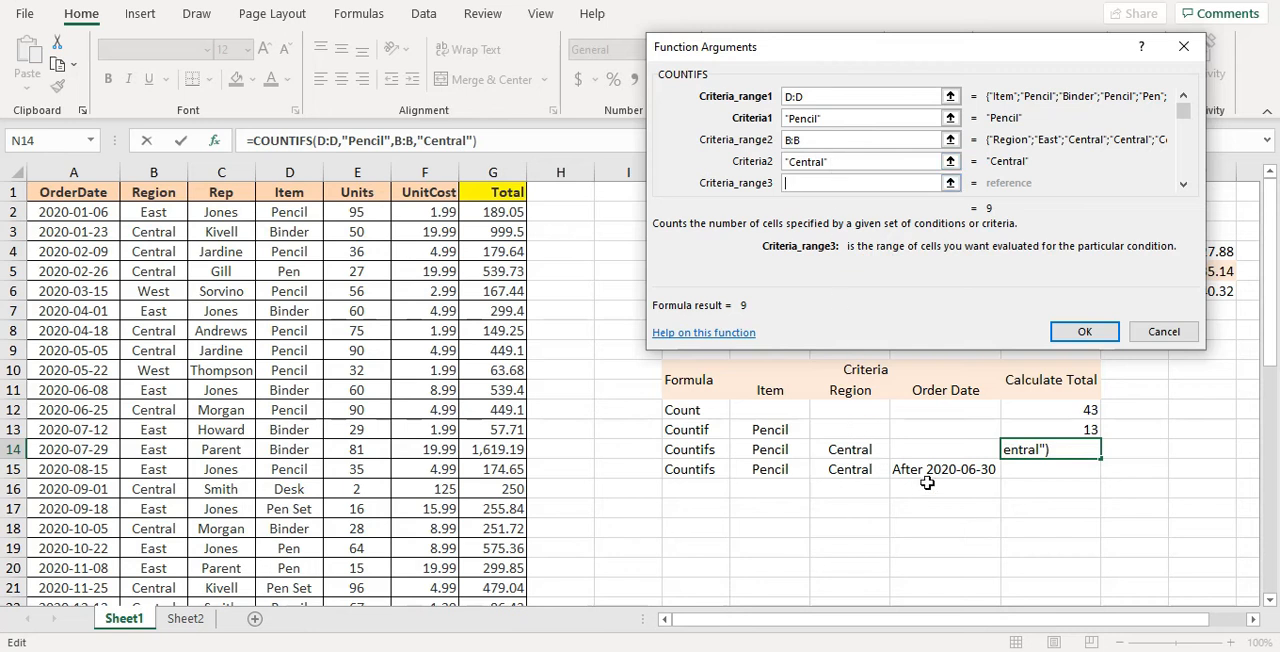
Set the third COUNTIFS condition to >2020-6-30 in the whole OrderDate column A:A and complete the formula in N14
click(69, 184)
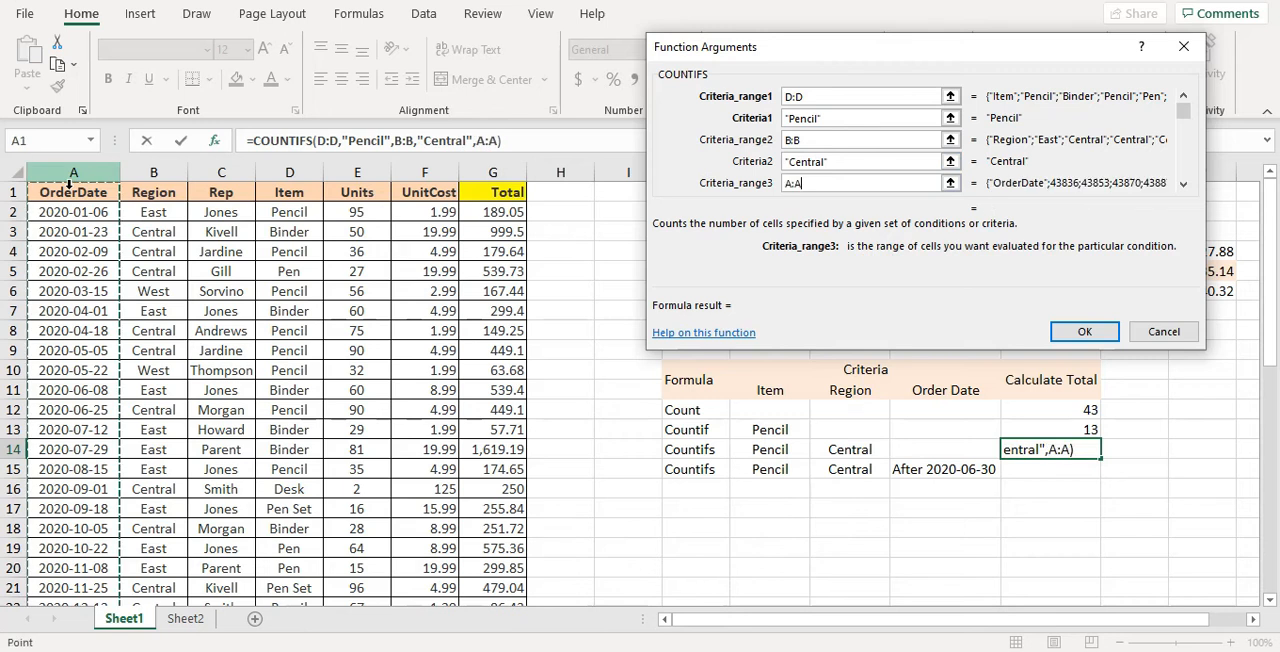
click(1183, 185)
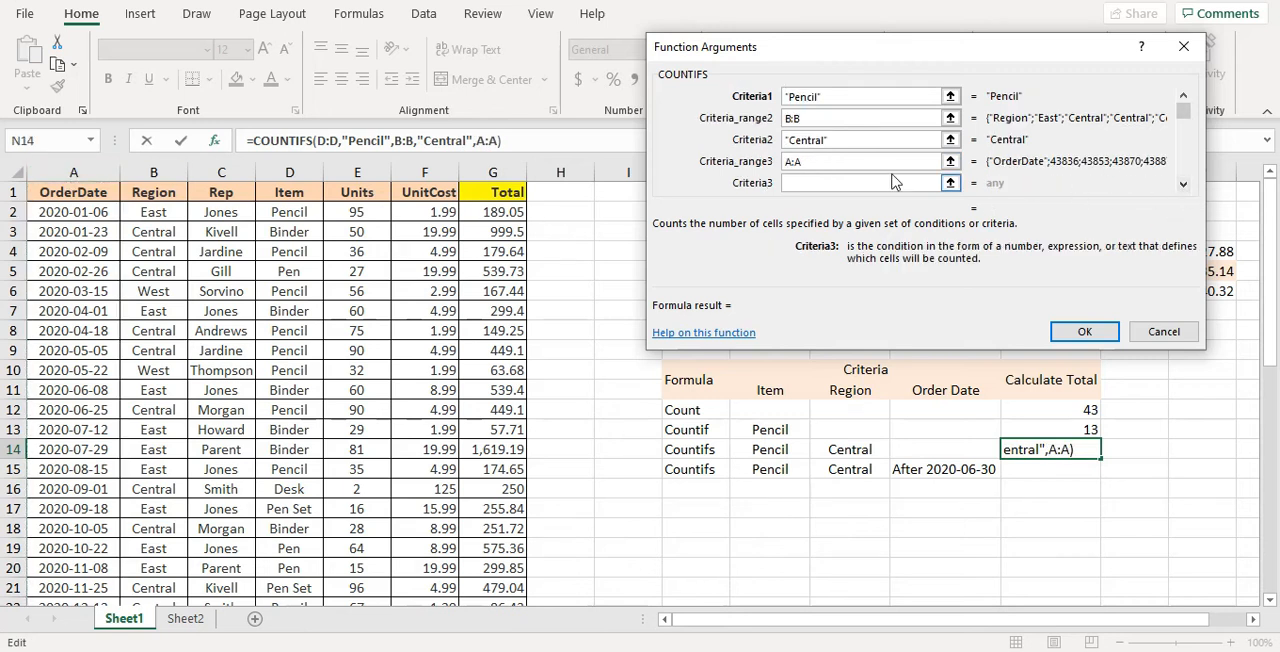
text(>2020)
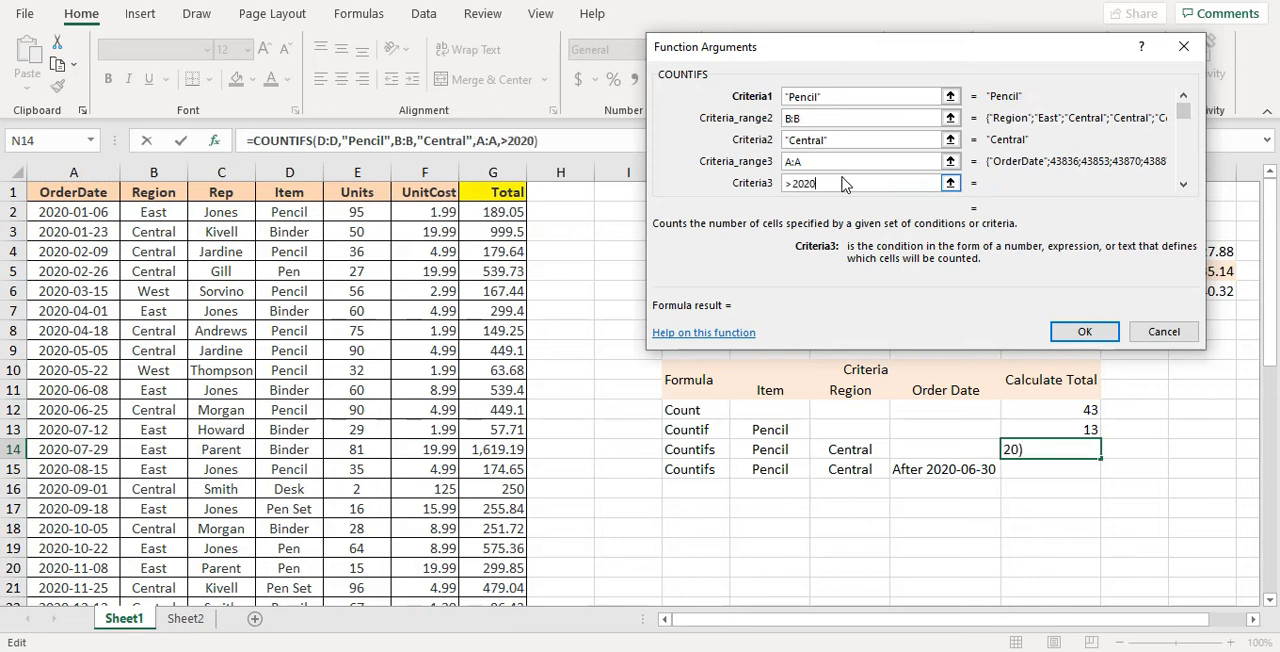
text(-6-30)
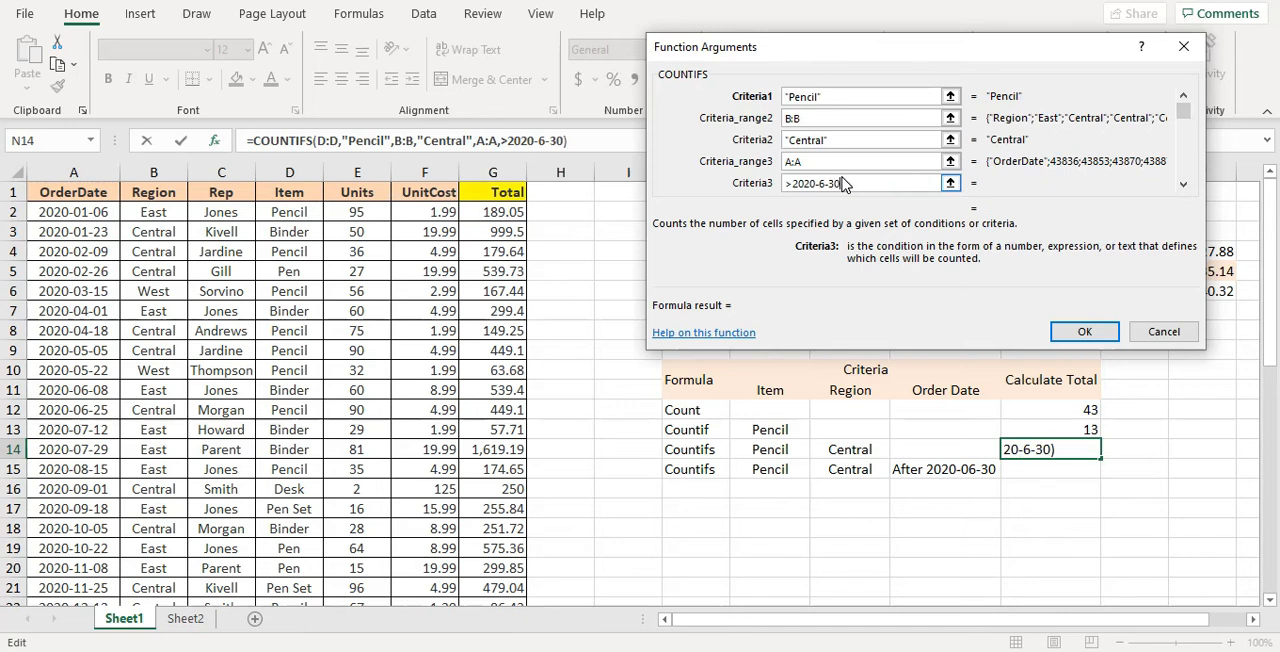
click(1084, 332)
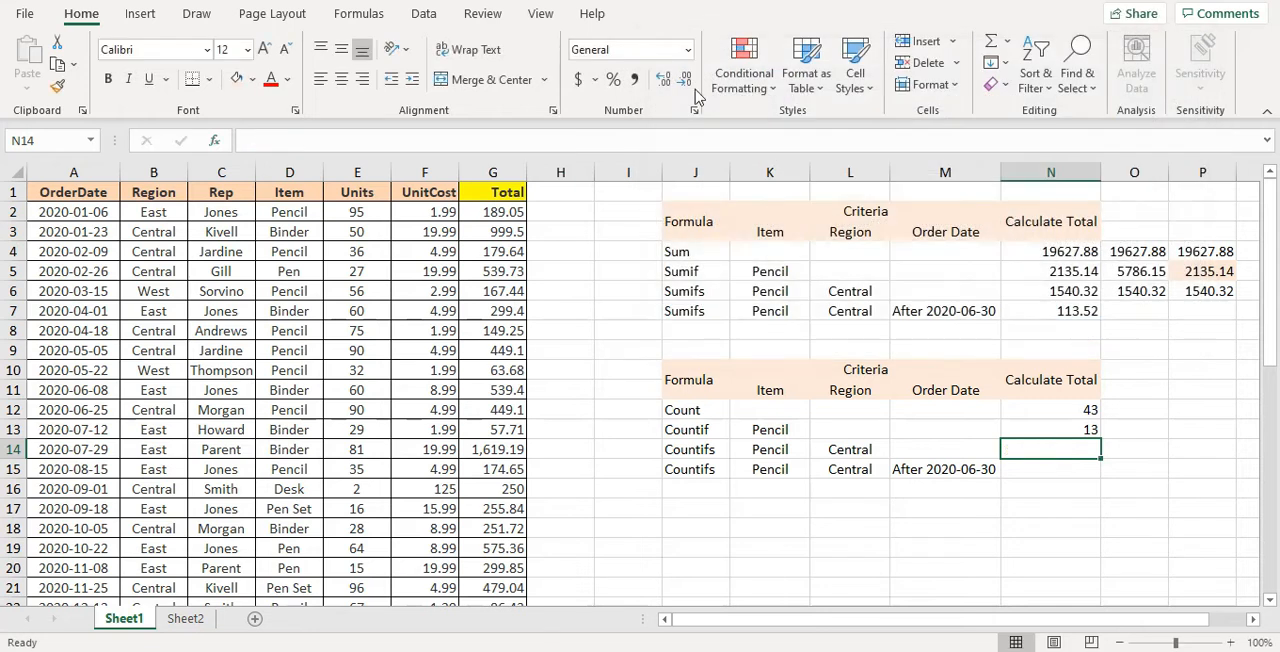
Find the COUNTIFS function with the search term "countifs" and insert it in the empty cell N14
click(212, 141)
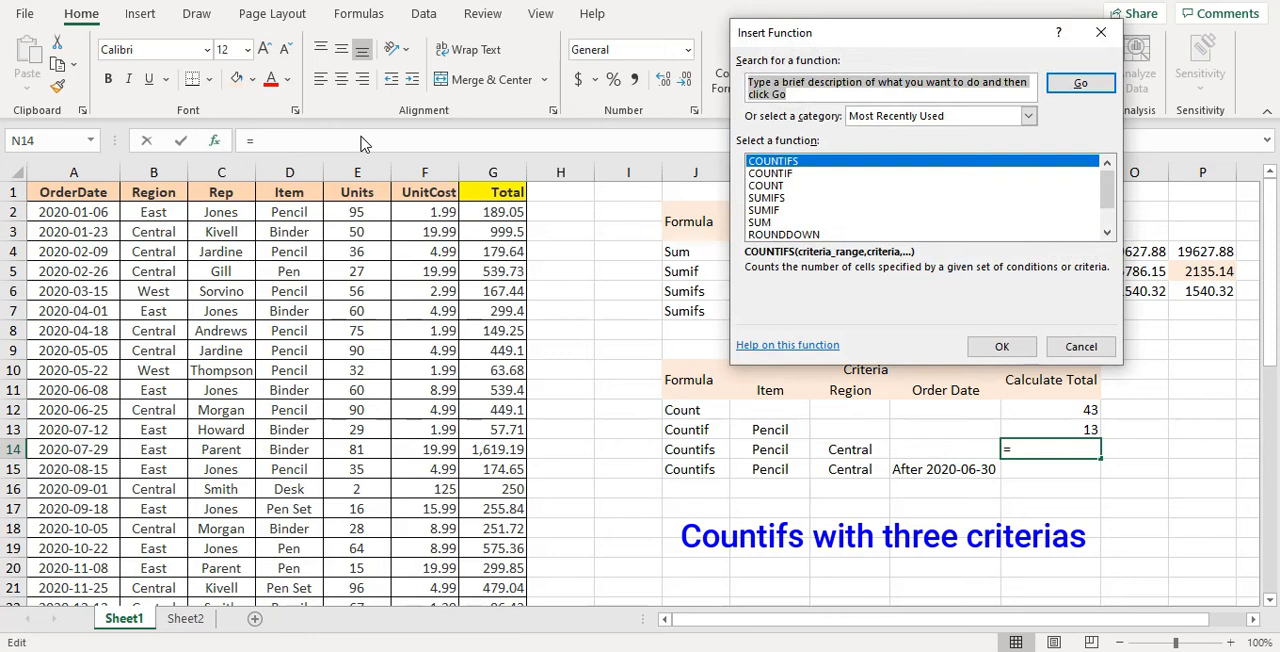
text(countifs)
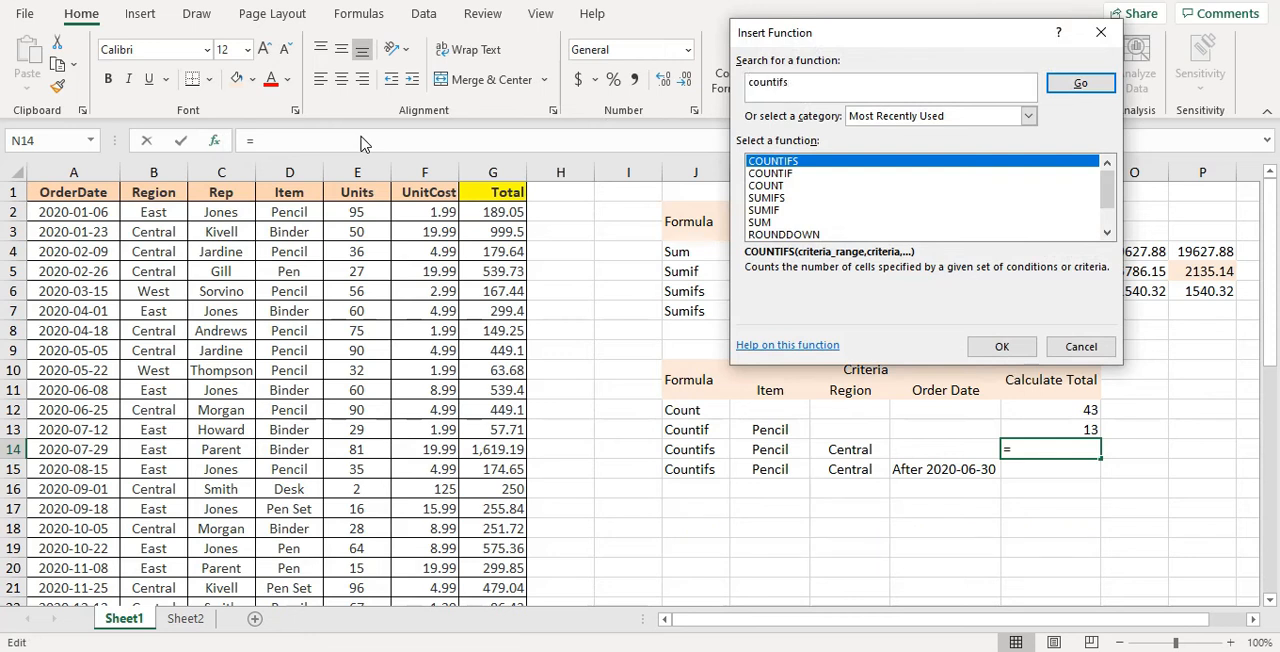
click(1078, 83)
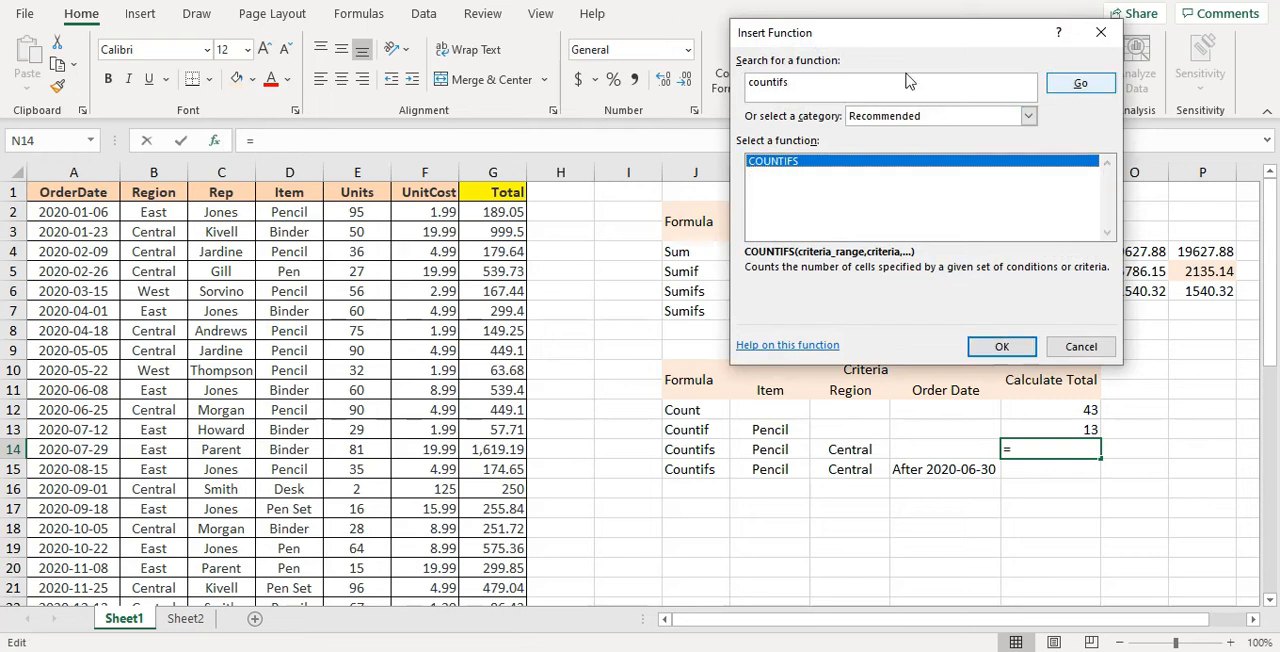
click(1000, 346)
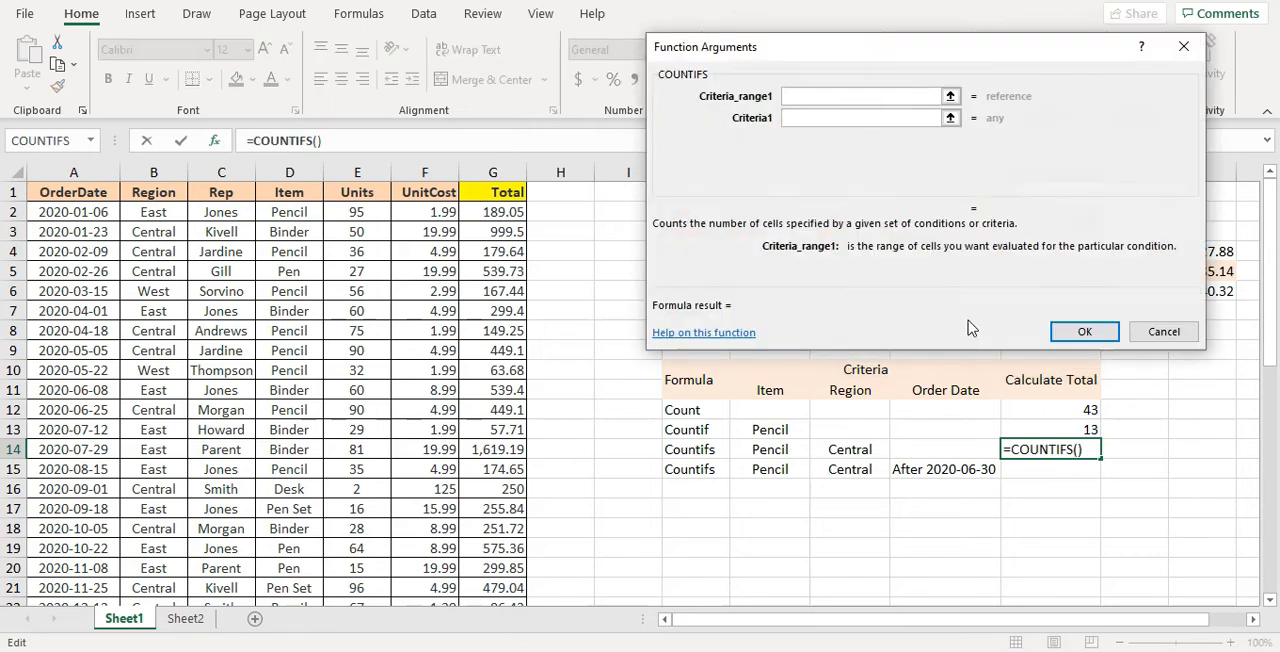
Set the first COUNTIFS condition for N14 to Pencil in the whole Item column D:D
click(311, 188)
click(815, 122)
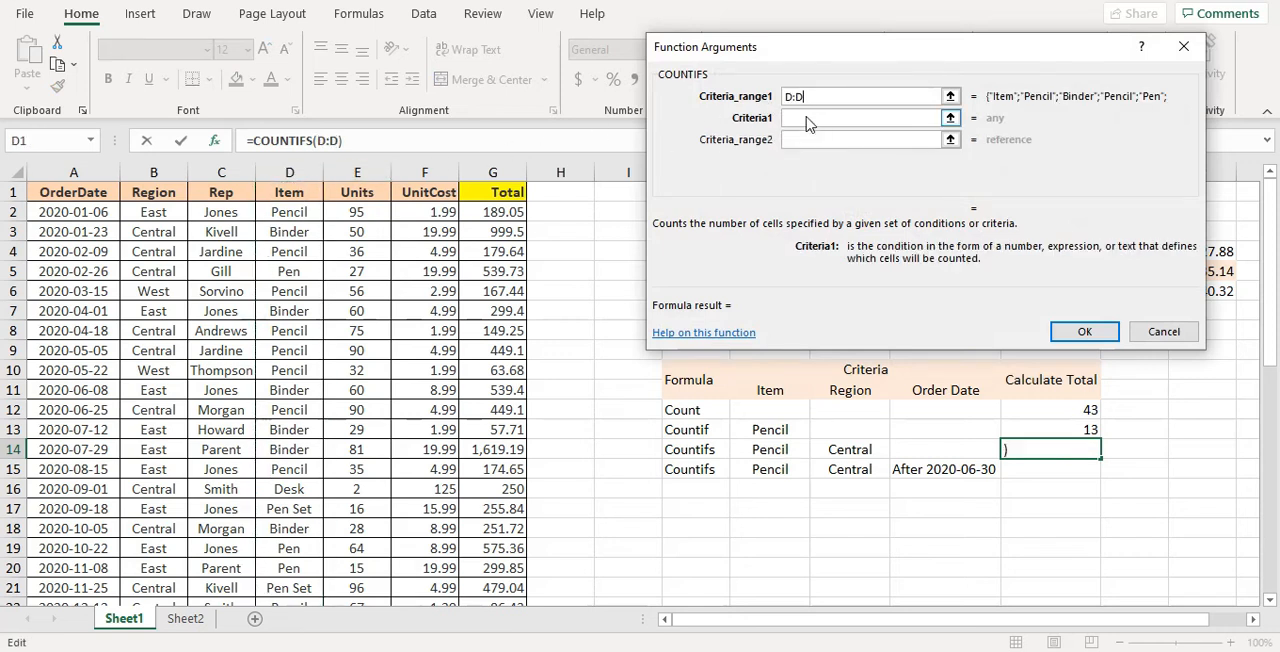
text(Pencil)
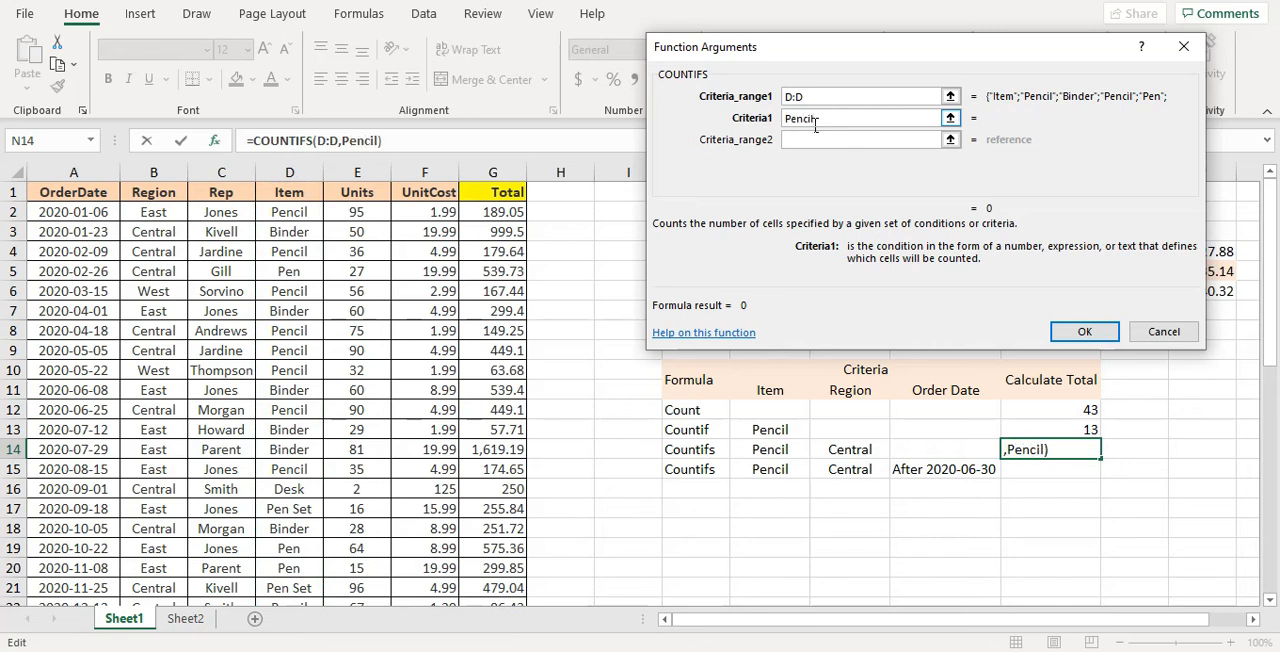
Set the second COUNTIFS condition to Central in the whole Region column B:B and complete the formula in N14
click(808, 139)
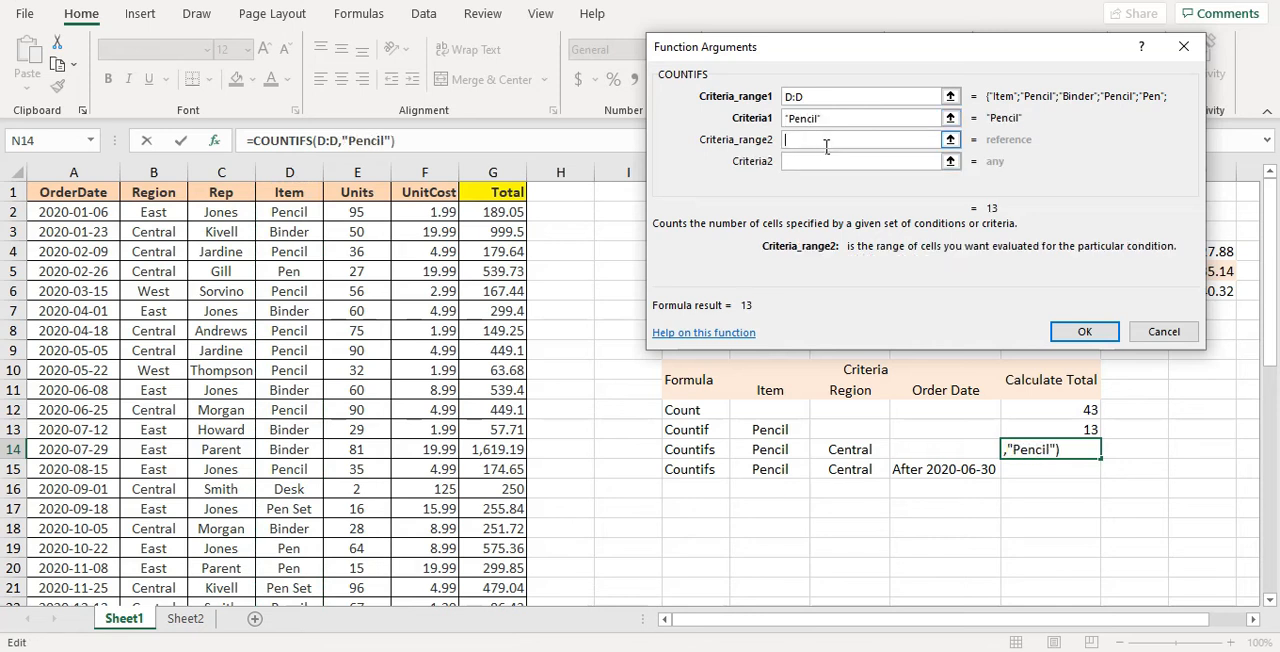
click(189, 181)
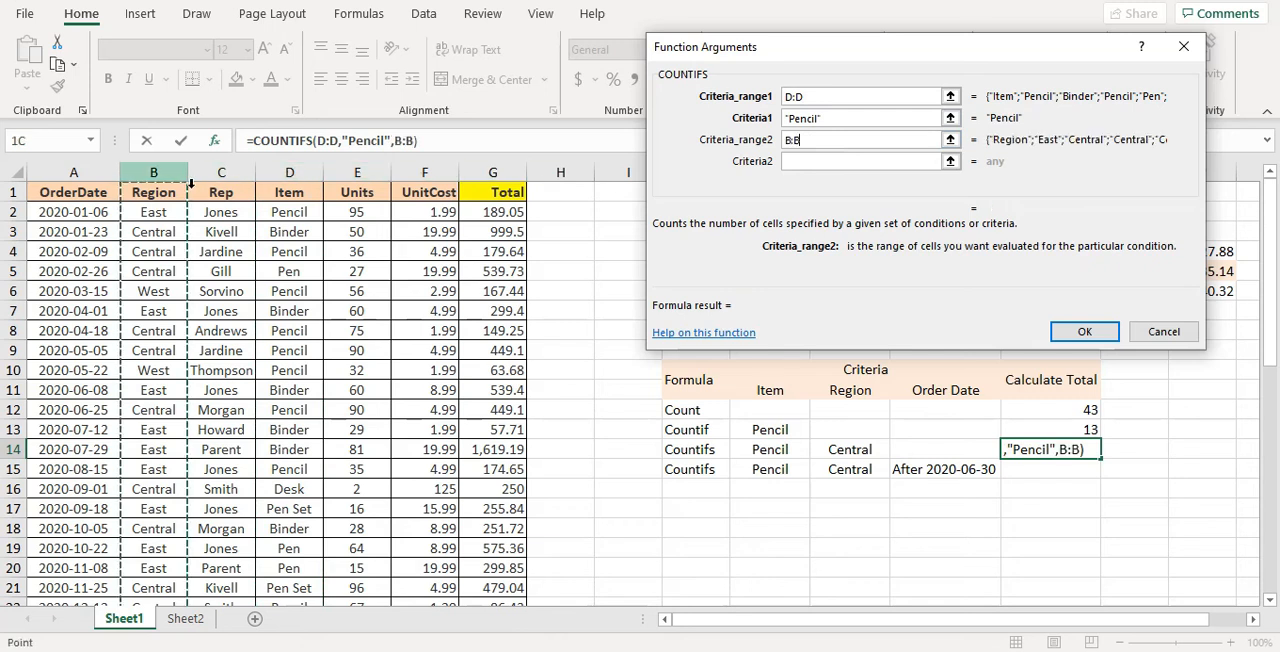
click(848, 164)
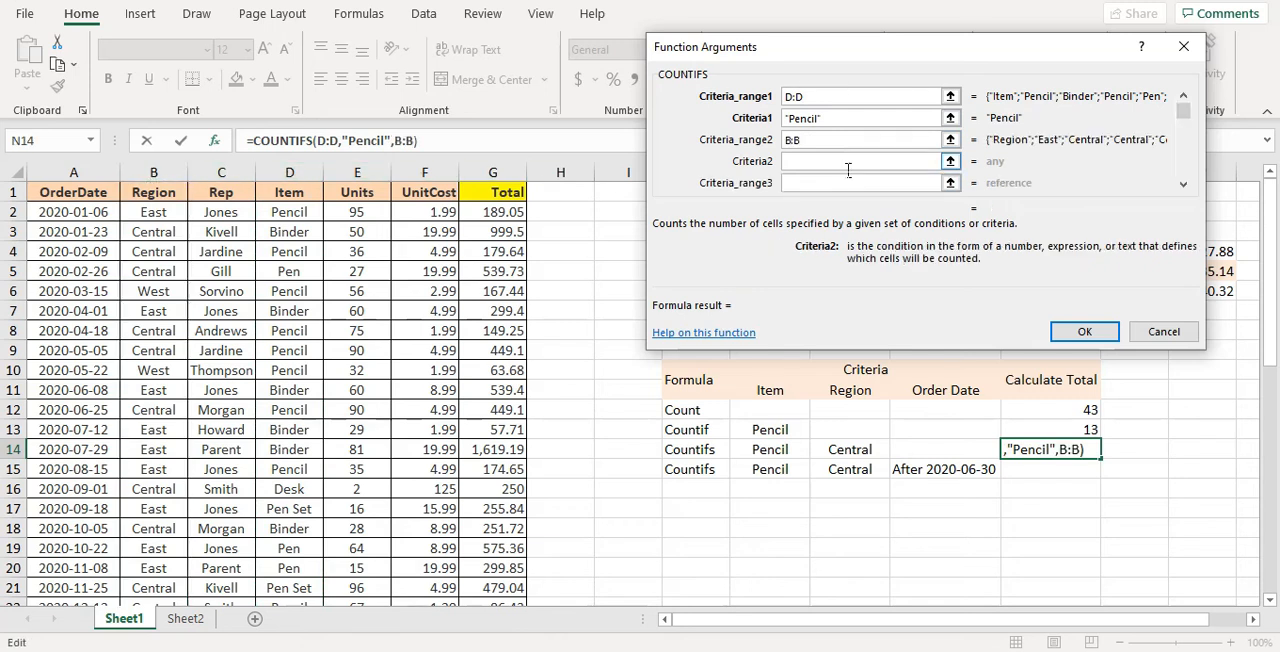
text(Cent)
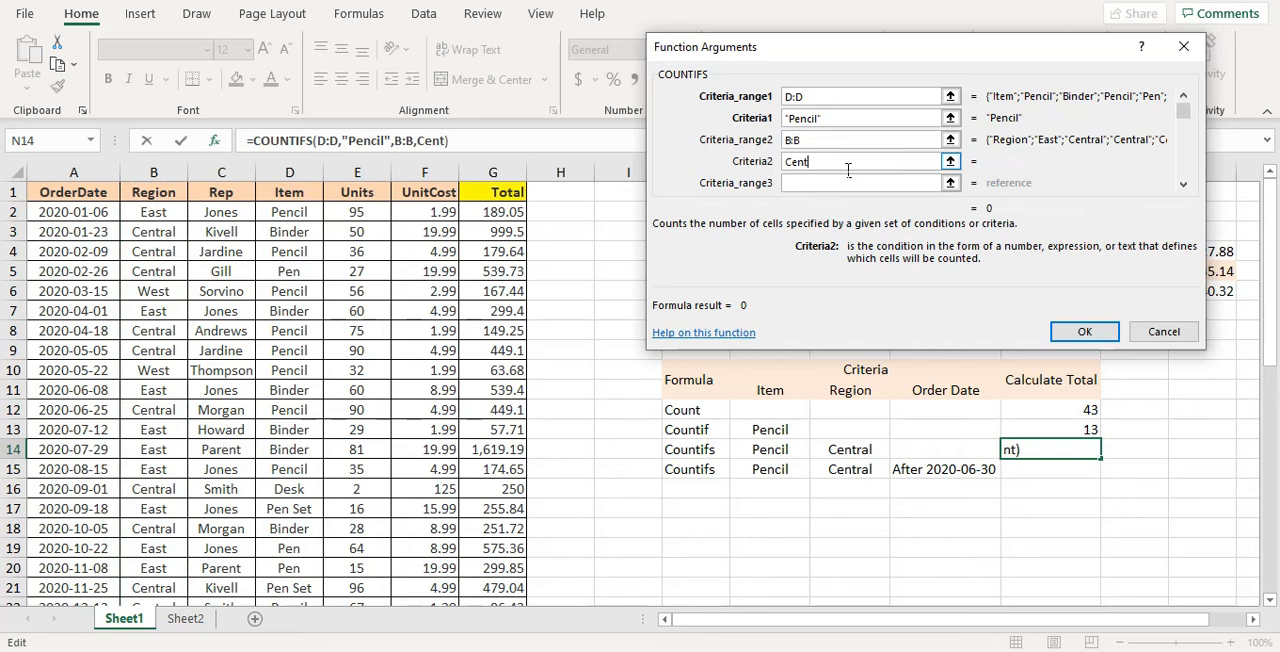
text(ral)
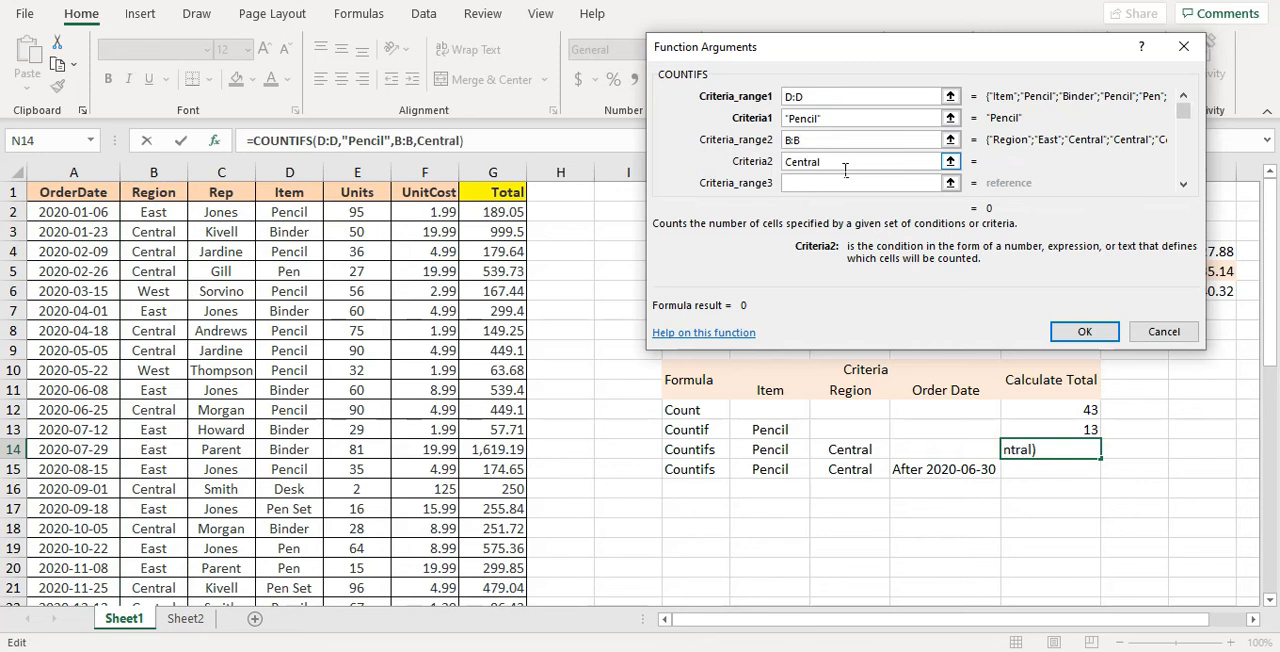
click(1074, 331)
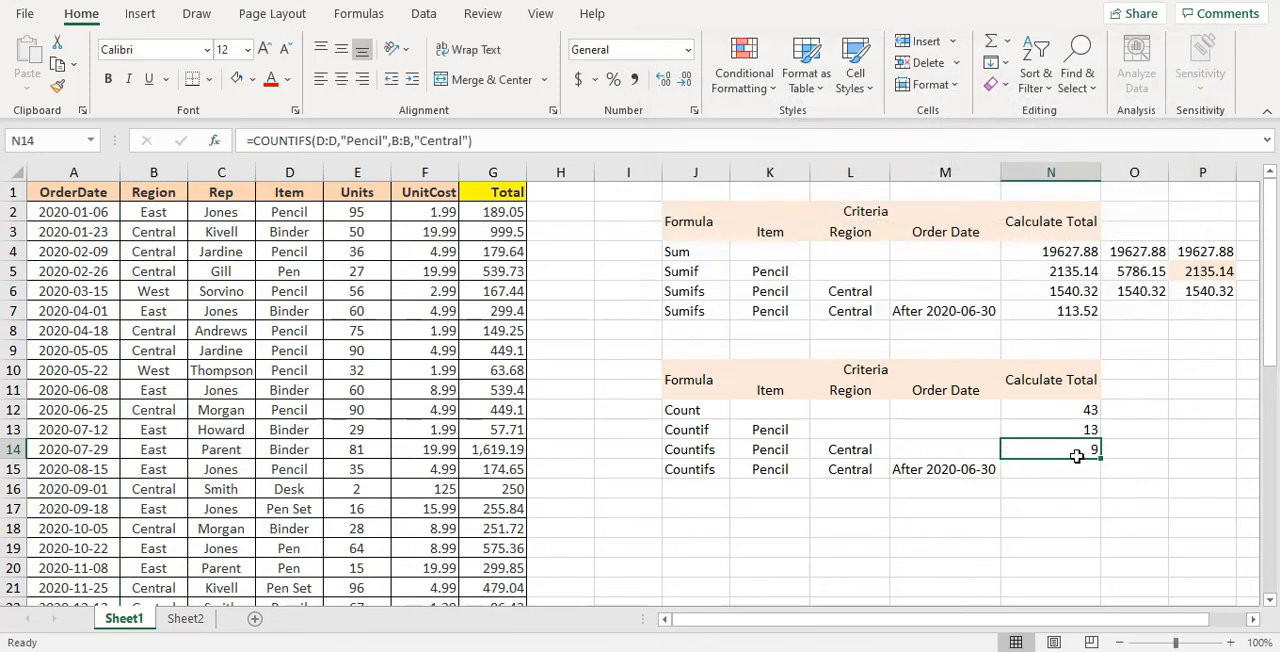
Insert a COUNTIFS function in N15 with Pencil in the whole Item column D:D as its first condition
key(Return)
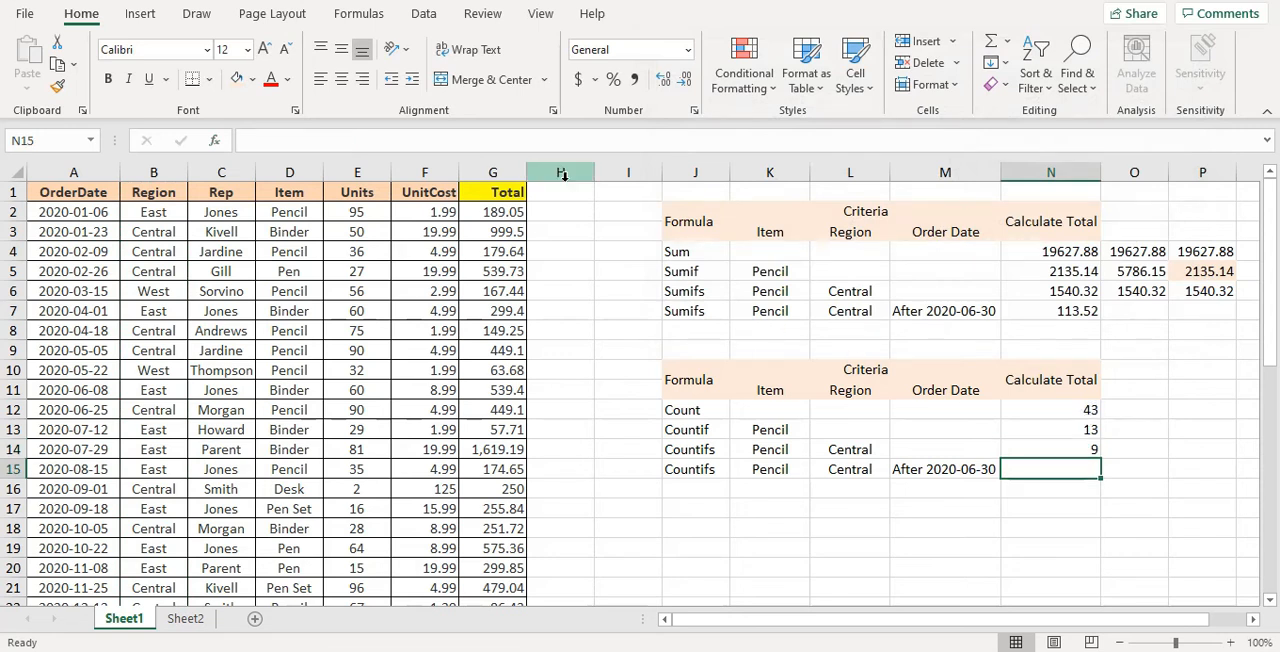
click(218, 140)
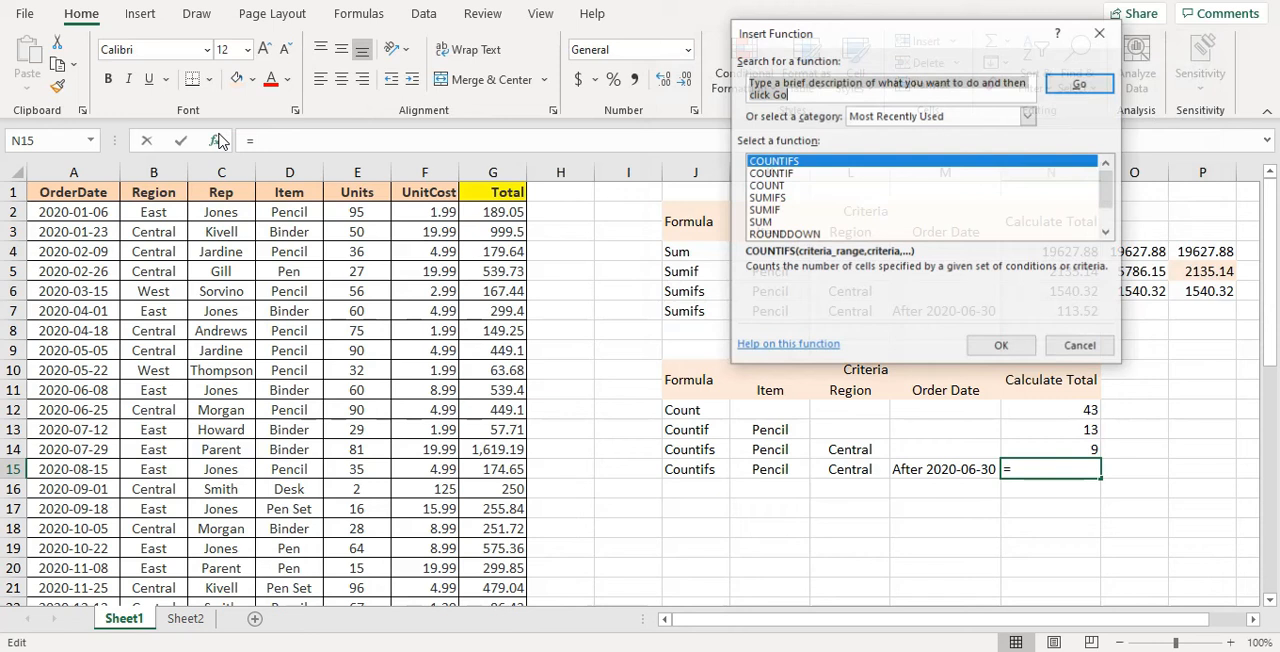
double_click(873, 170)
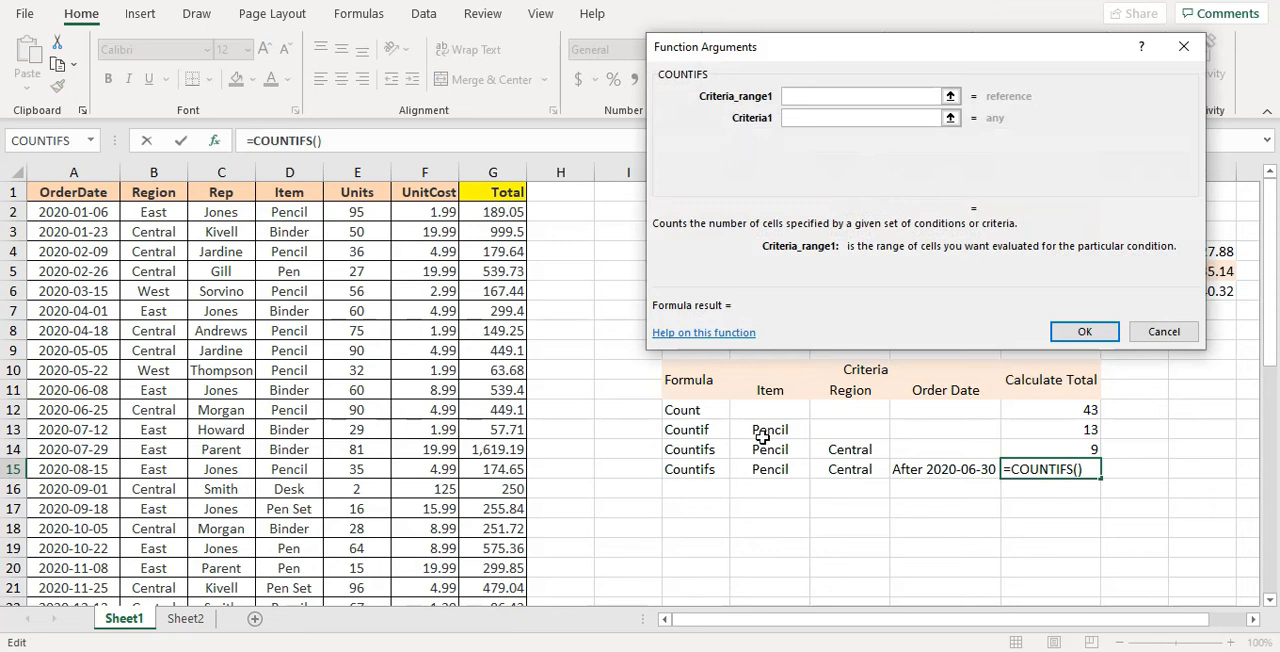
click(310, 190)
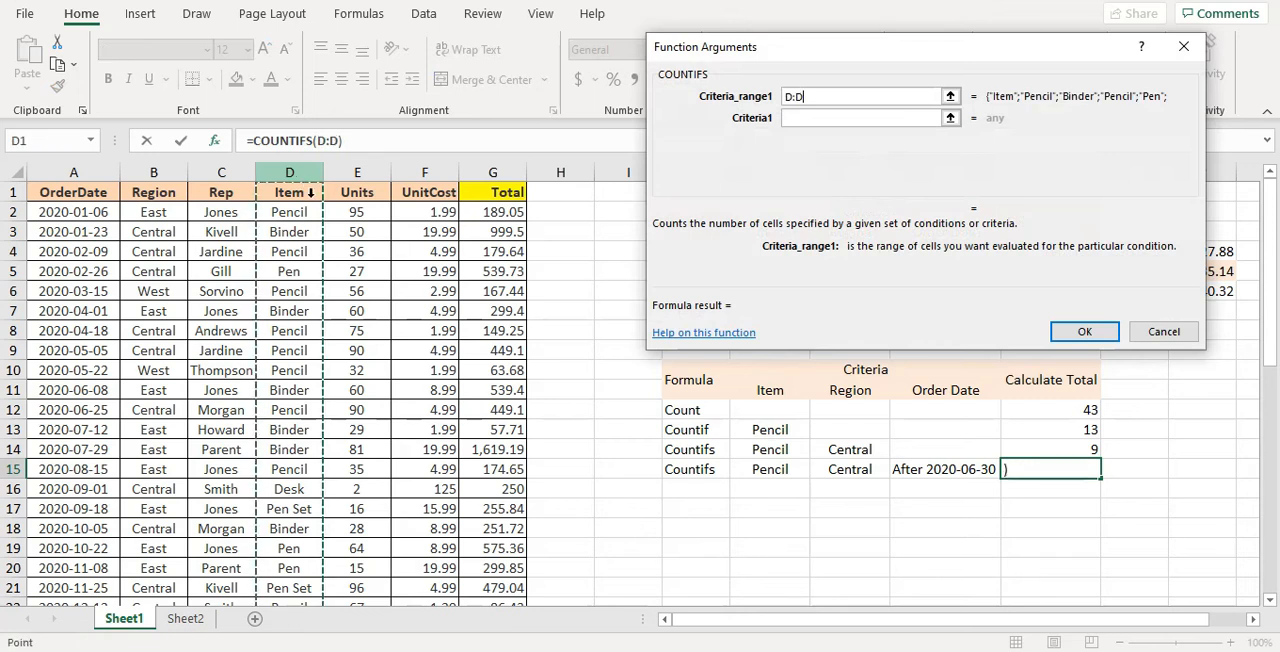
click(808, 119)
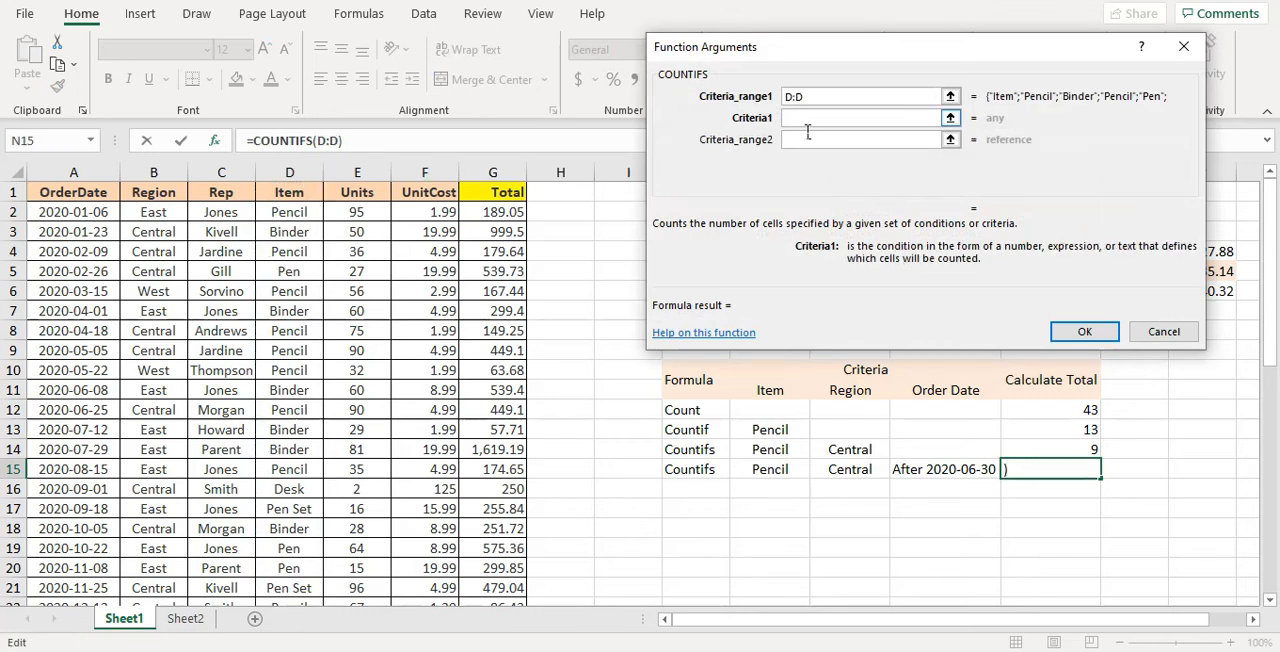
text(Pencil)
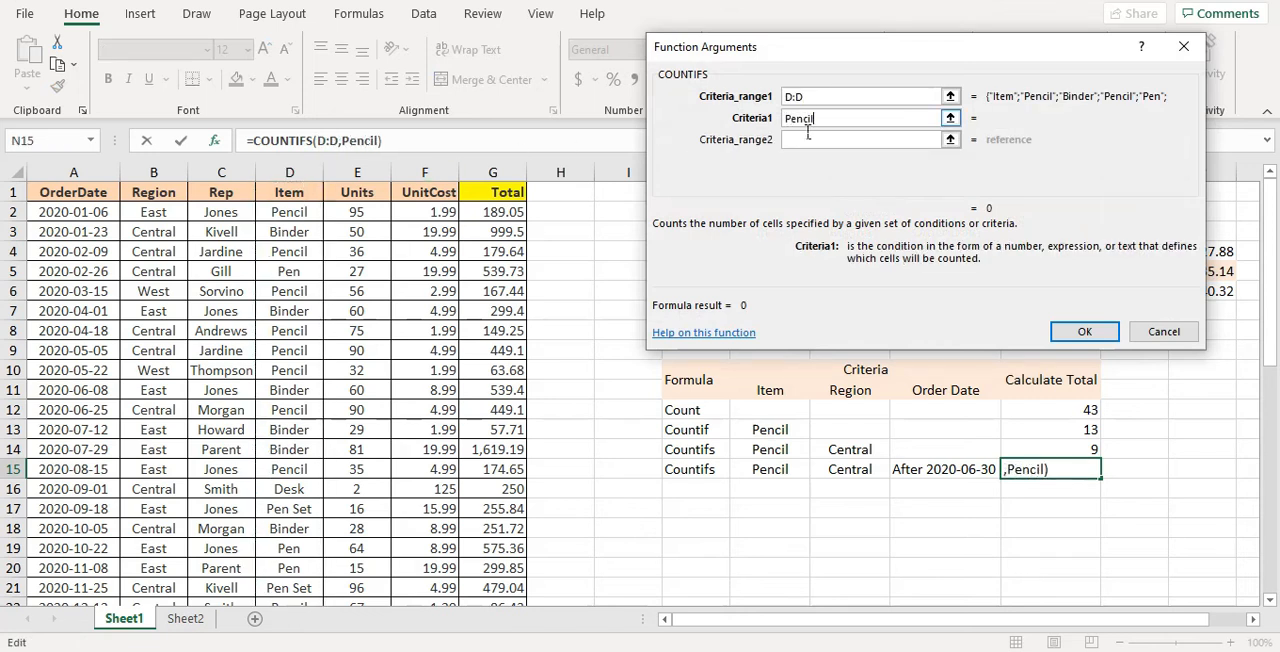
Set the second COUNTIFS condition for N15 to Central in the whole Region column B:B
click(808, 138)
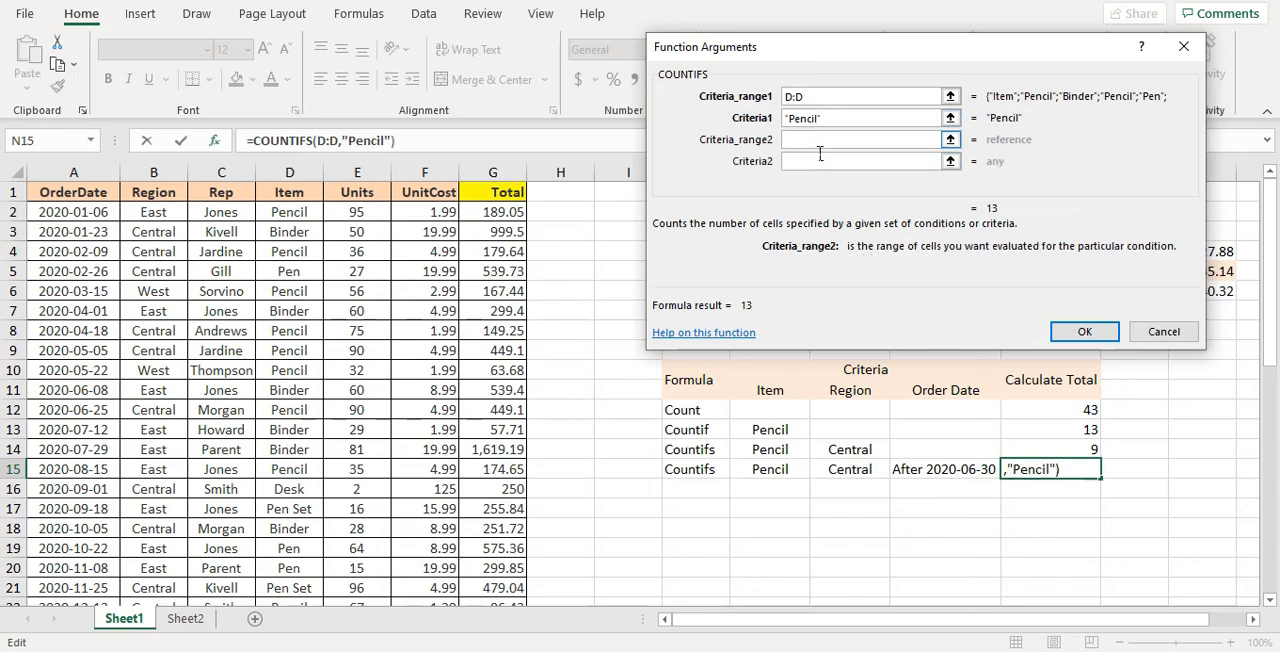
click(168, 172)
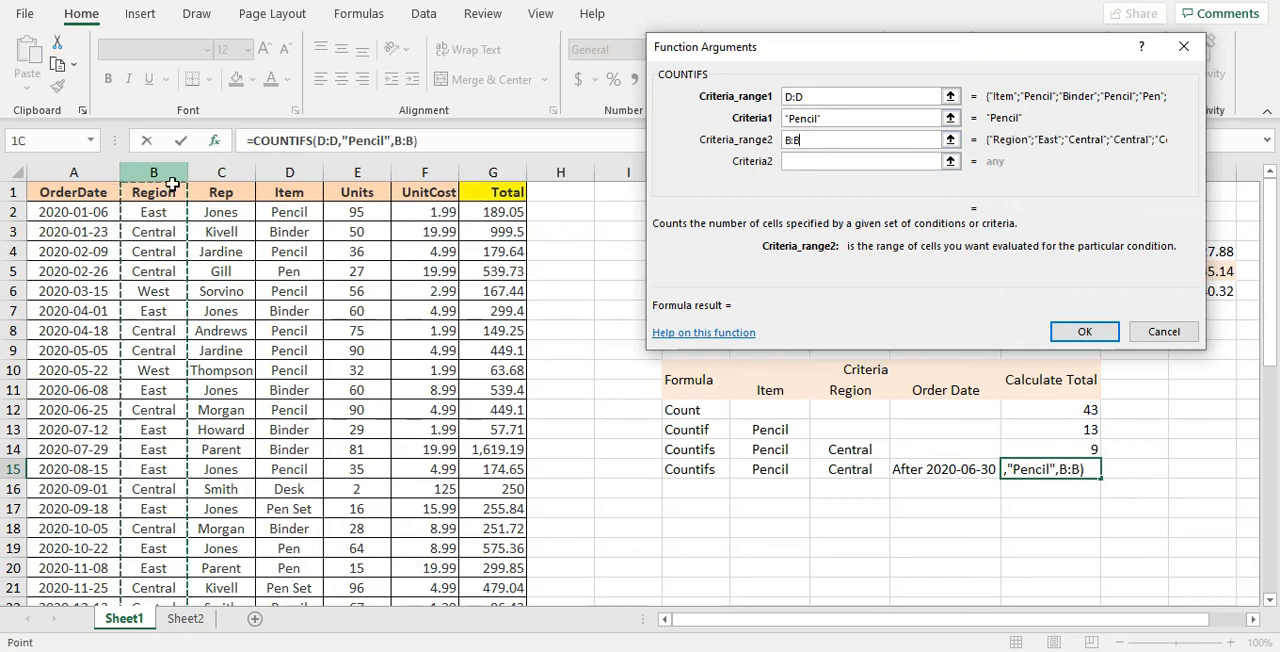
click(813, 163)
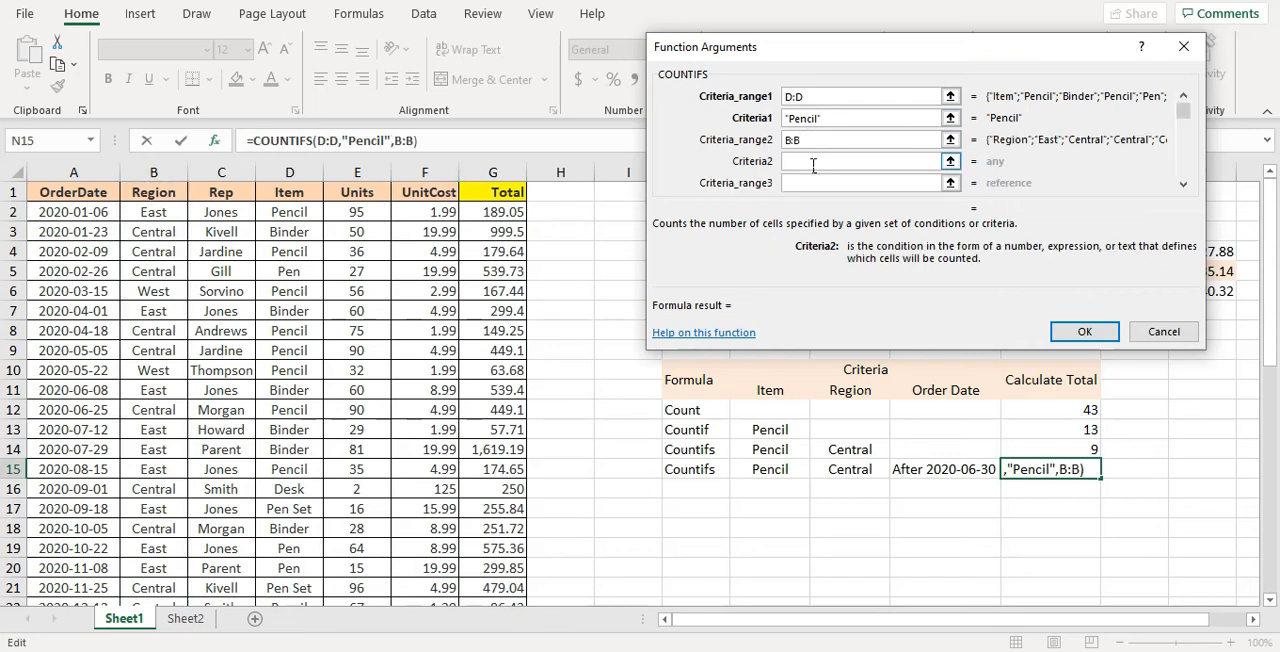
text(Central)
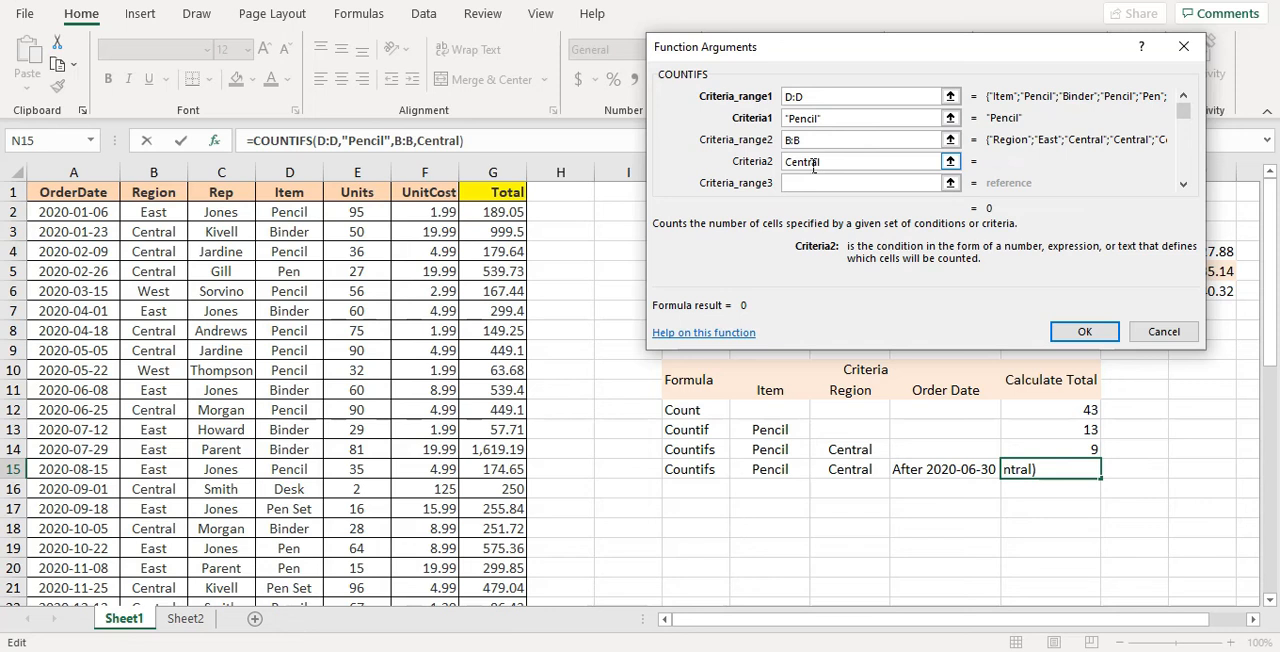
Set the third COUNTIFS condition to >2020-6-30 in the whole OrderDate column A:A and complete the formula in N15
click(812, 183)
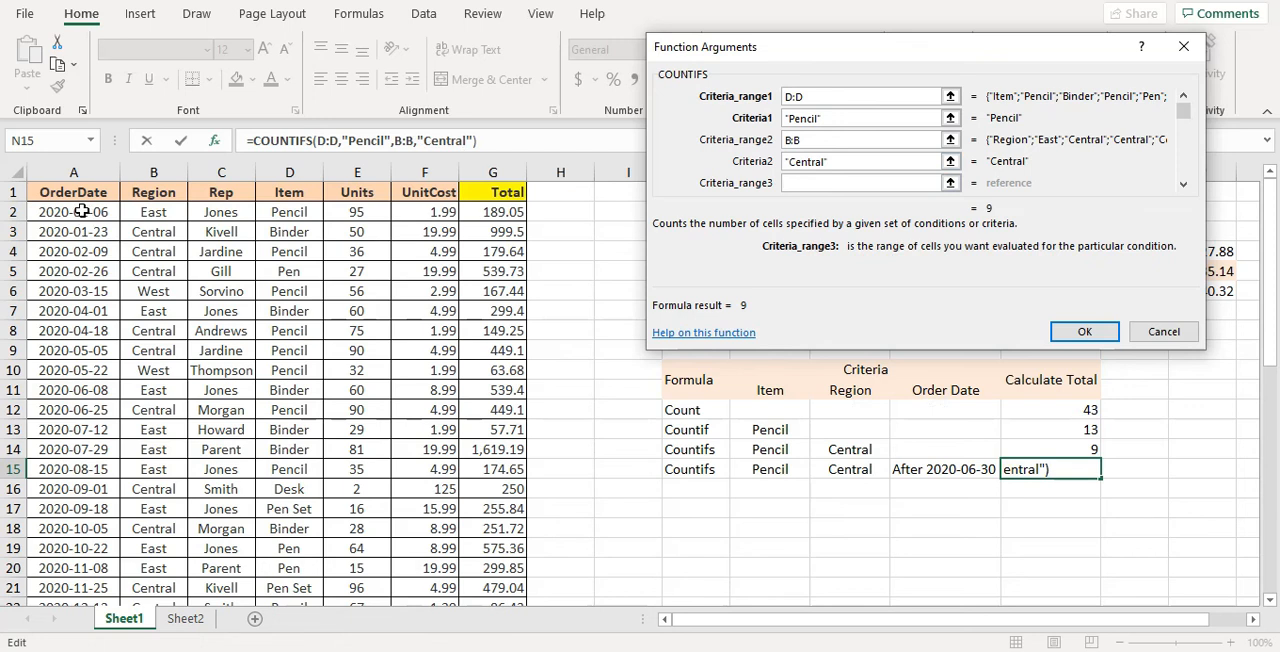
click(73, 172)
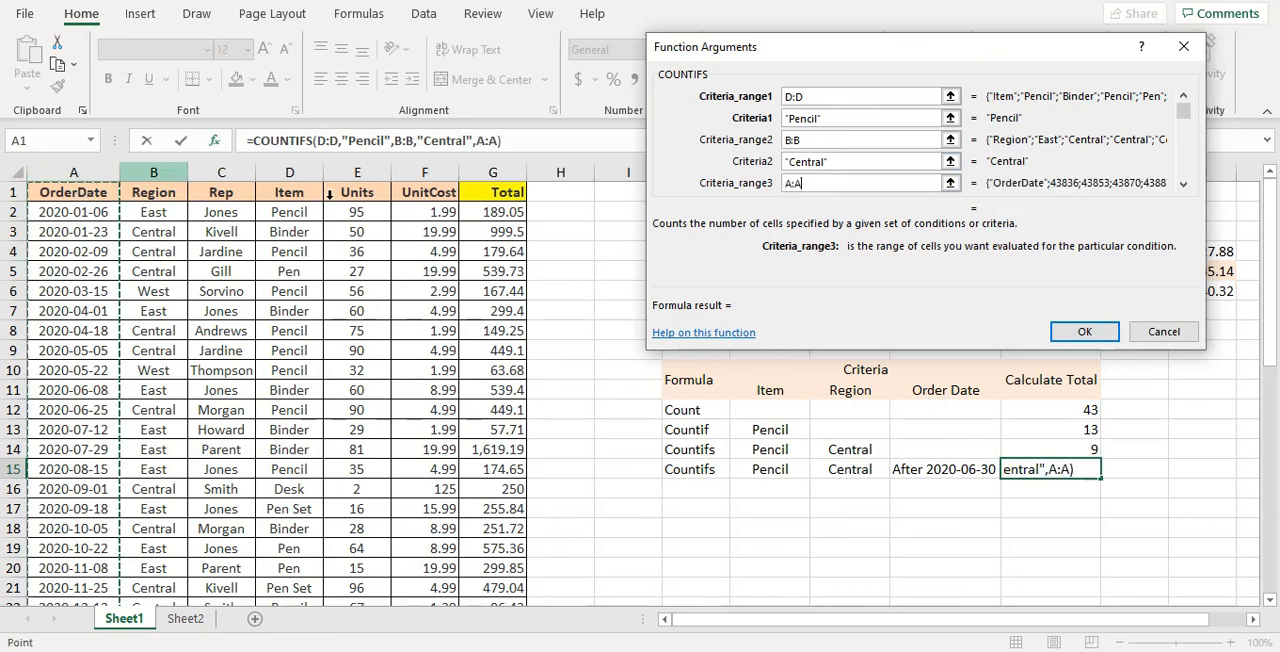
click(1184, 184)
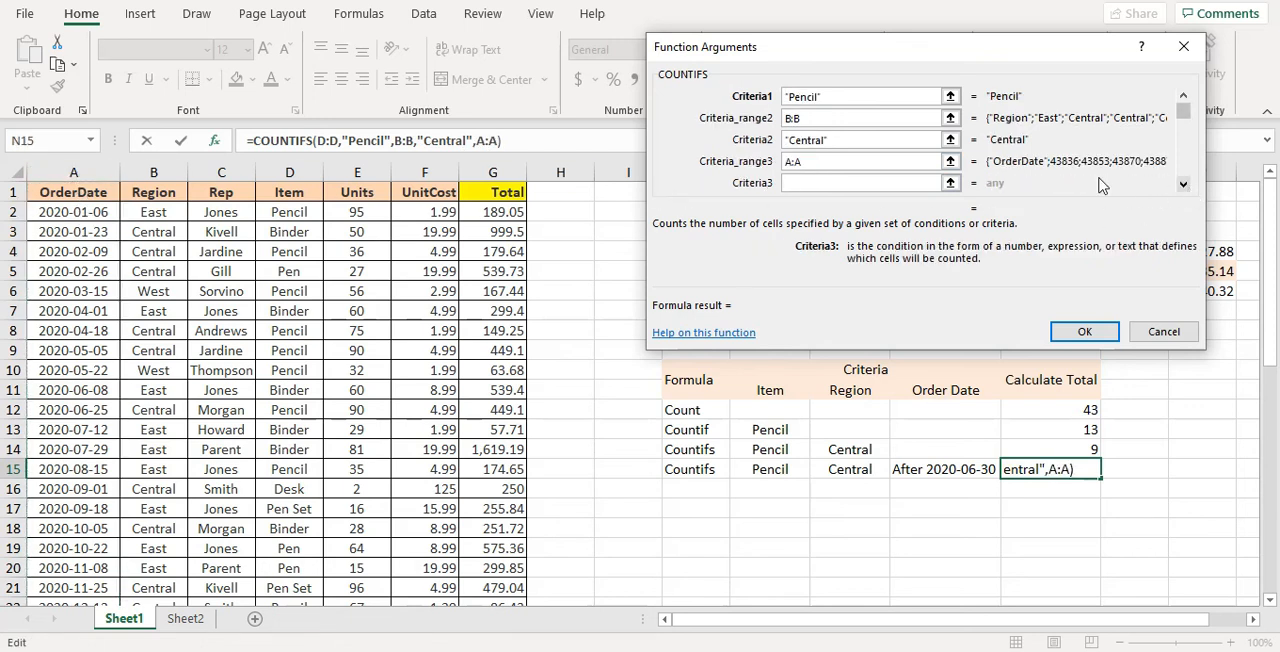
click(815, 183)
text(>2020)
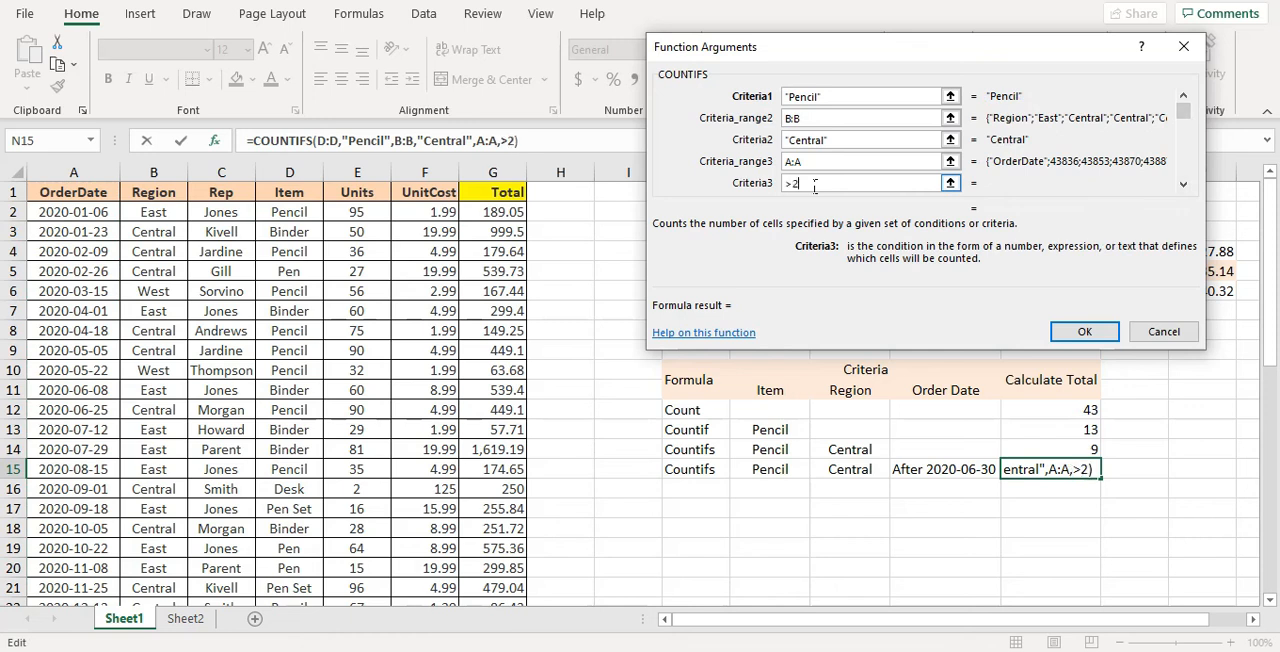
text(-)
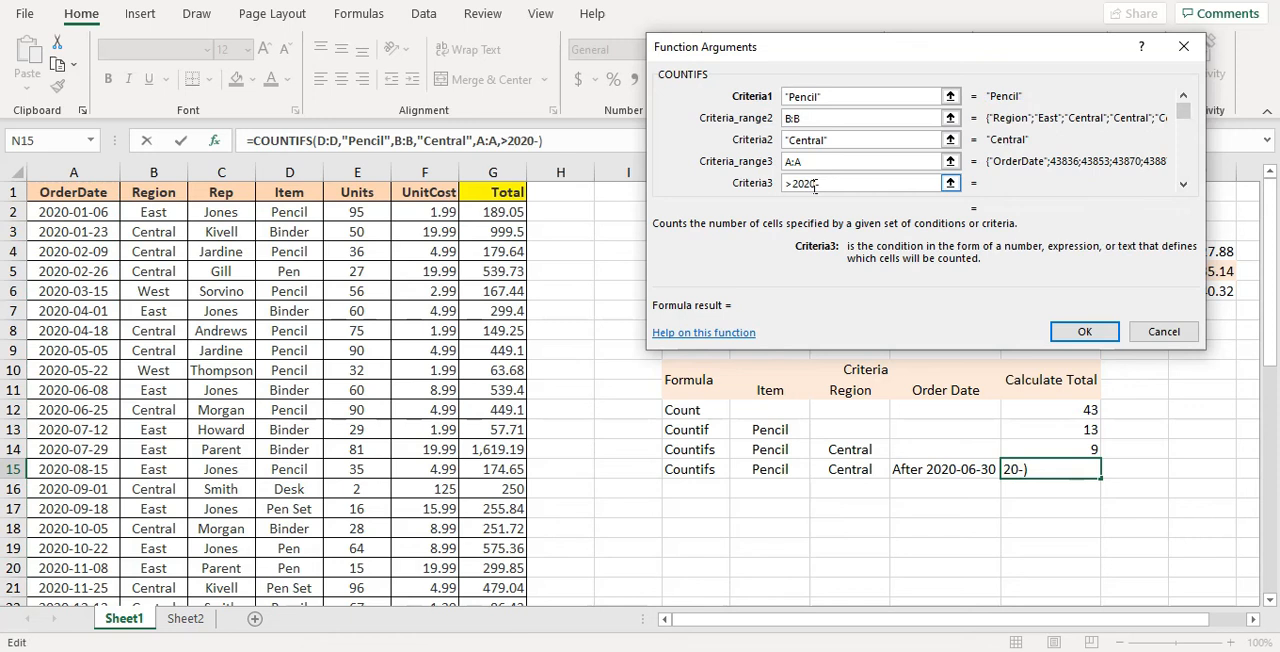
text(6-30)
click(1057, 330)
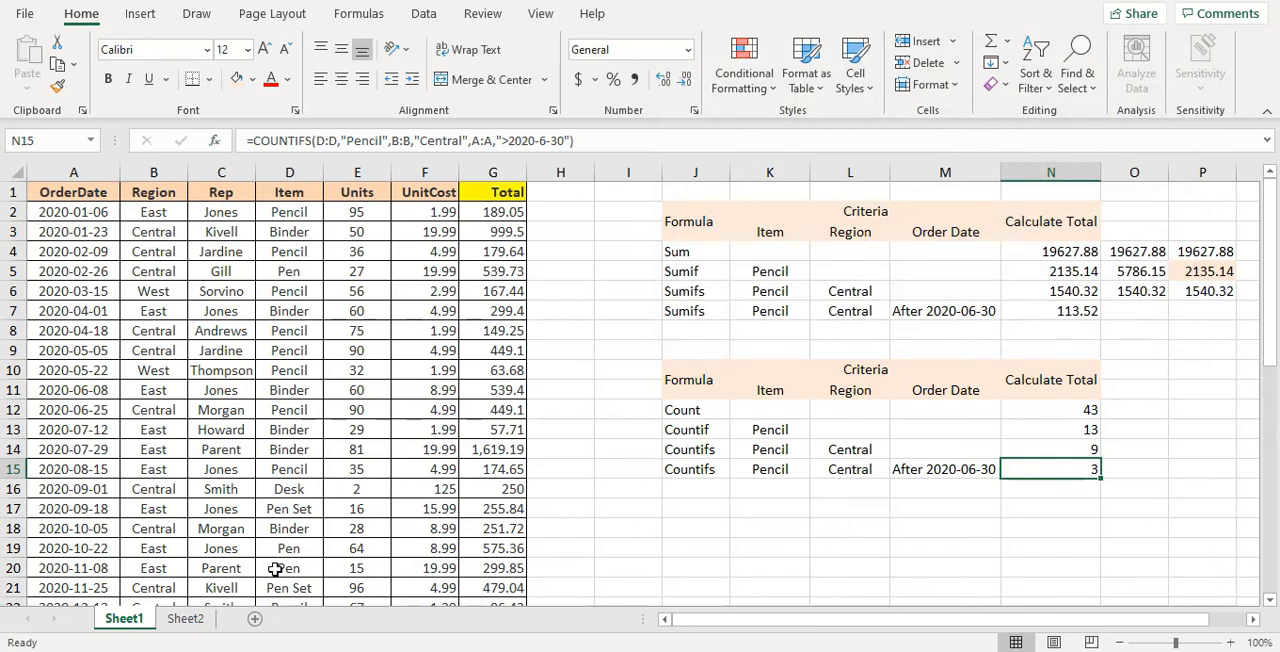
Open Sheet2 to review the highlight notes on SUMIF and SUMIFS
click(185, 618)
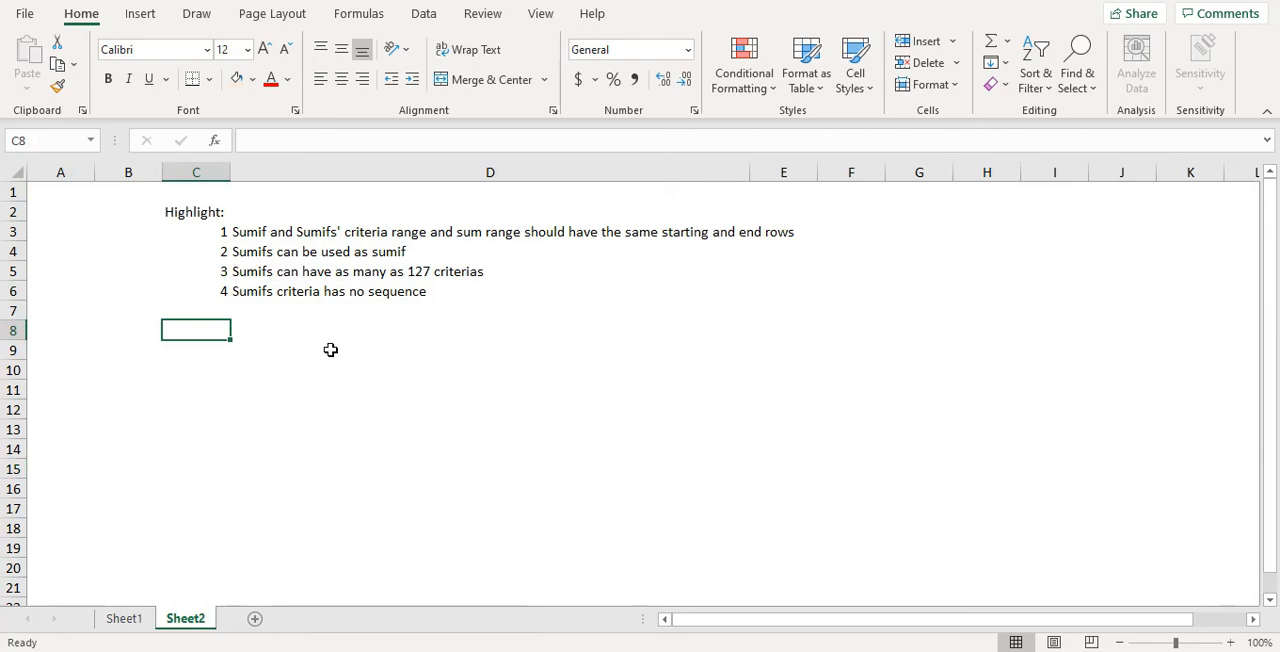